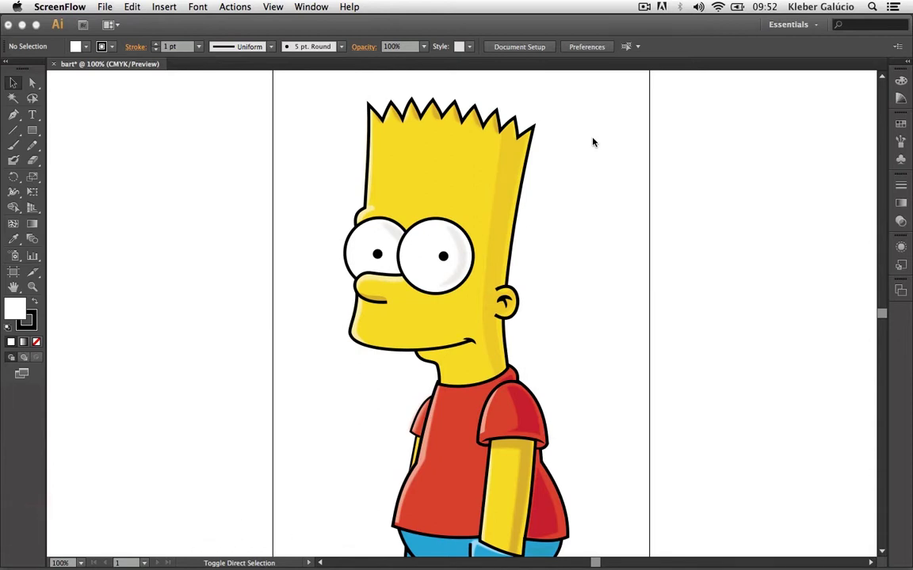
Bring Illustrator forward with the bart document and its single Layer 1 showing.
left_click(455, 173)
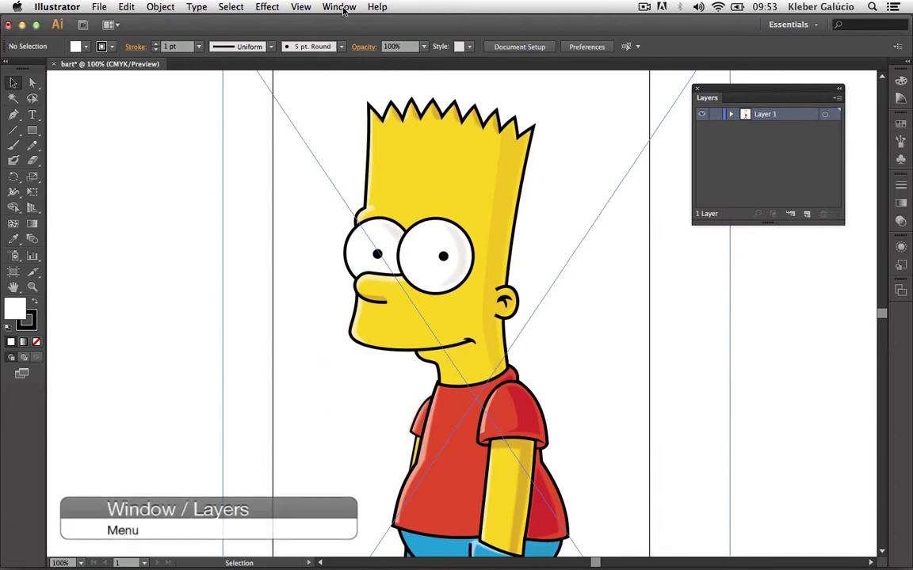
Check the menus and guides, then expand Layer 1 and lock the linked Bart image.
left_click(341, 7)
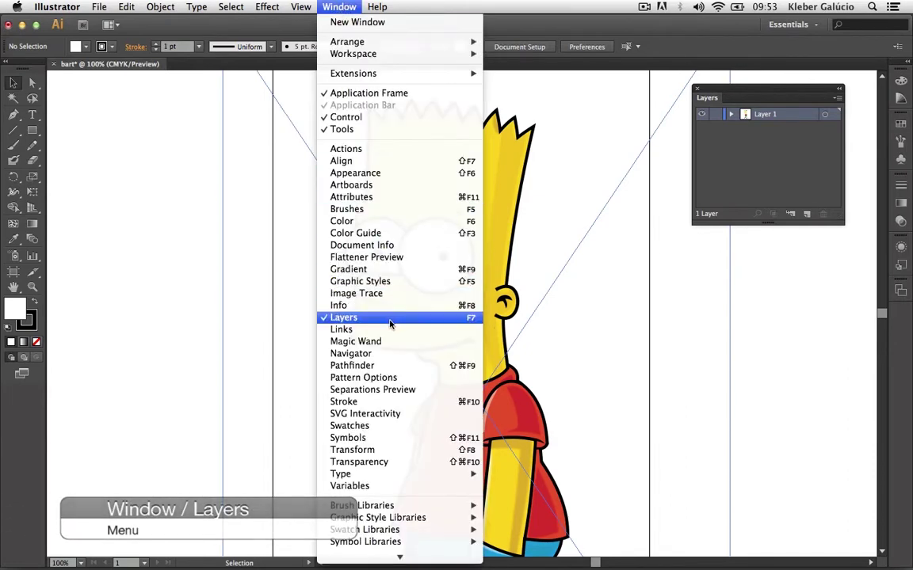
left_click(168, 183)
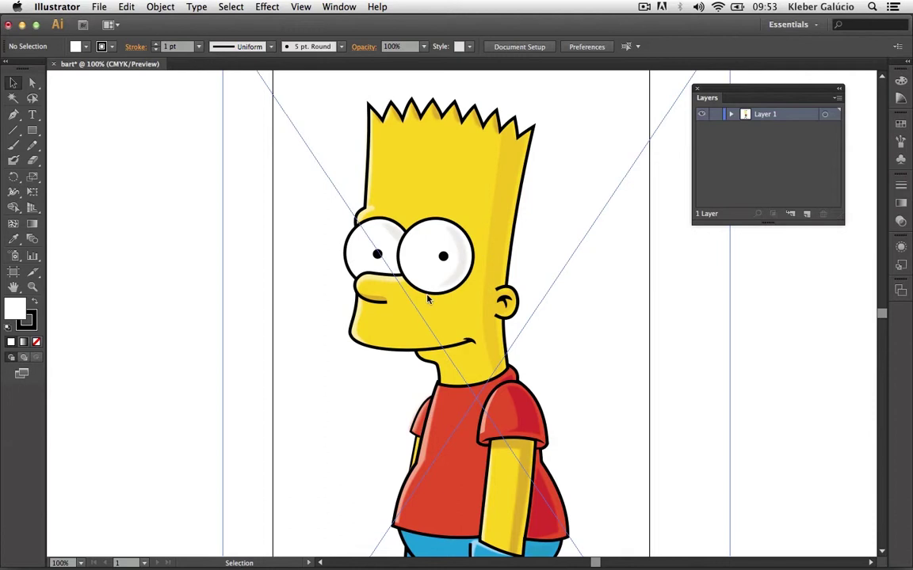
key("super+semicolon")
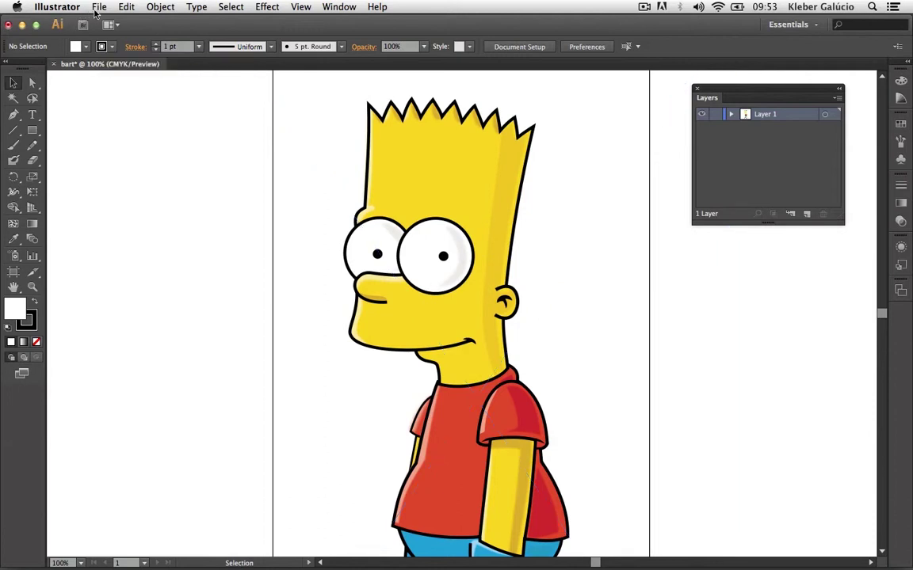
left_click(99, 6)
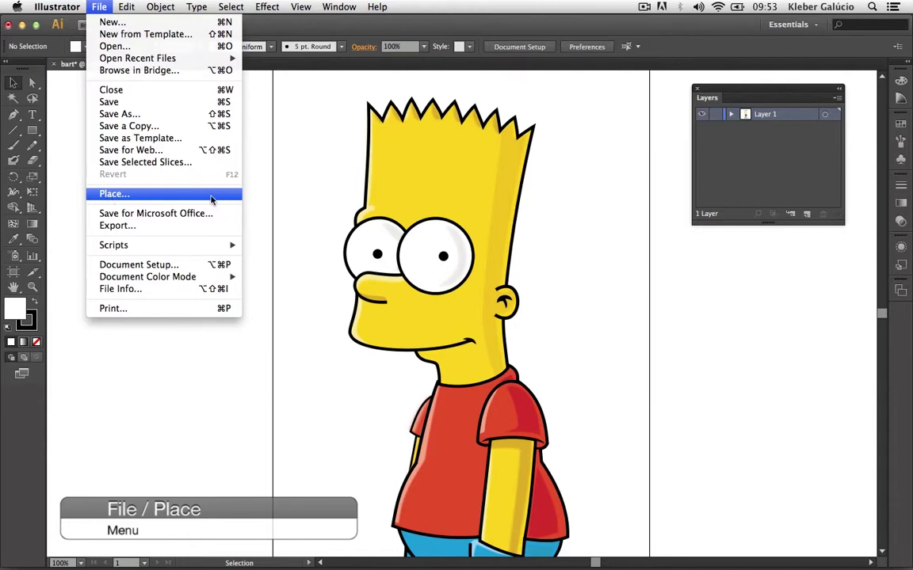
left_click(600, 158)
key("super+semicolon")
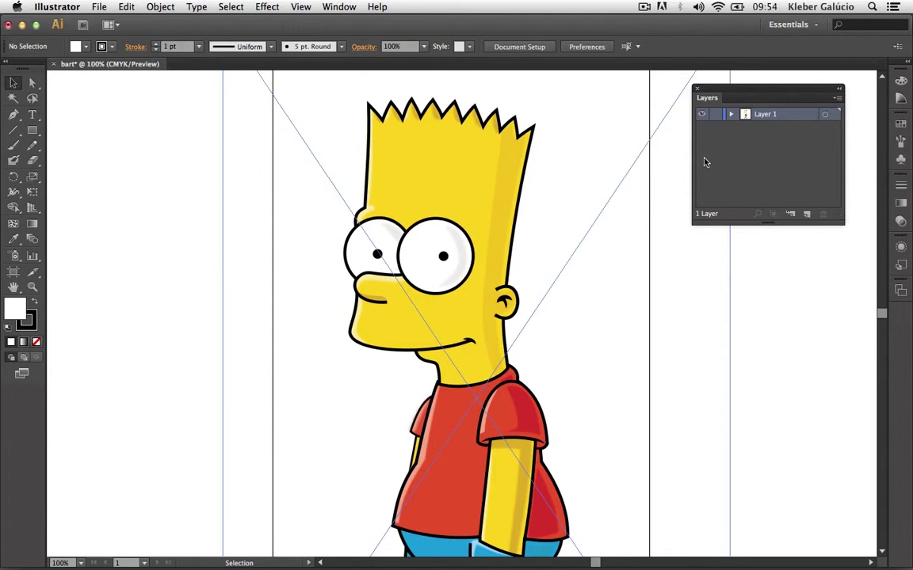
left_click(731, 115)
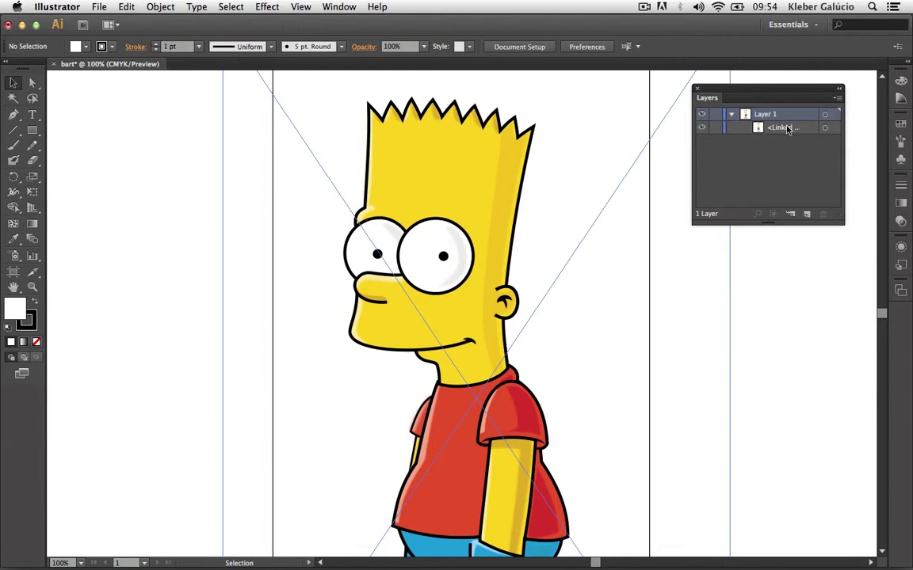
left_click(716, 128)
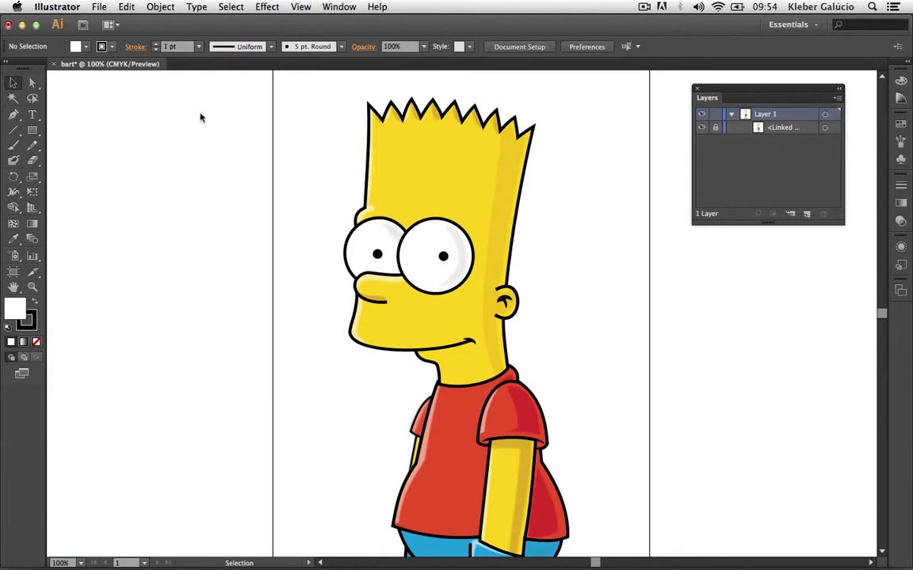
With the Pen tool, trace from the neck up the right side to the top-right hair tip.
left_click(13, 115)
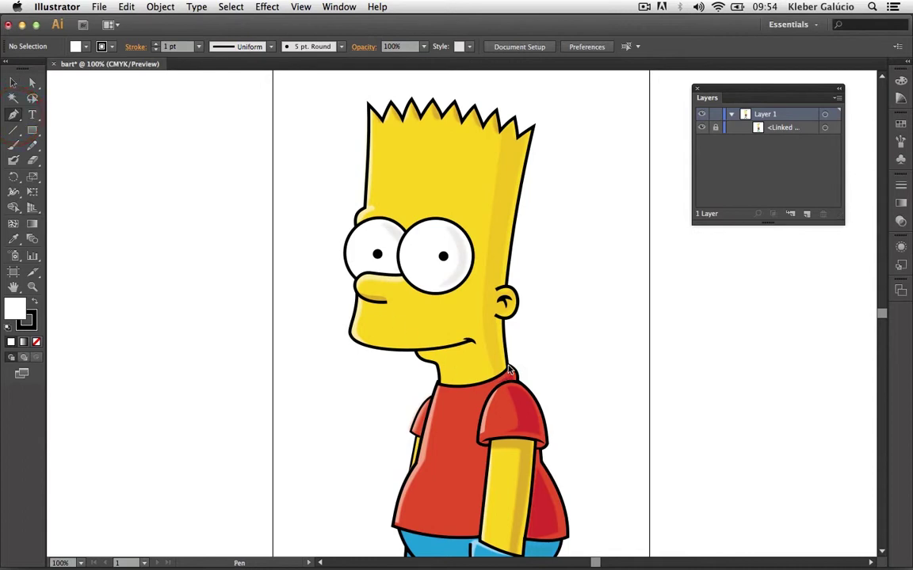
left_click_drag(459, 321, 501, 323)
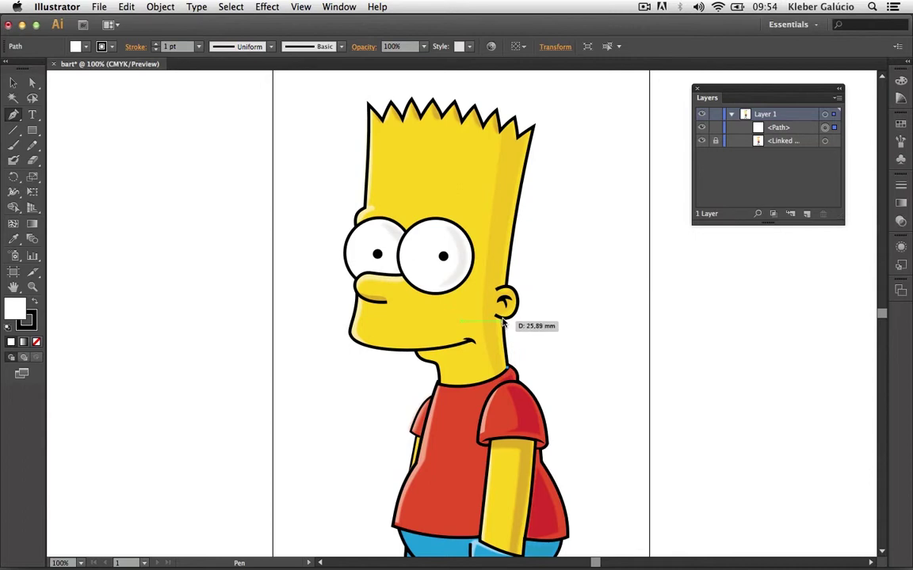
left_click_drag(501, 323, 507, 317)
left_click(502, 307)
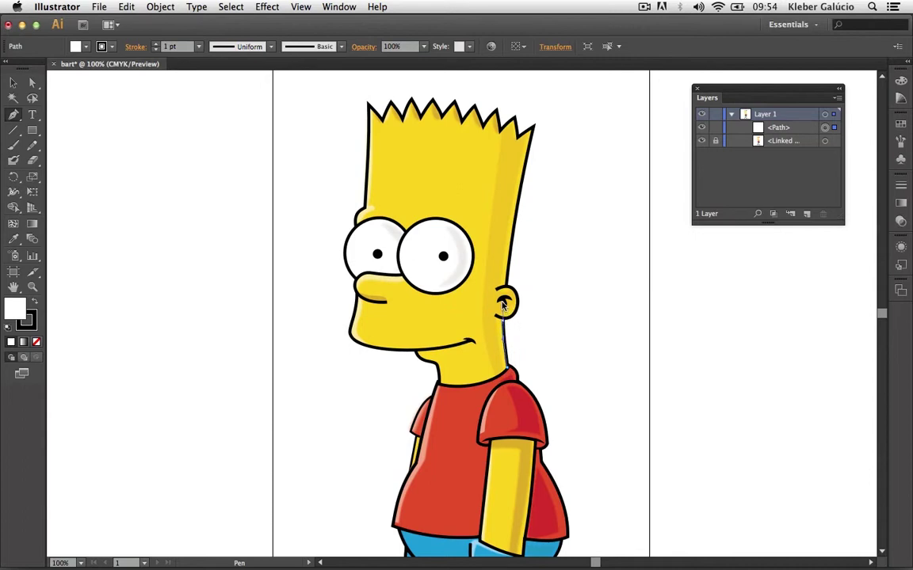
left_click(502, 306)
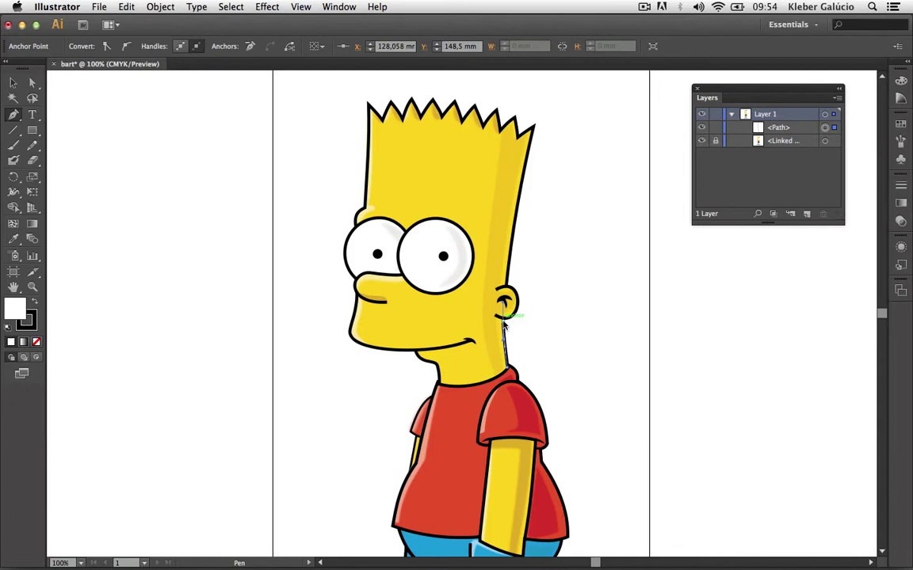
left_click_drag(502, 317, 536, 132)
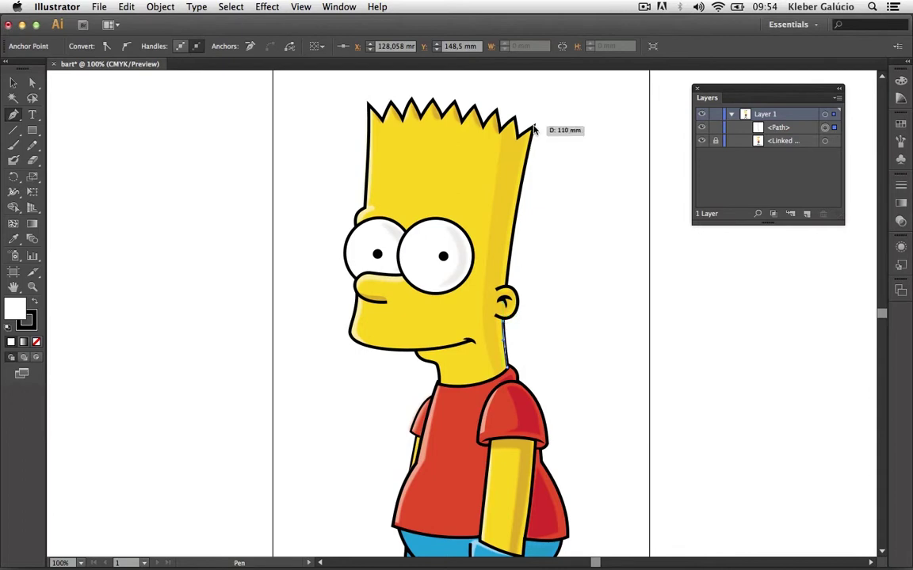
left_click_drag(536, 131, 535, 129)
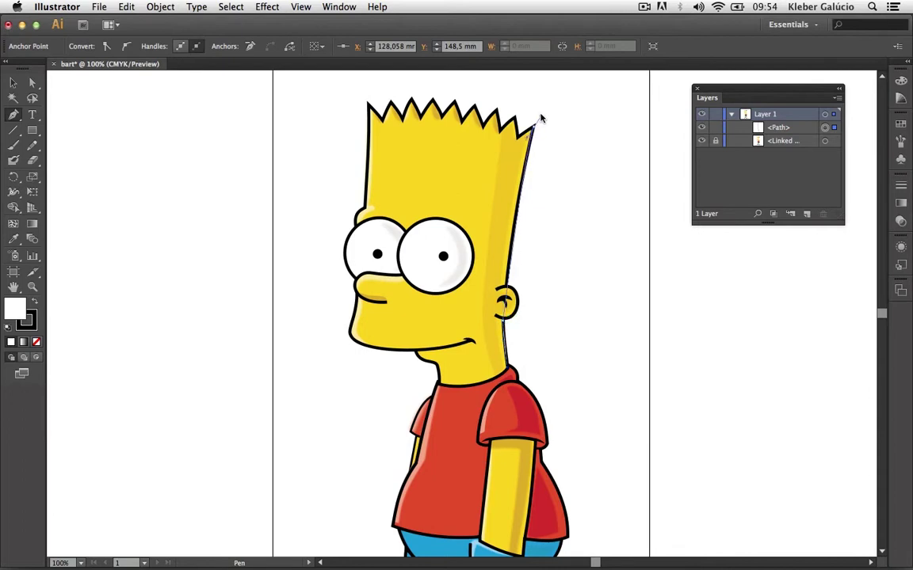
scroll(546, 87, "up", 5)
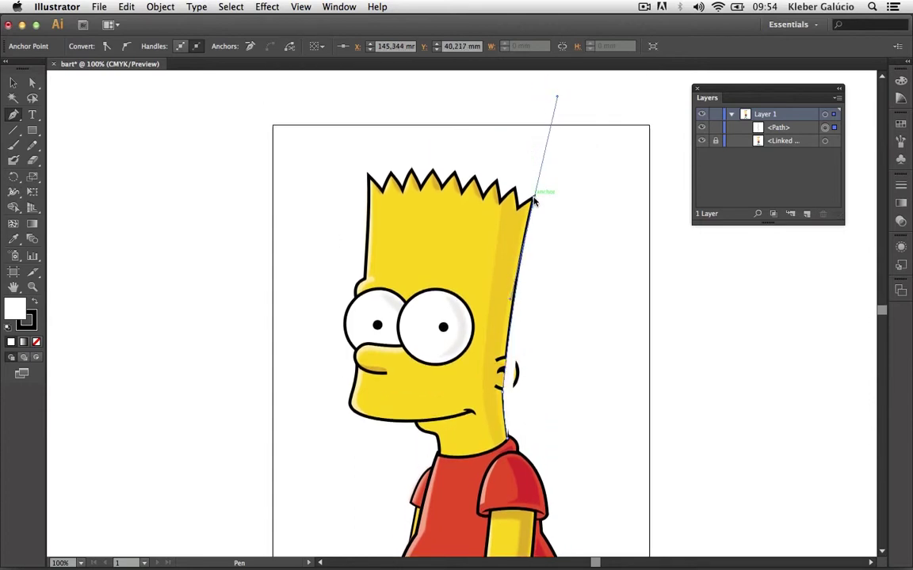
Continue the outline from the top-right tip across the first hair spikes.
mouse_move(534, 196)
left_mouse_down()
mouse_move(519, 212)
mouse_move(515, 190)
mouse_move(500, 206)
left_mouse_up()
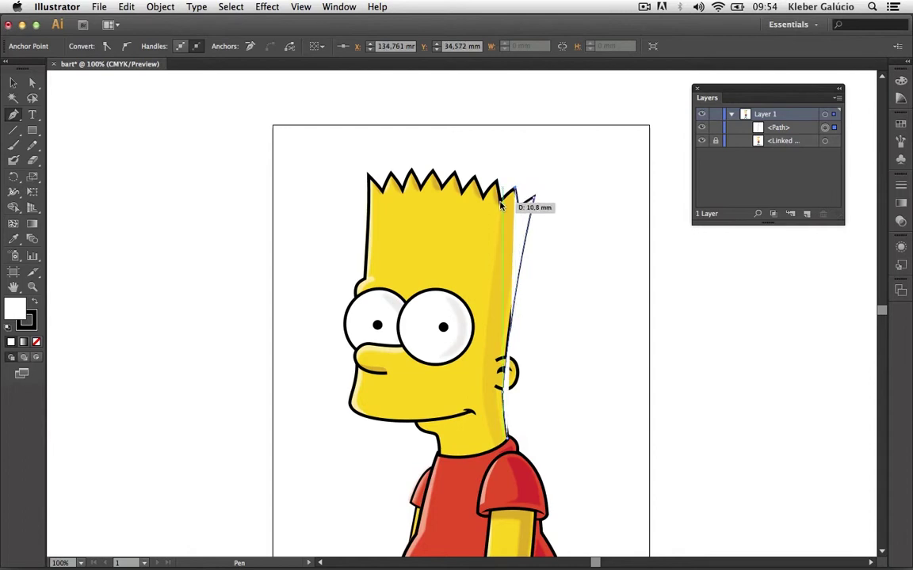
left_click_drag(500, 206, 499, 206)
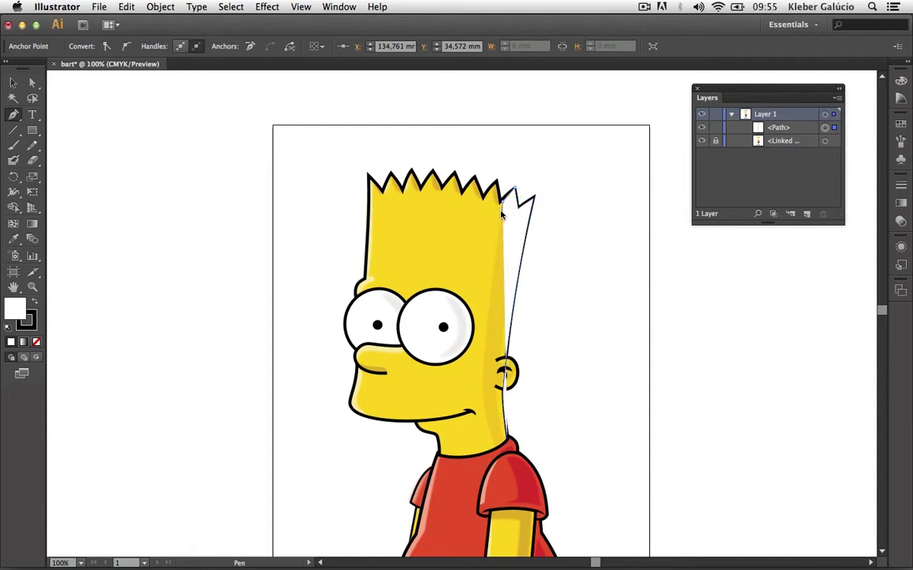
left_click_drag(516, 192, 514, 218)
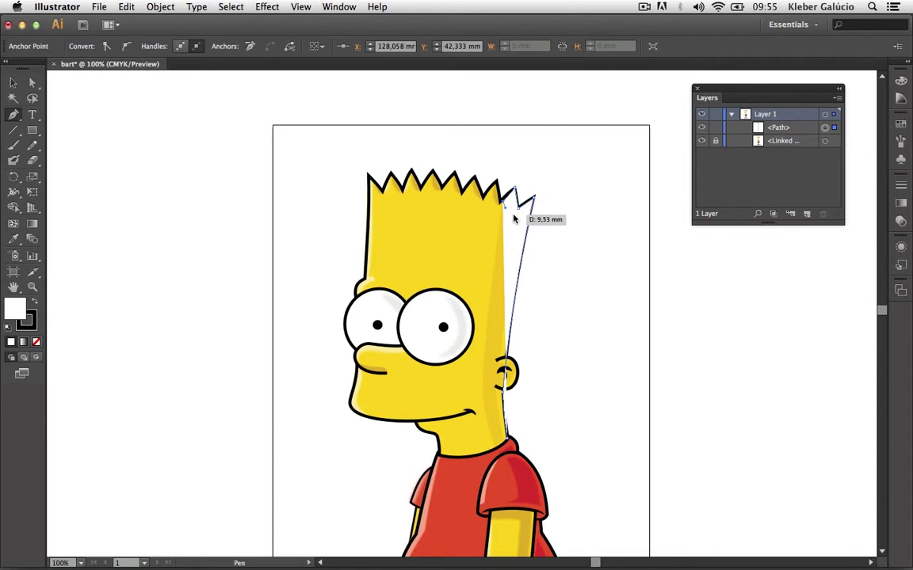
mouse_move(515, 193)
left_mouse_down()
mouse_move(500, 206)
mouse_move(498, 184)
left_mouse_up()
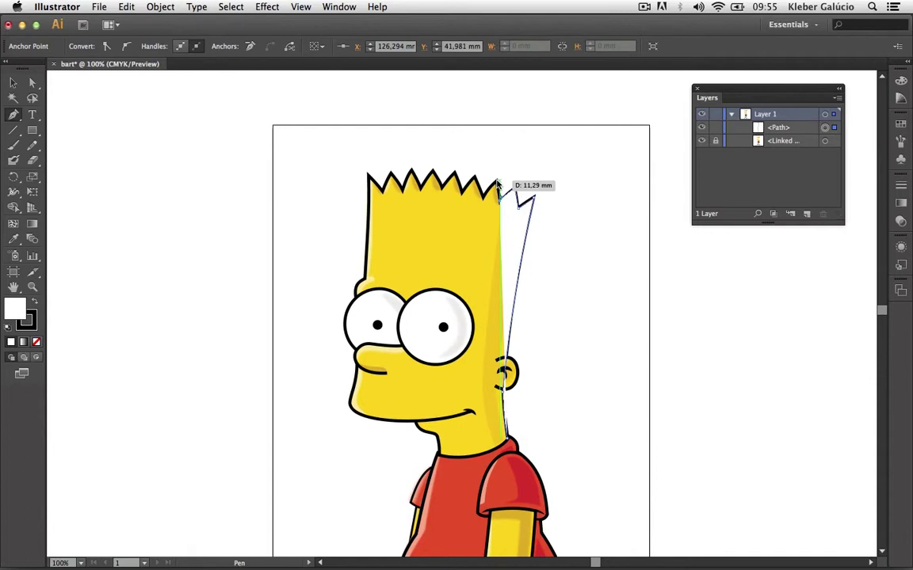
mouse_move(498, 185)
left_mouse_down()
mouse_move(481, 203)
mouse_move(475, 173)
mouse_move(463, 197)
mouse_move(450, 169)
left_mouse_up()
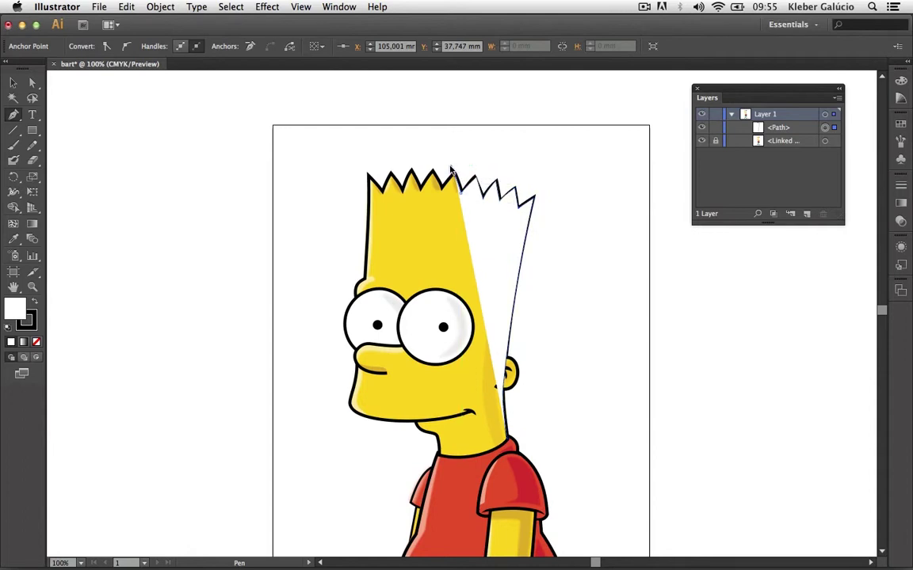
mouse_move(448, 168)
left_mouse_down()
mouse_move(475, 211)
mouse_move(455, 176)
left_mouse_up()
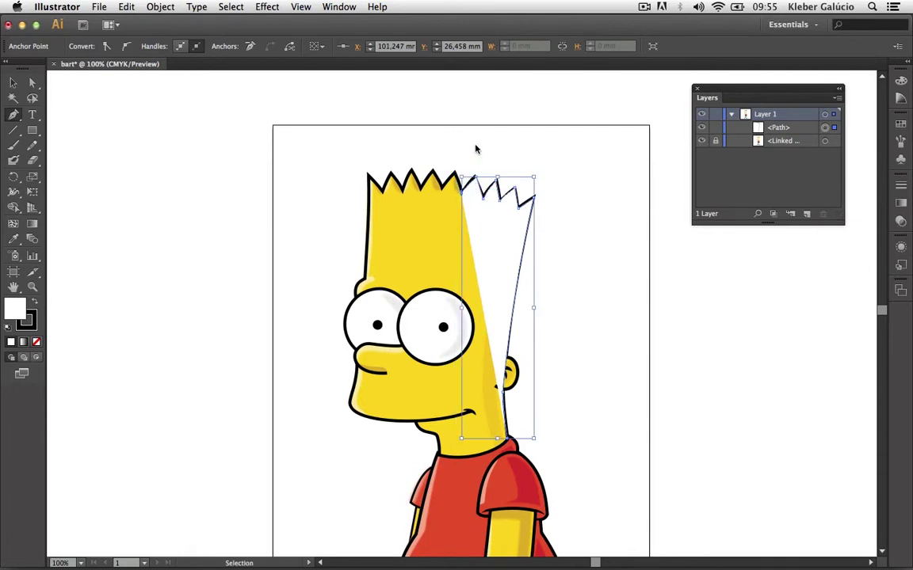
Place Pen anchors along each remaining hair spike, ending at the hair's top-left corner.
left_click_drag(467, 161, 459, 183)
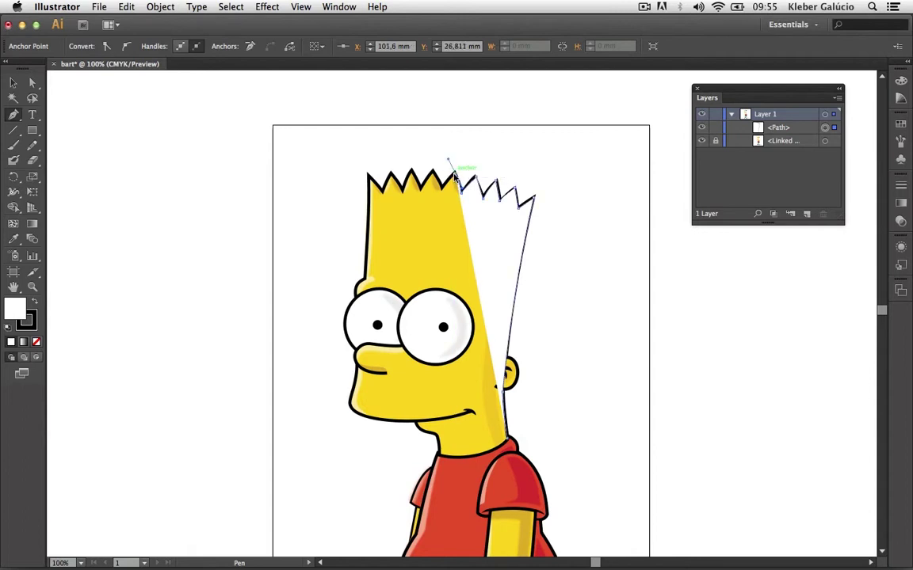
left_click_drag(458, 179, 435, 198)
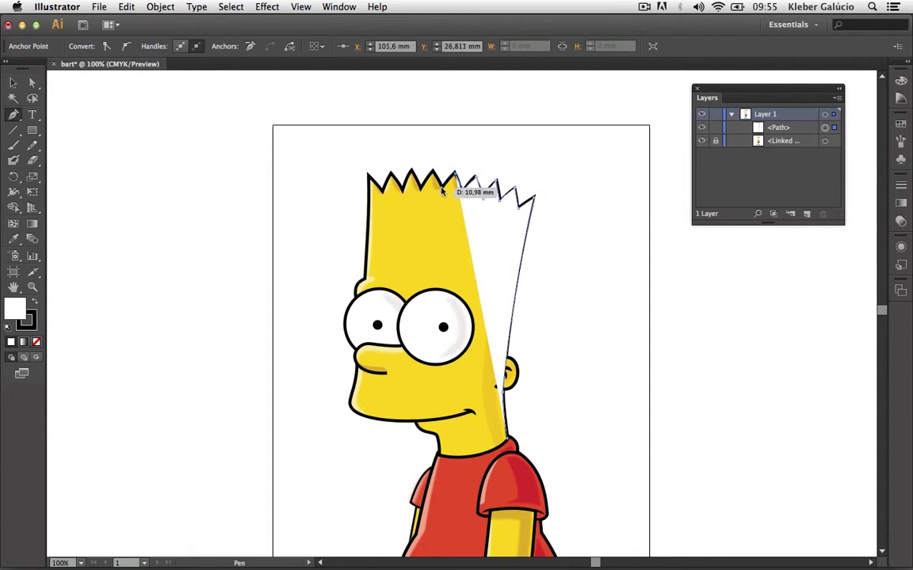
left_click_drag(441, 191, 432, 172)
left_click(441, 192)
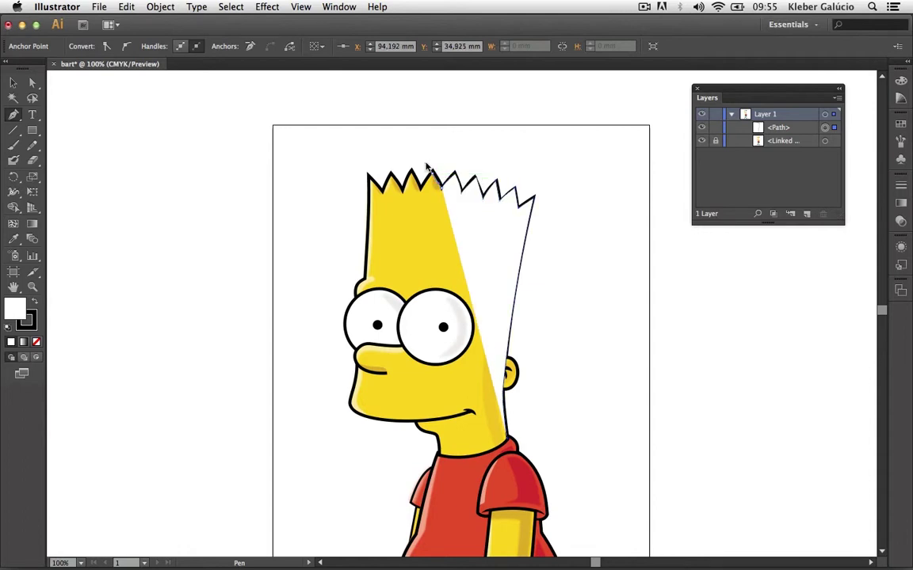
left_click_drag(431, 172, 431, 170)
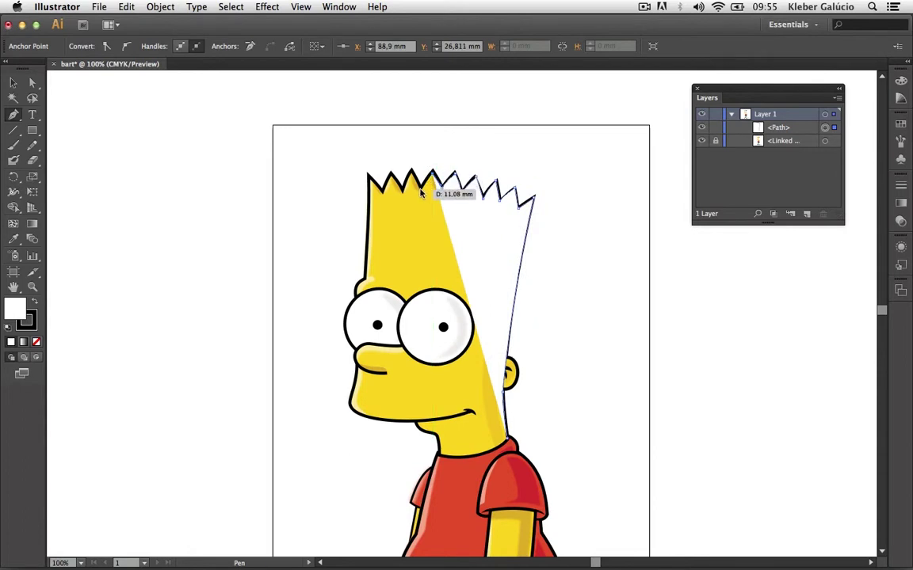
left_click(419, 198, "super")
mouse_move(432, 172)
left_mouse_down()
mouse_move(421, 194)
mouse_move(405, 162)
mouse_move(411, 172)
left_mouse_up()
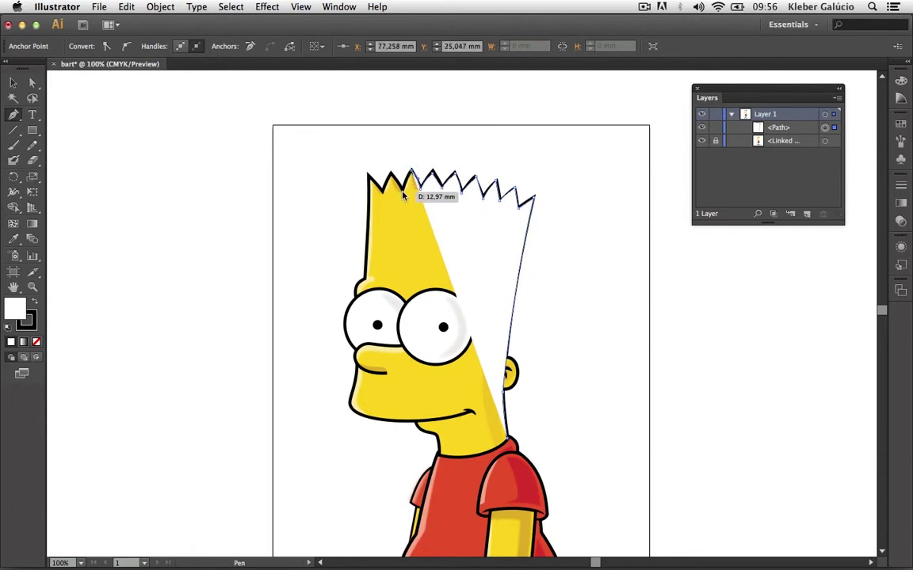
left_click(403, 197)
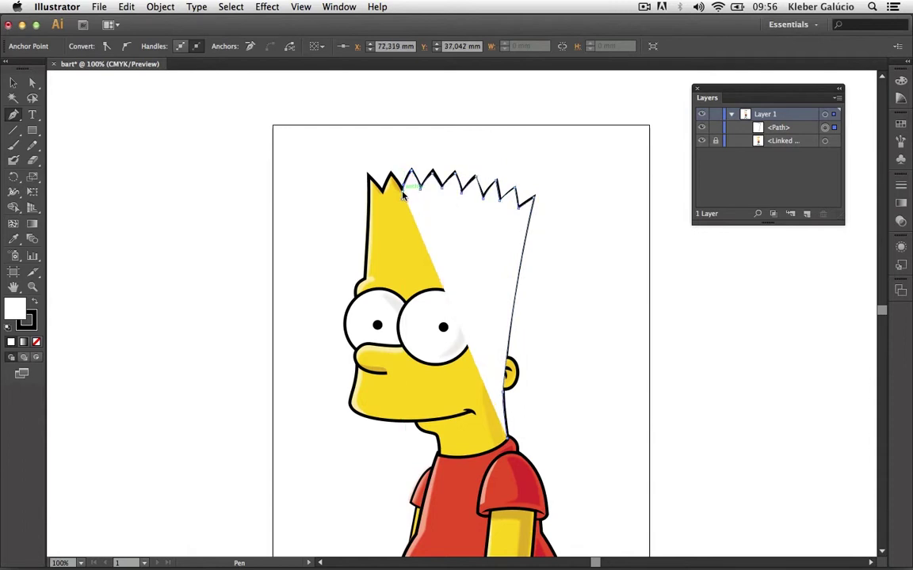
left_click_drag(402, 197, 391, 176)
mouse_move(391, 176)
left_mouse_down()
mouse_move(383, 196)
mouse_move(368, 176)
mouse_move(358, 332)
left_mouse_up()
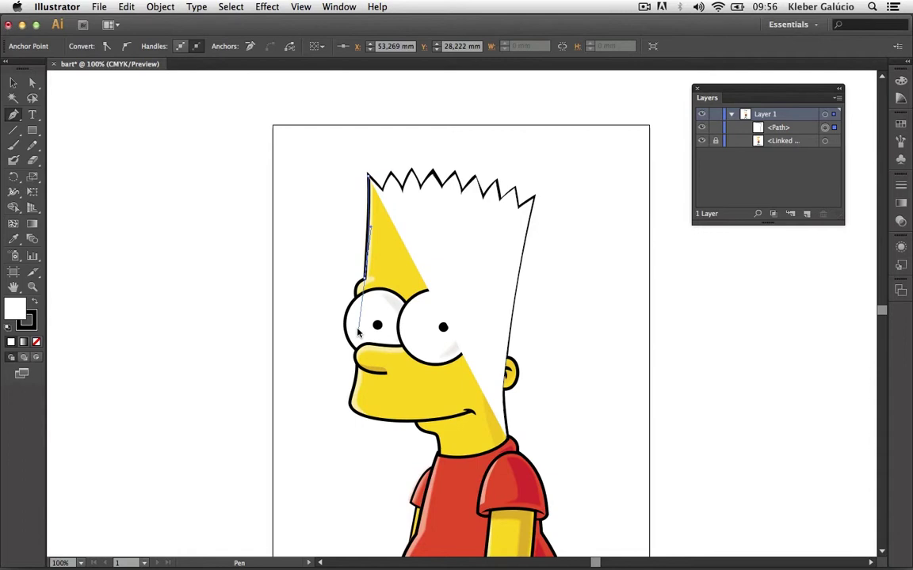
Trace down the head's left side, around the chin with a sharp corner, and back along the neck.
left_click_drag(358, 333, 363, 346)
mouse_move(365, 274)
left_mouse_down()
mouse_move(353, 299)
mouse_move(363, 282)
left_mouse_up()
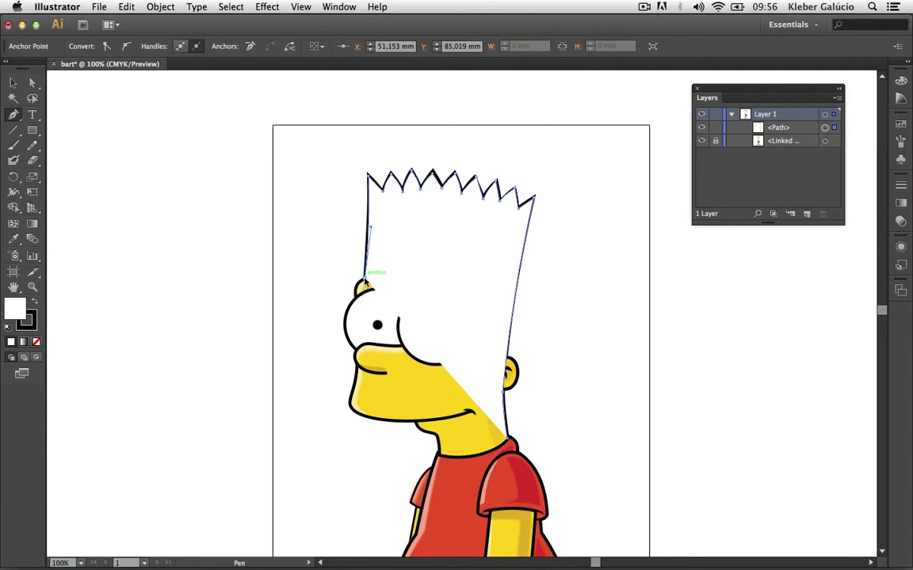
mouse_move(365, 283)
left_mouse_down()
mouse_move(355, 300)
mouse_move(351, 417)
mouse_move(349, 408)
left_mouse_up()
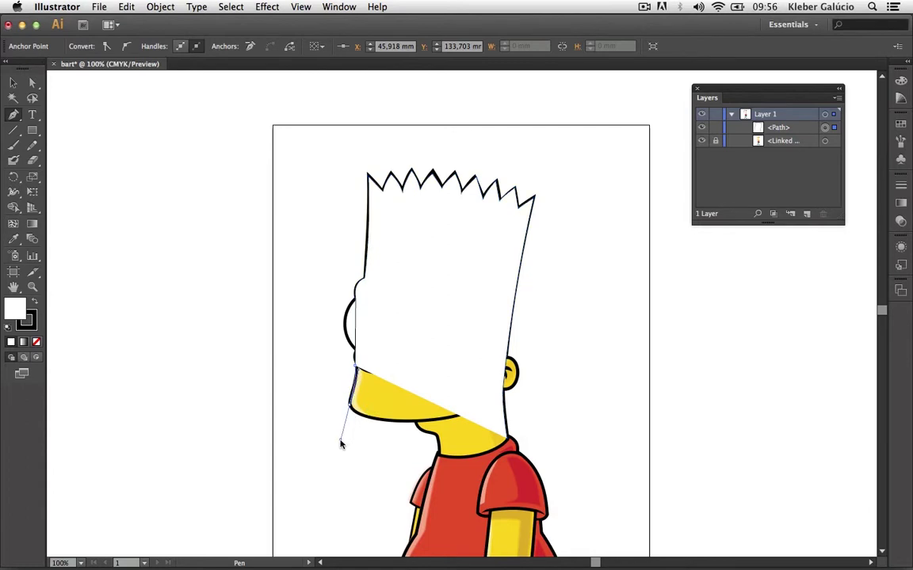
mouse_move(337, 450)
left_mouse_down()
mouse_move(351, 408)
mouse_move(418, 426)
left_mouse_up()
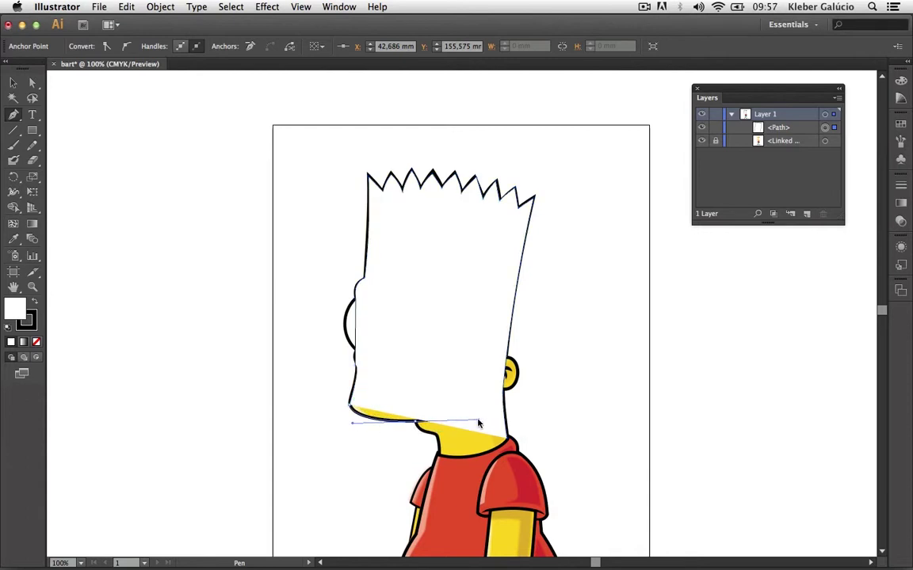
left_click_drag(477, 424, 480, 417)
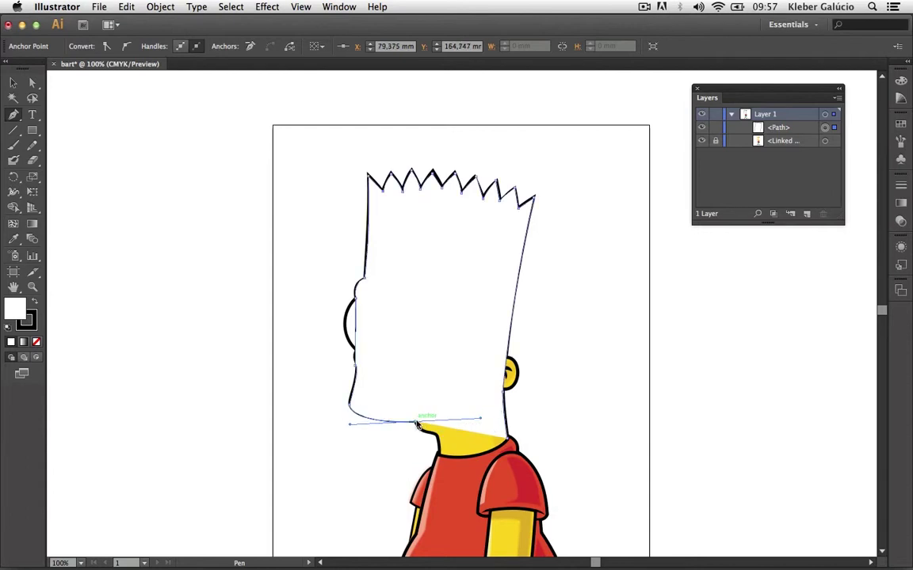
left_click_drag(416, 426, 434, 438)
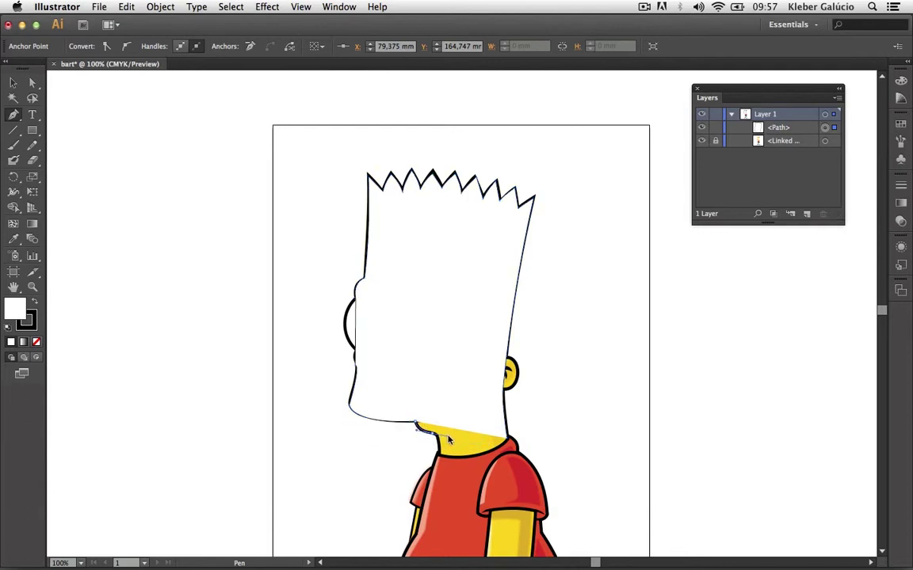
mouse_move(434, 438)
left_mouse_down()
mouse_move(440, 458)
mouse_move(508, 442)
left_mouse_up()
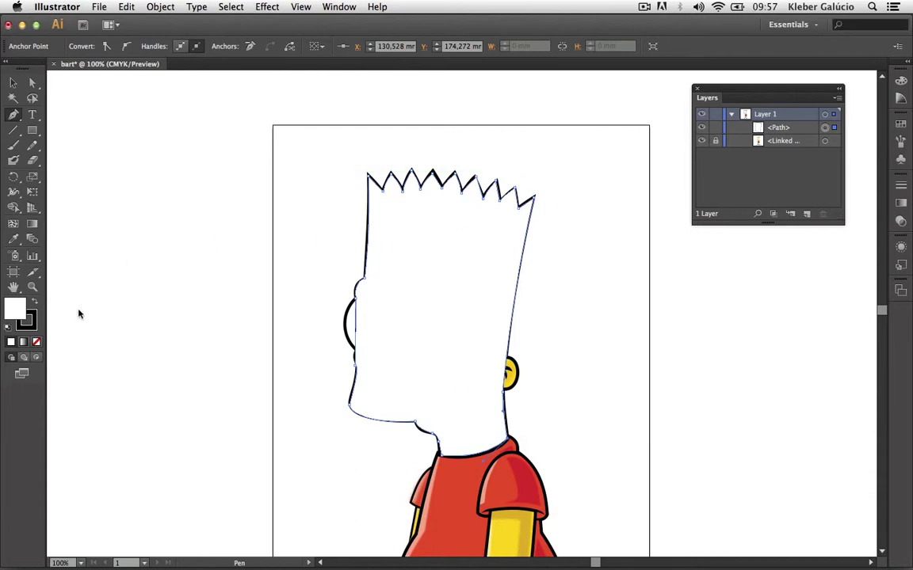
Replace the head's white fill with Bart's yellow sampled using the Eyedropper.
left_click(37, 343)
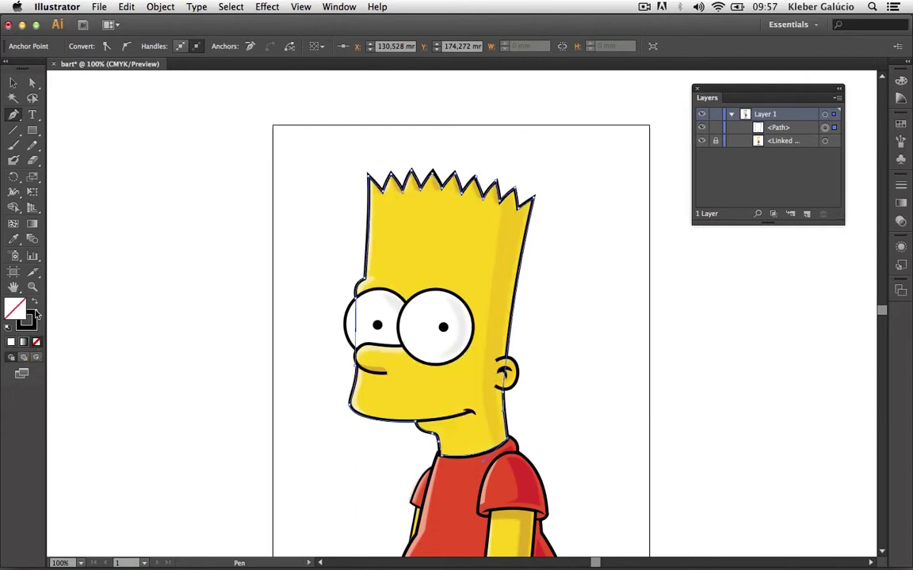
left_click(13, 241)
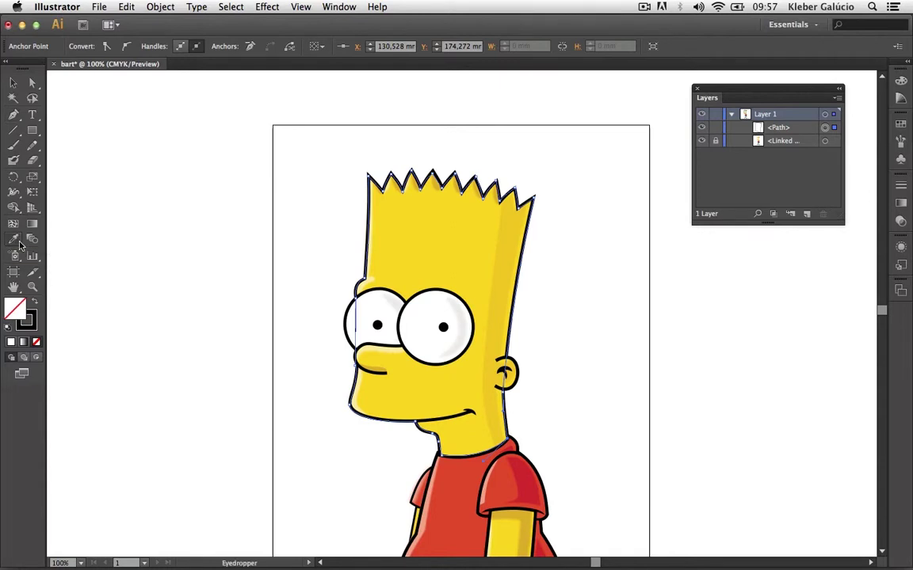
left_click(415, 256)
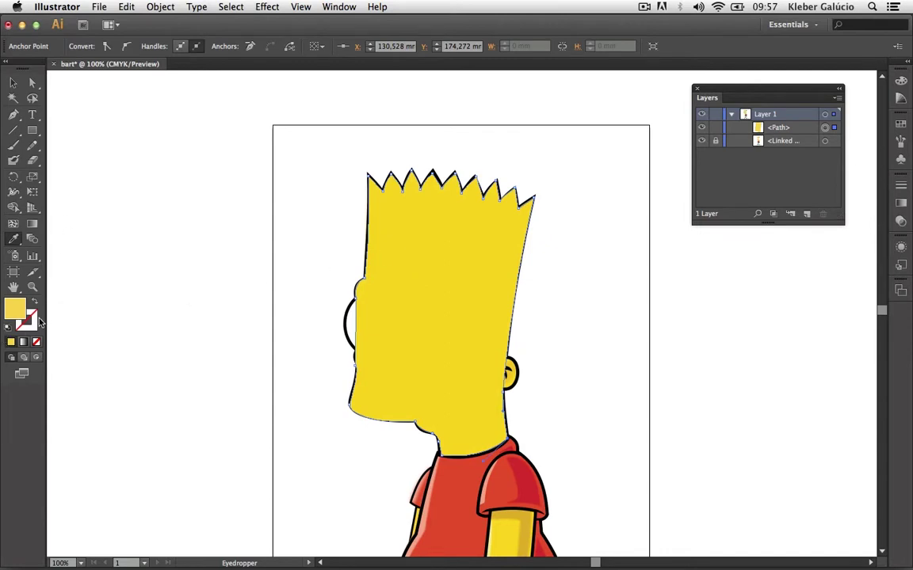
left_click(14, 83)
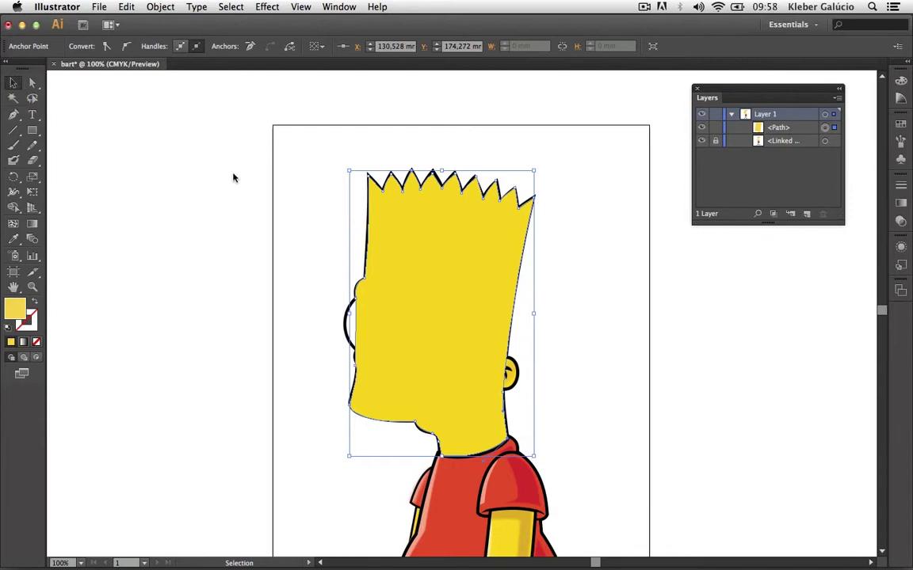
Give the head a black 4 pt outline with Round Join corners, then deselect.
left_click(469, 252)
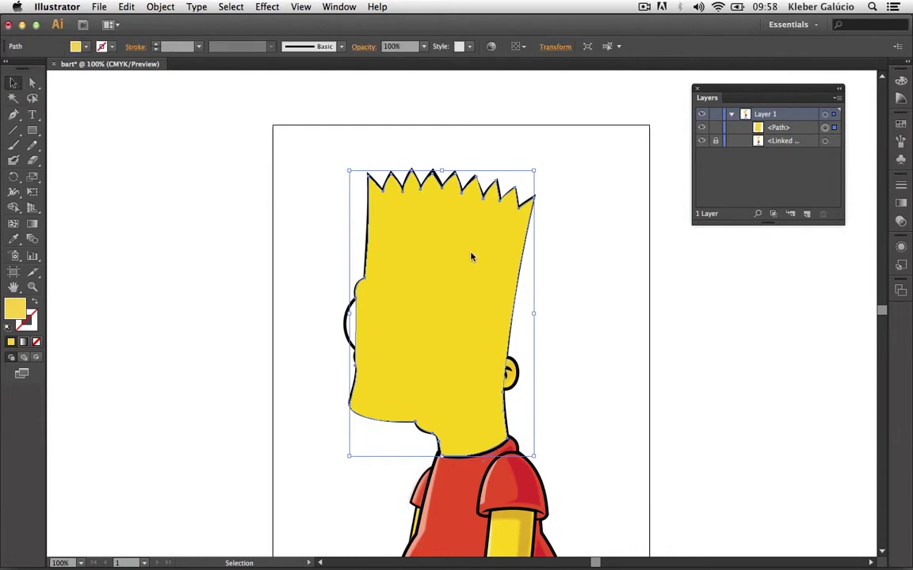
left_click(111, 46)
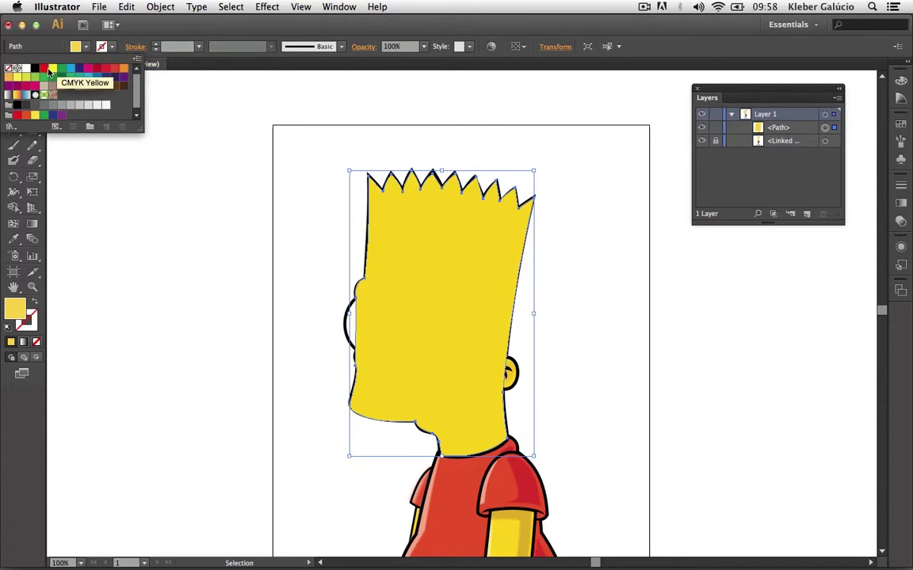
left_click(34, 69)
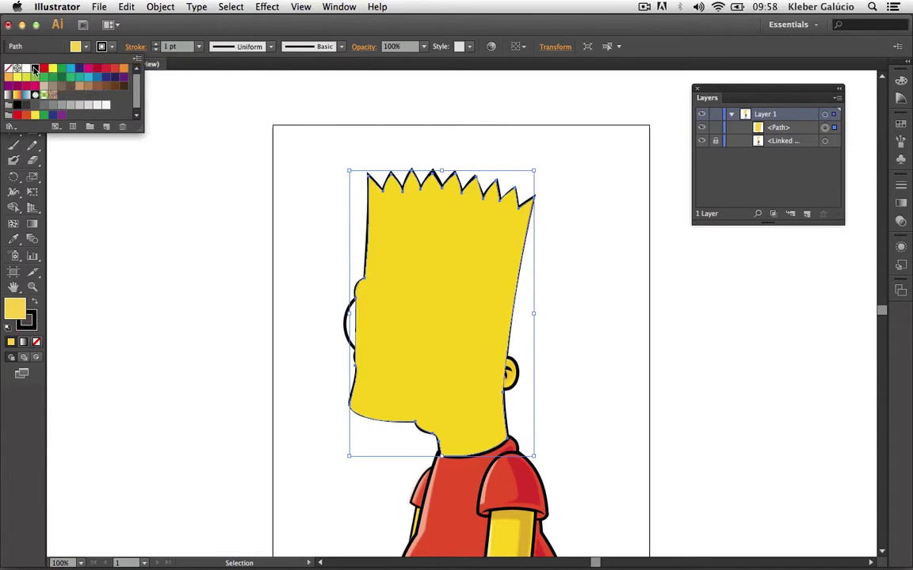
left_click(157, 50)
left_click(157, 44)
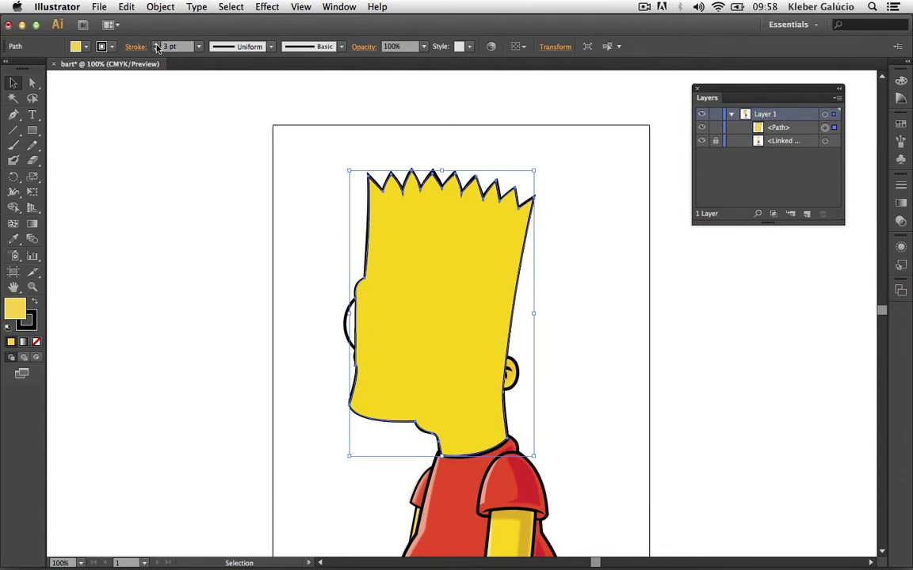
left_click(157, 45)
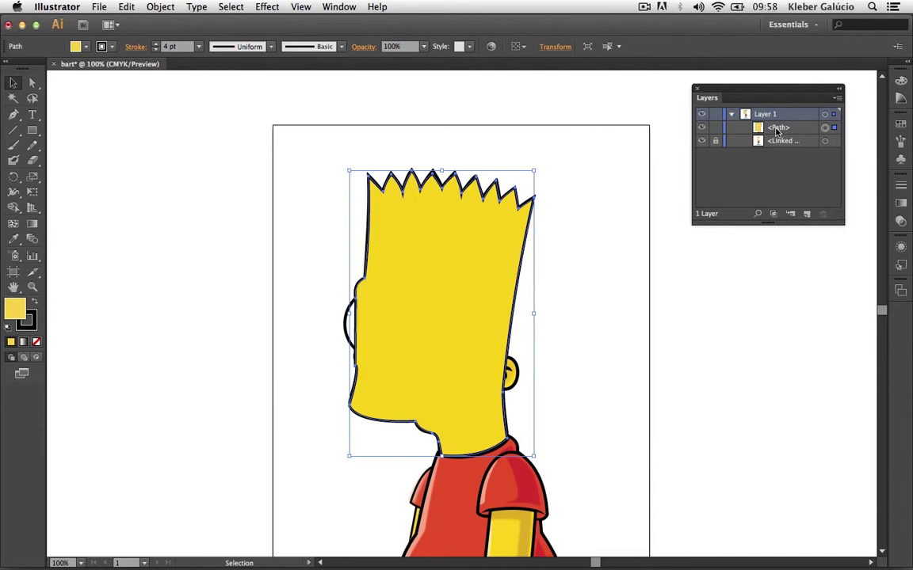
left_click(134, 47)
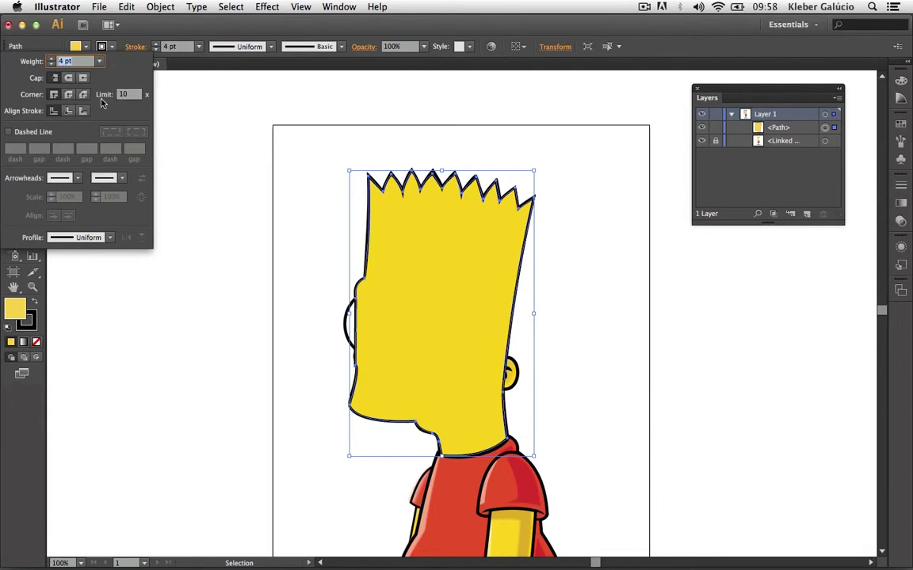
left_click(68, 96)
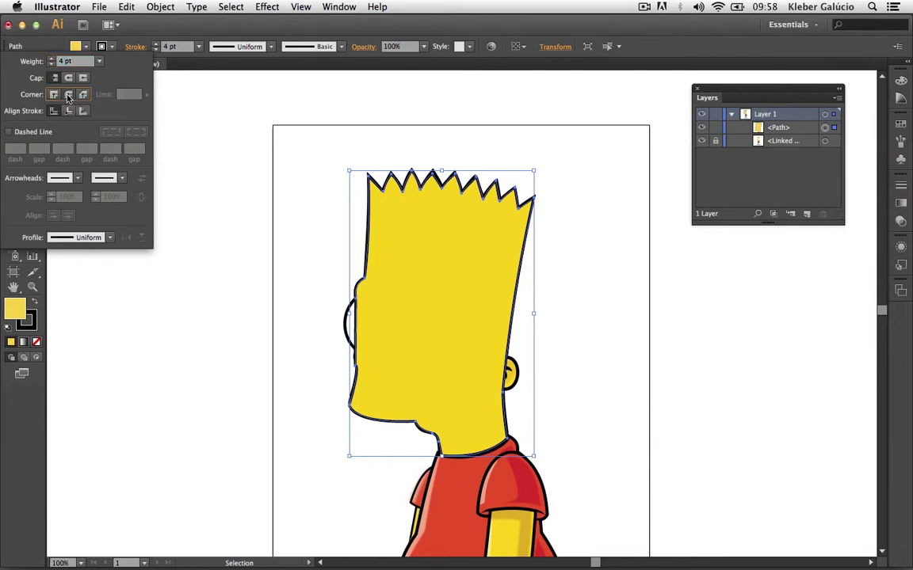
left_click(295, 107)
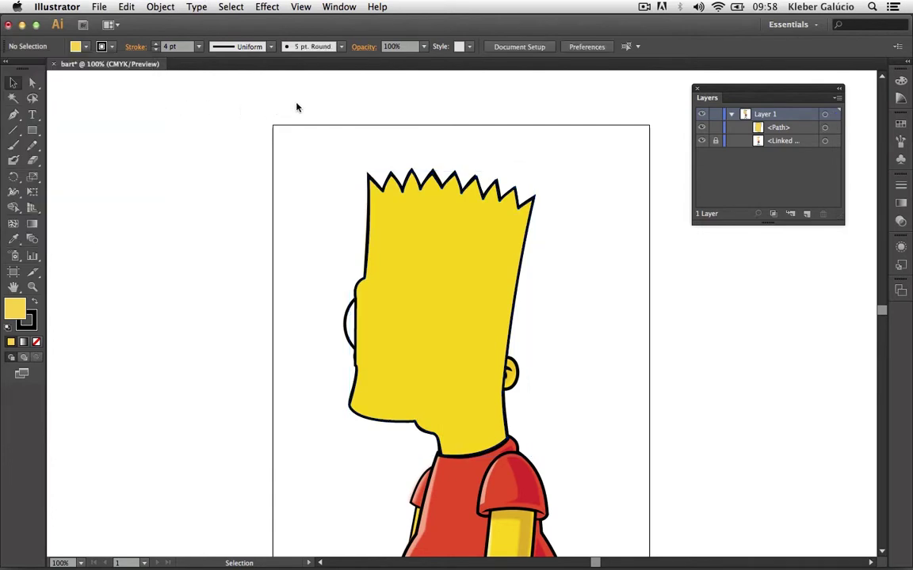
Toggle the reference image's visibility, then briefly lock and unlock the head path.
left_click(702, 141)
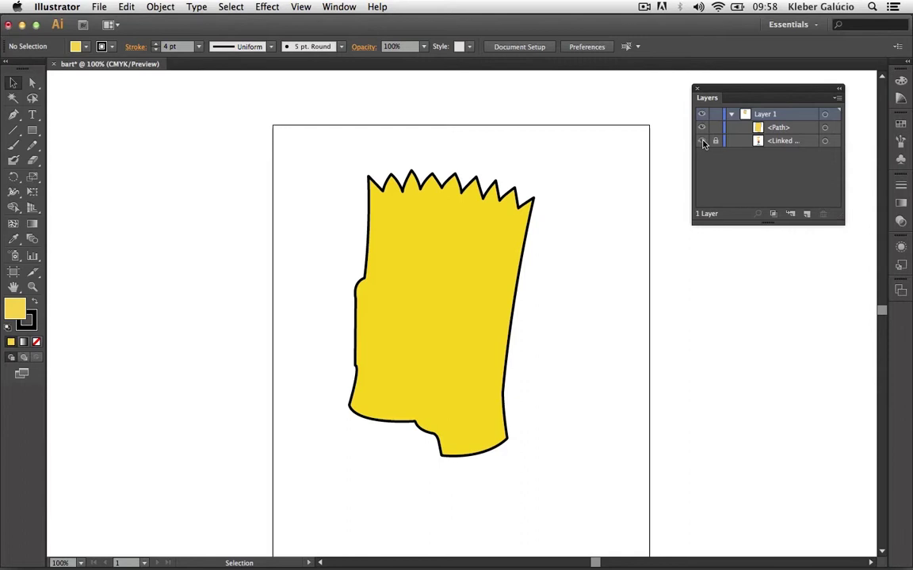
left_click(702, 141)
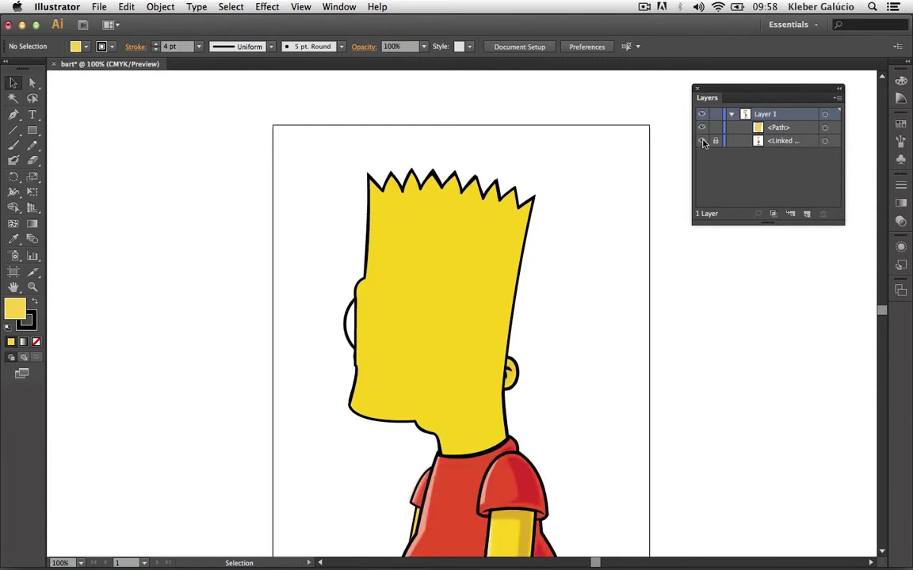
left_click(715, 127)
left_click(779, 132)
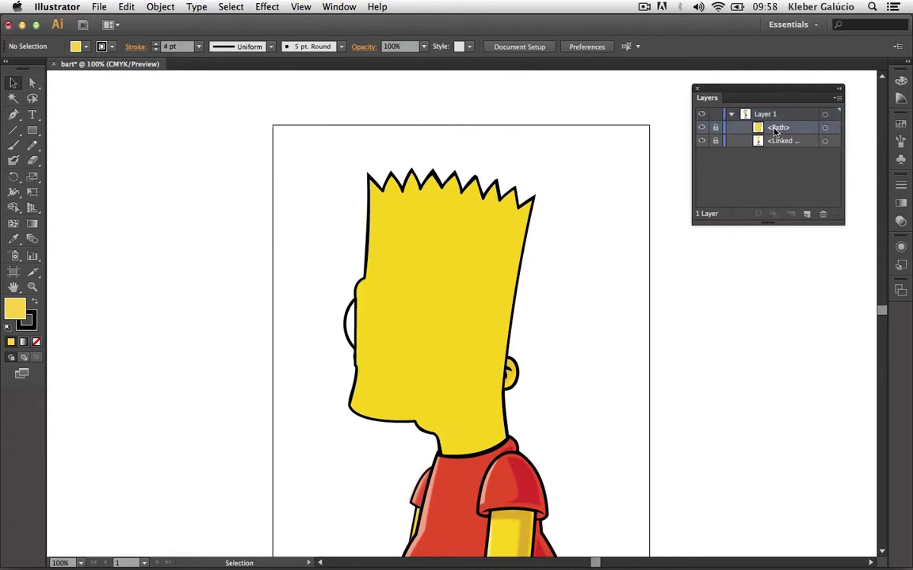
key("a")
key("v")
left_click(124, 7)
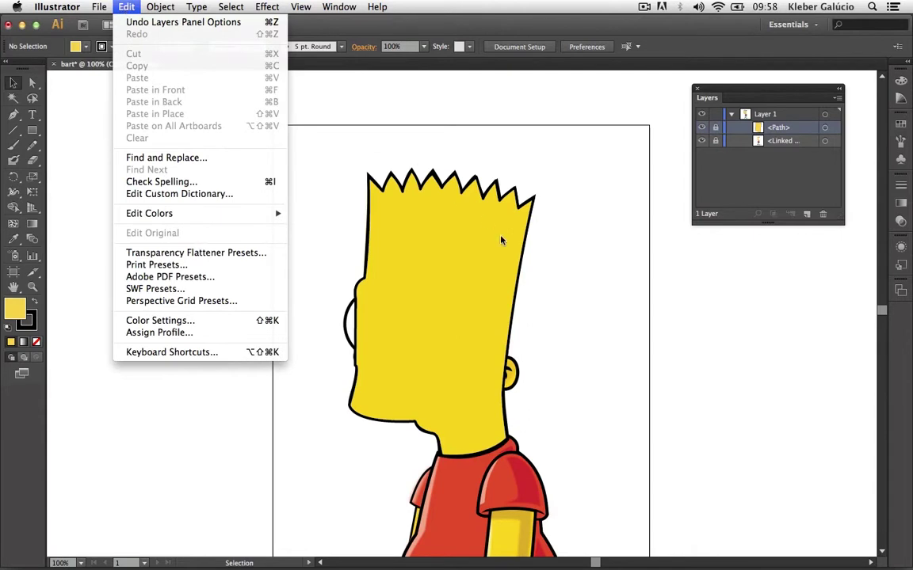
left_click(717, 131)
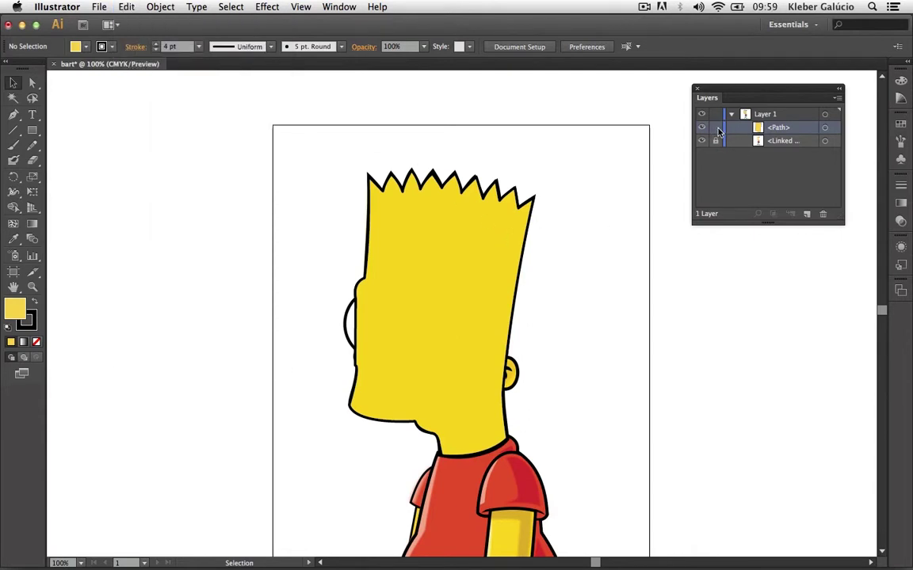
Duplicate the head path in front and lock both head copies.
left_click(826, 129)
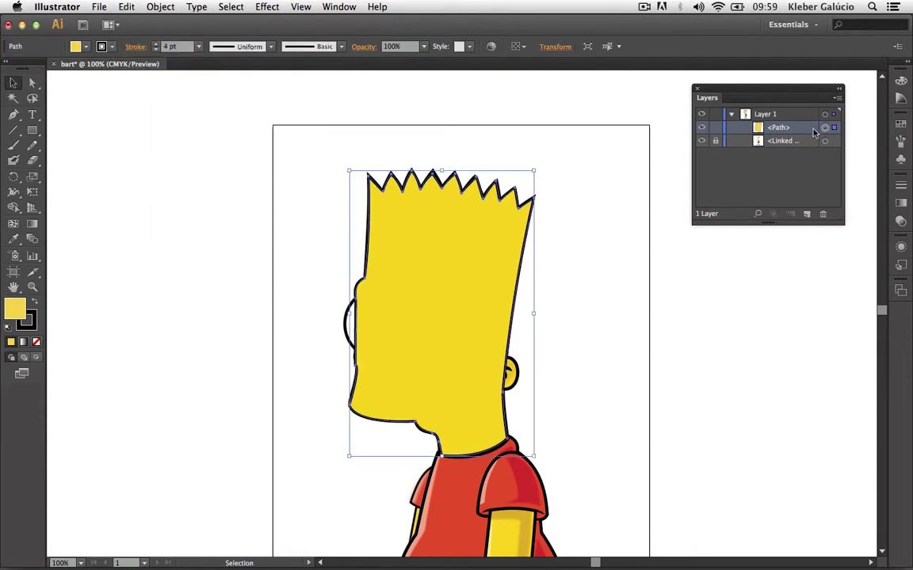
key("a")
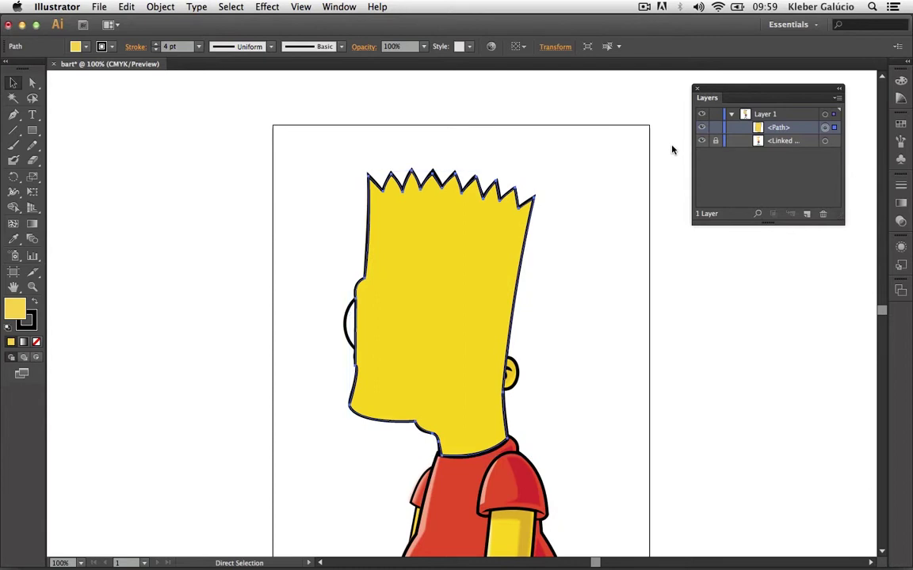
key("ctrl+f")
key("v")
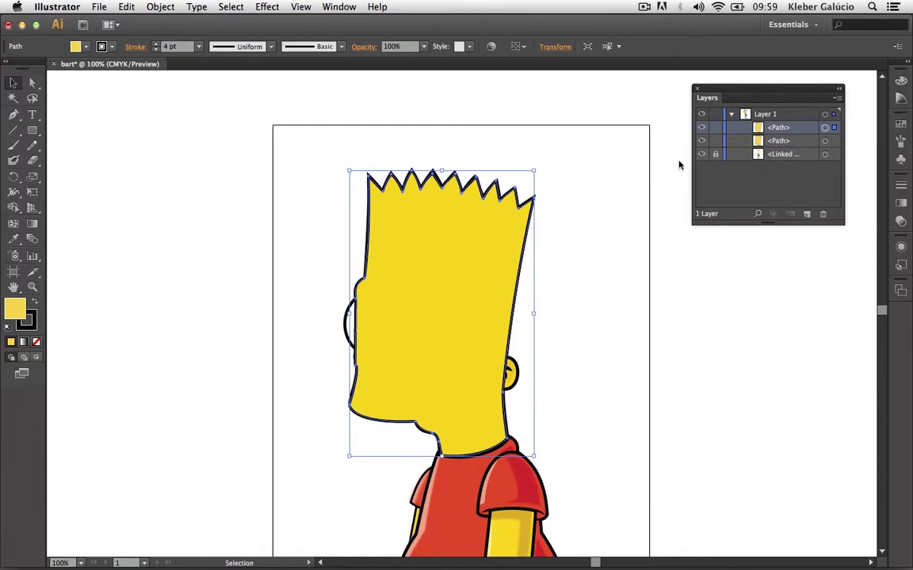
left_click(716, 142)
left_click(715, 129)
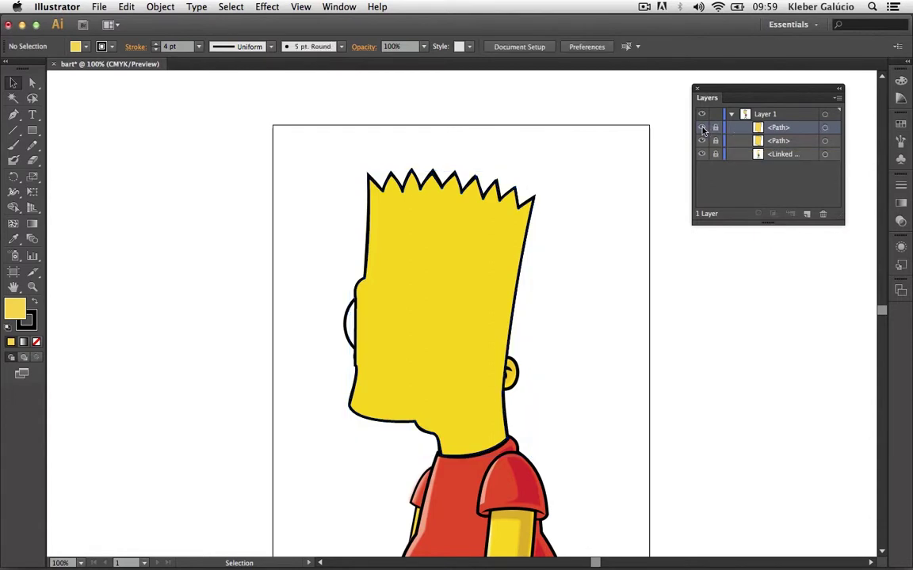
Hide the top head copy and trace a closed Pen path around the back of the head.
left_click(701, 141)
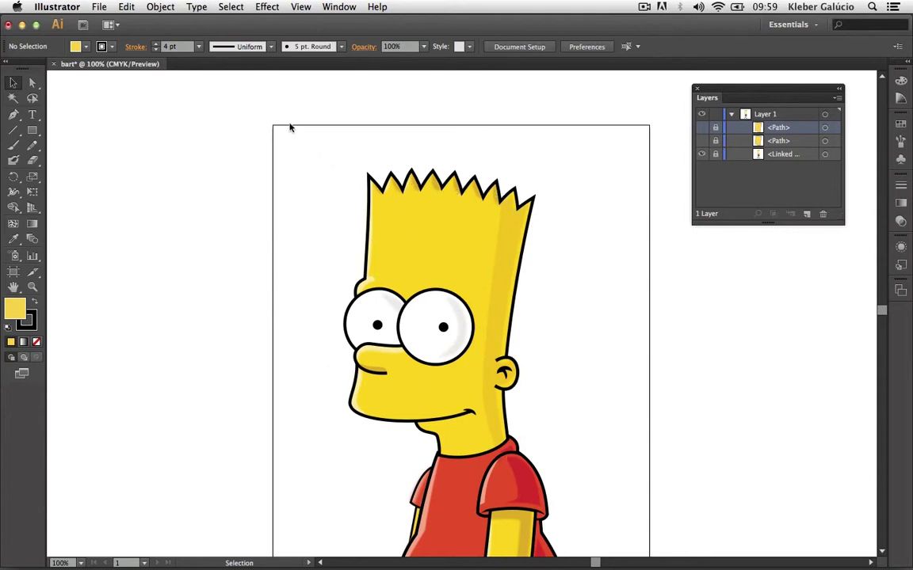
left_click(13, 114)
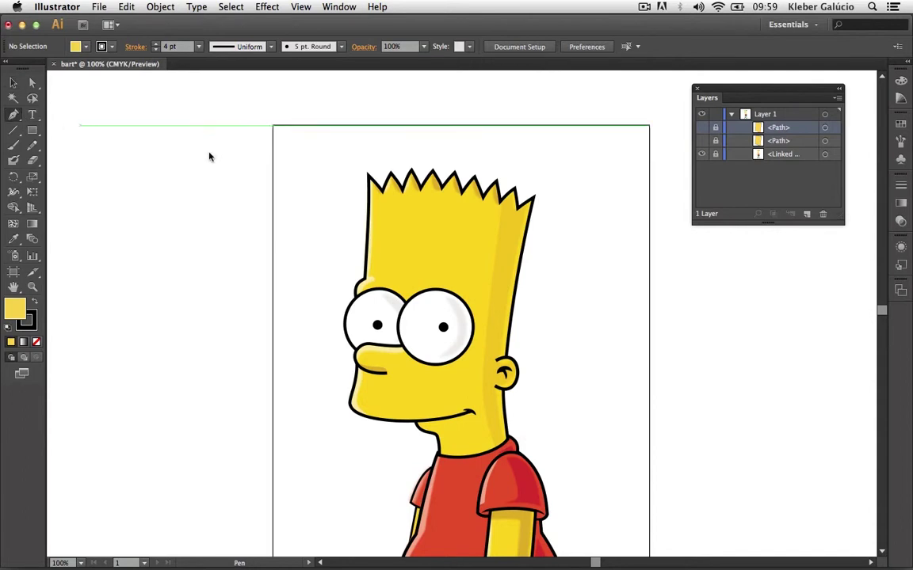
left_click(500, 203)
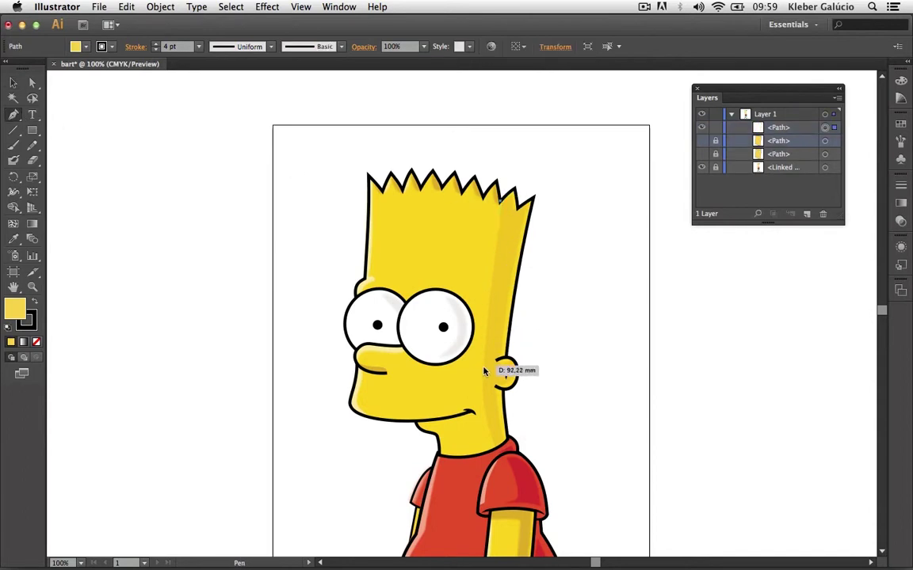
left_click(497, 251)
left_click(492, 275)
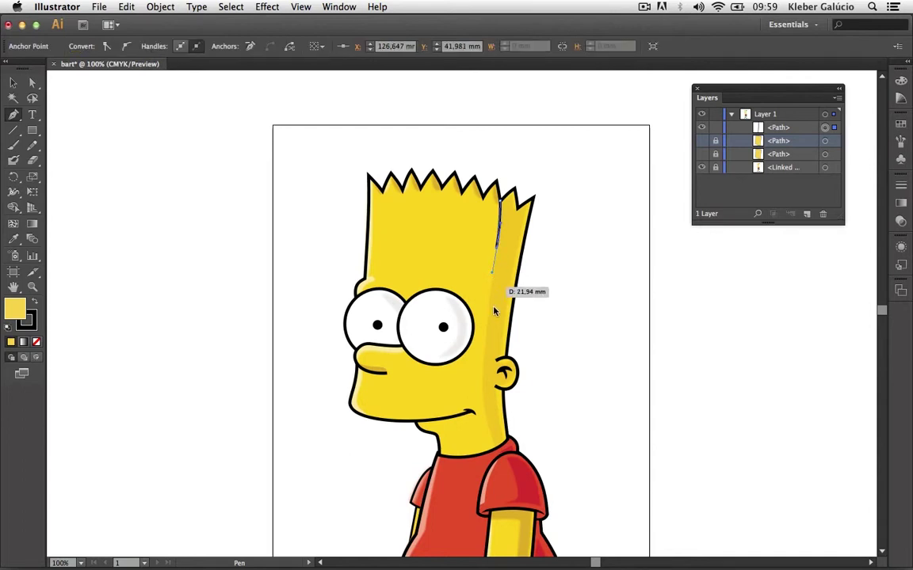
left_click(481, 390)
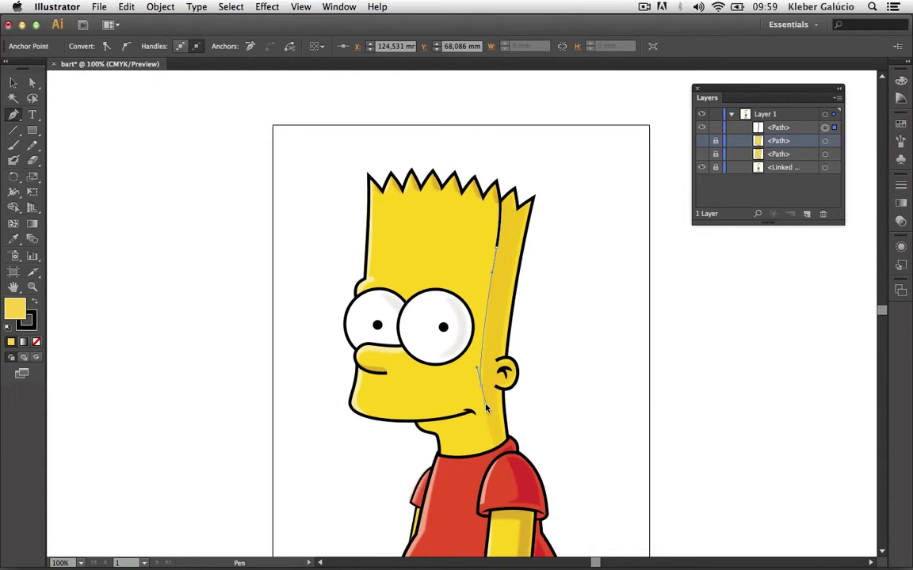
mouse_move(484, 432)
left_mouse_down()
mouse_move(496, 453)
mouse_move(512, 444)
left_mouse_up()
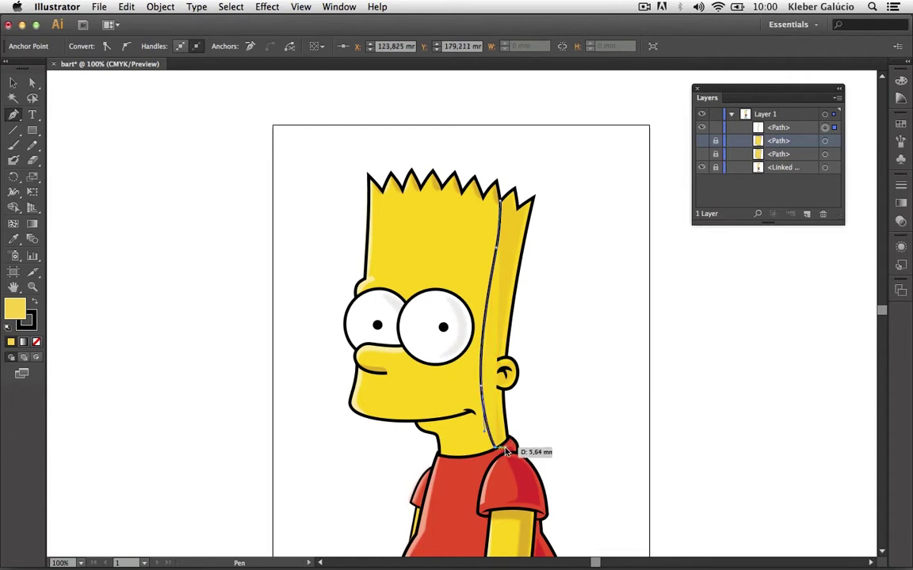
left_click_drag(512, 445, 544, 450)
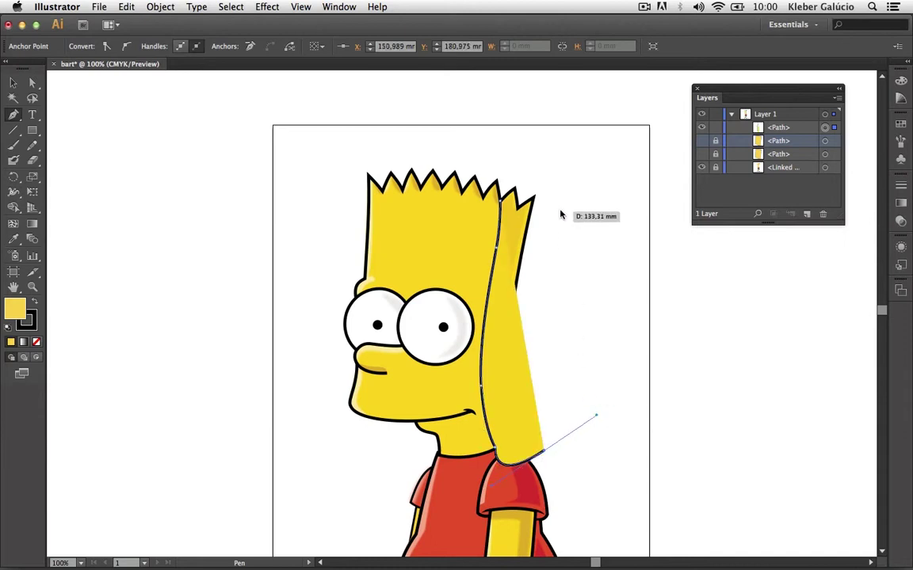
mouse_move(566, 193)
left_mouse_down()
mouse_move(523, 170)
mouse_move(499, 205)
left_mouse_up()
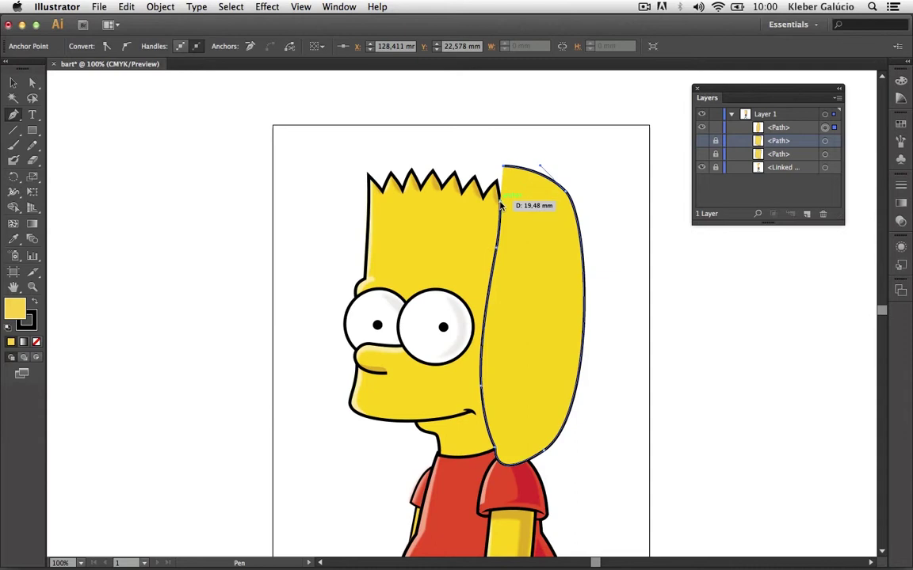
left_click(13, 83)
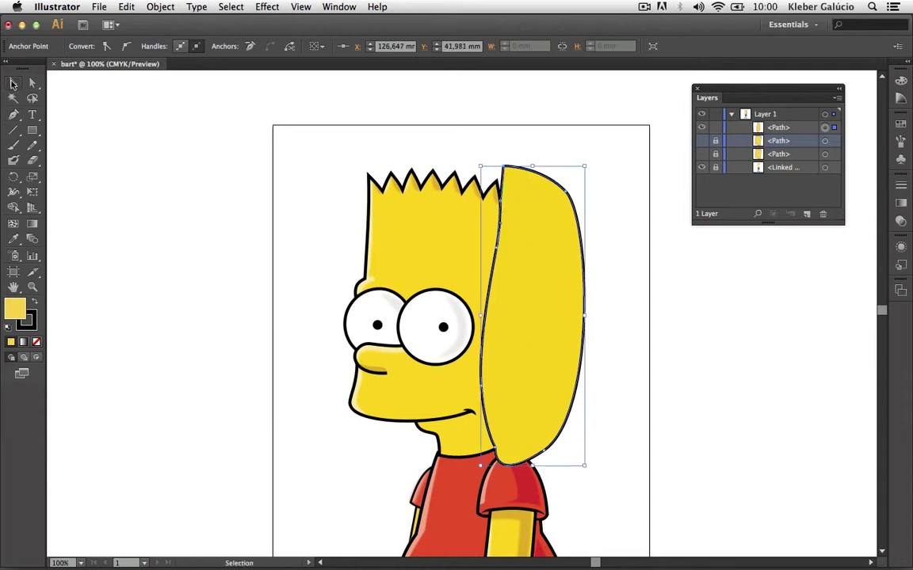
Remove the shape's outline, fill it with the darker shading yellow, and unhide the head copy.
left_click(540, 234)
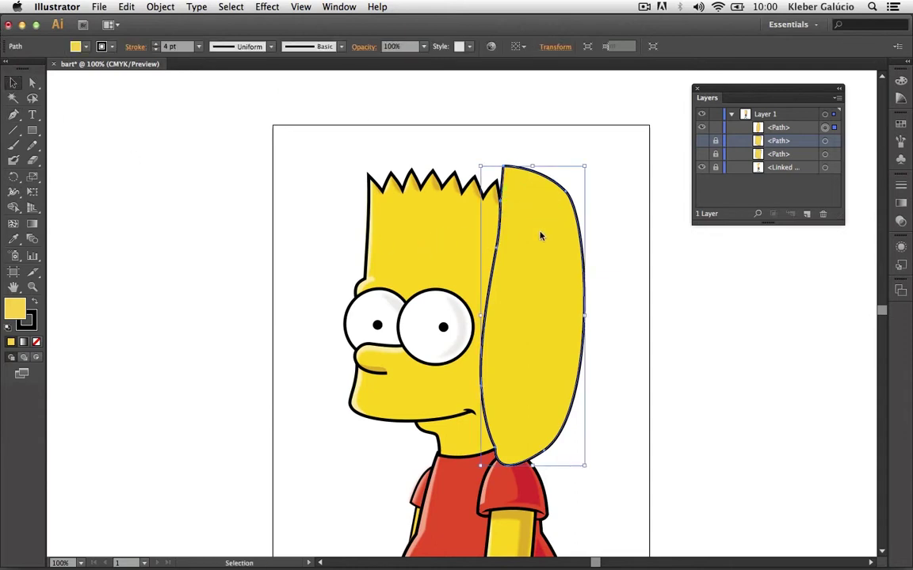
left_click(27, 321)
left_click(36, 342)
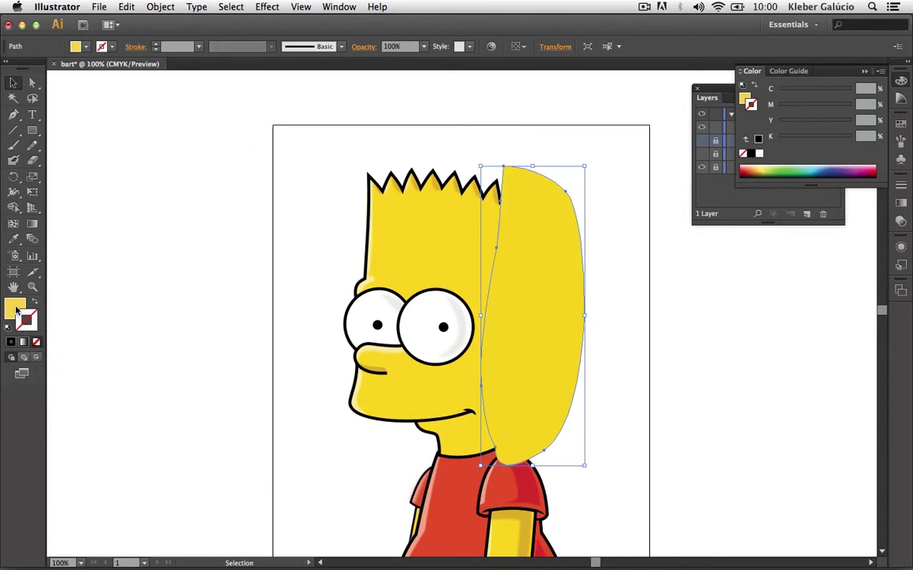
left_click(14, 306)
left_click(37, 343)
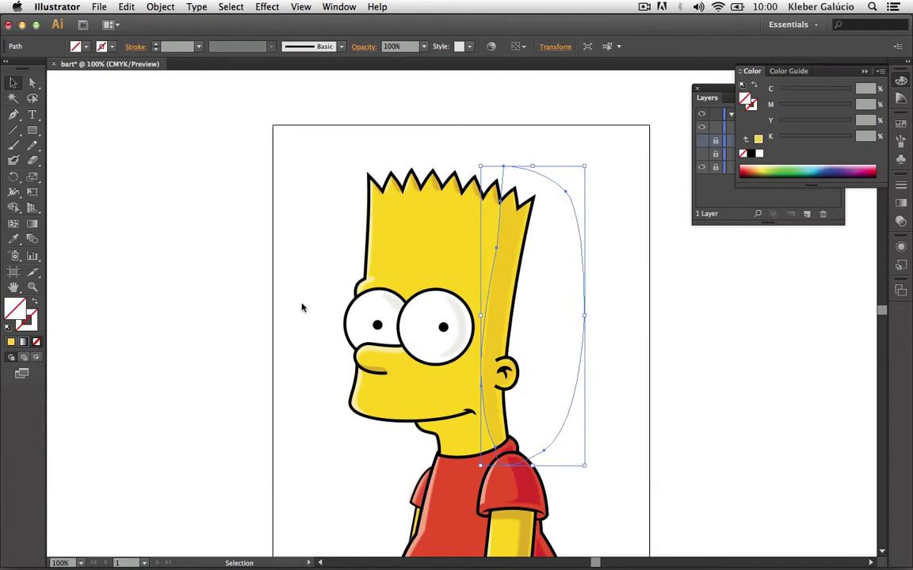
left_click(12, 239)
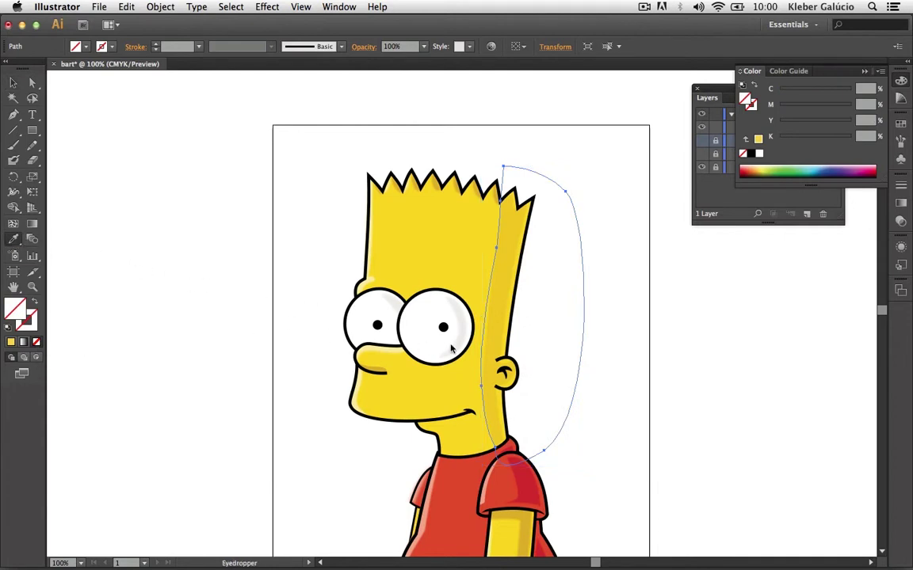
left_click(503, 300)
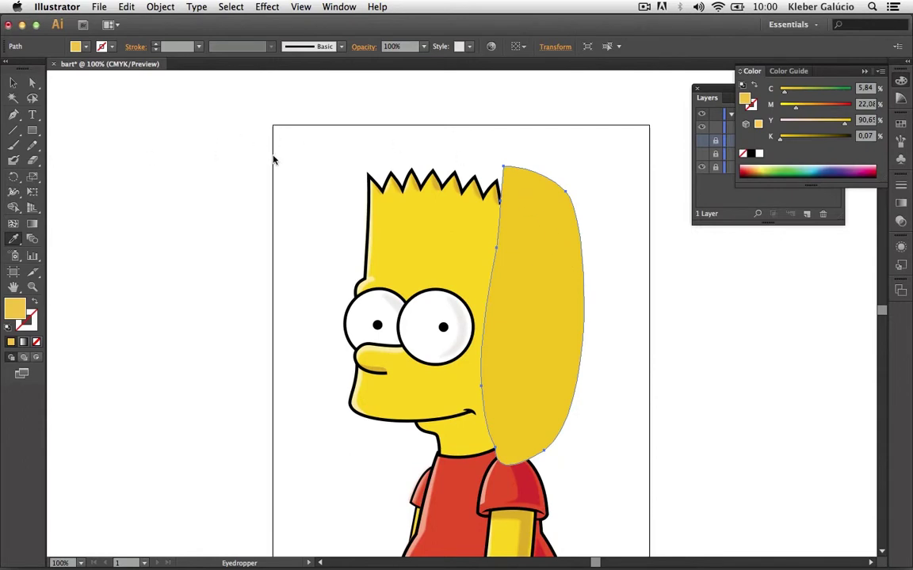
left_click(865, 72)
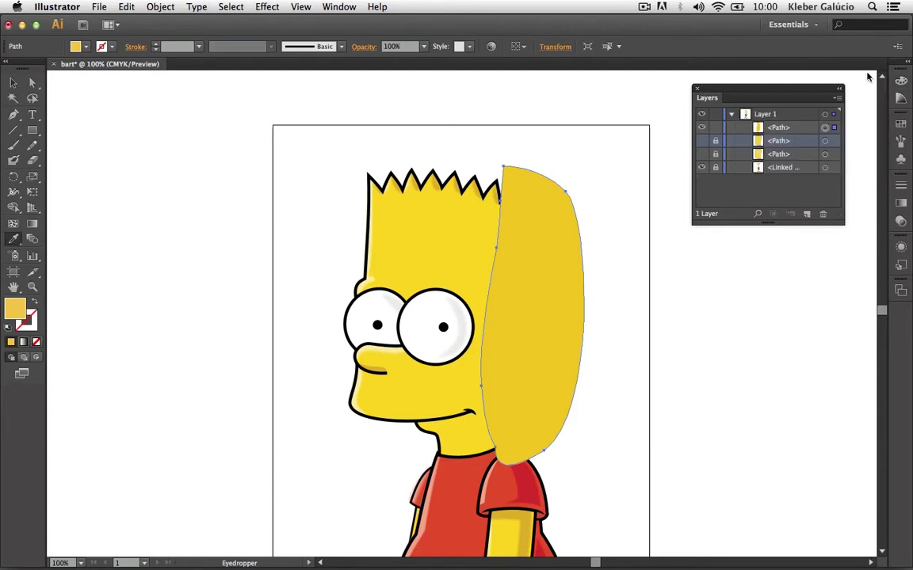
left_click(701, 140)
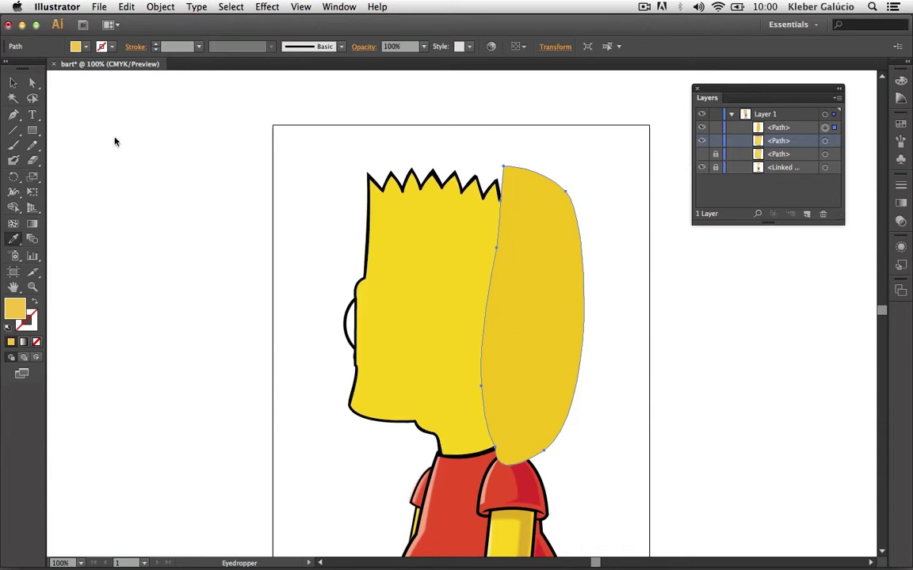
Select the yellow head copy and remove its black outline.
key("v")
left_click(365, 204)
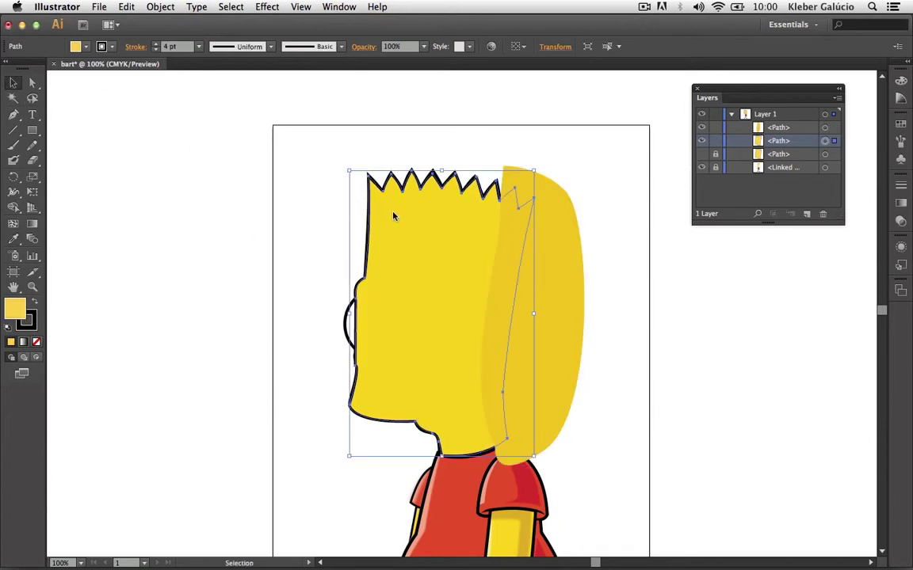
left_click(112, 46)
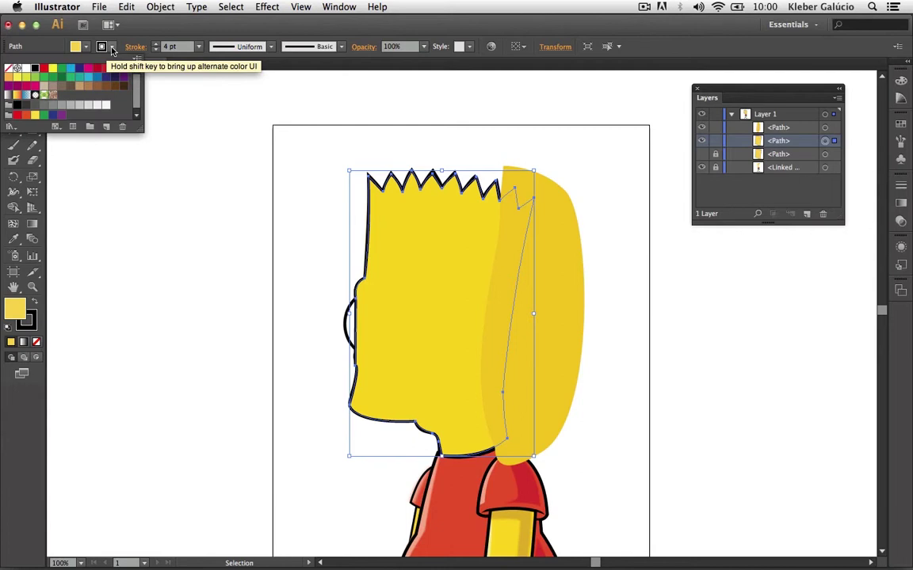
left_click(10, 69)
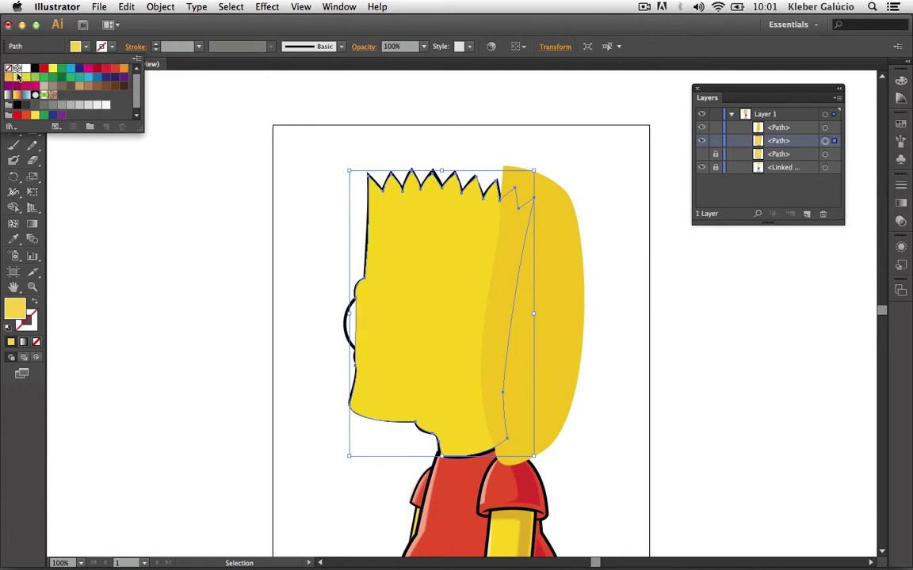
left_click(598, 157)
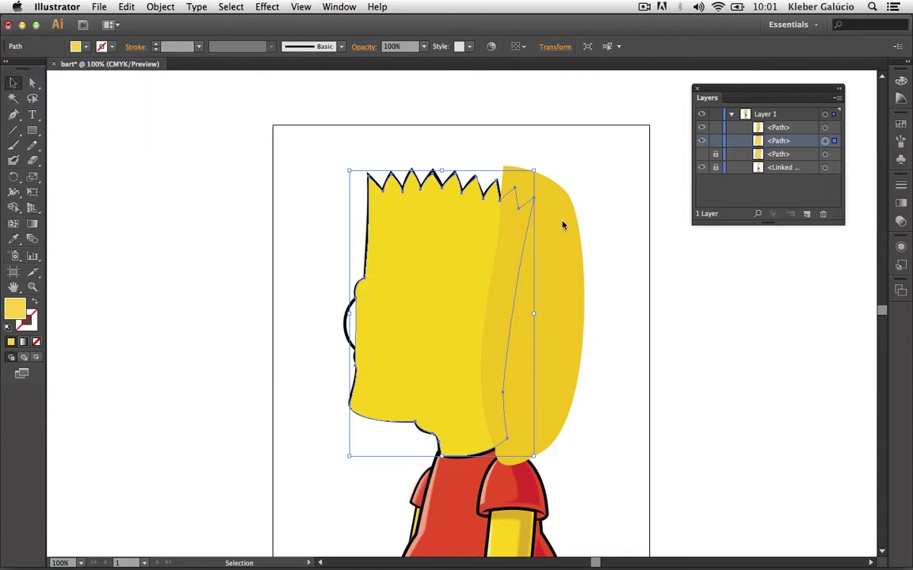
Add the darker back shape to the selection and apply Pathfinder Intersect.
left_click(558, 243, "shift")
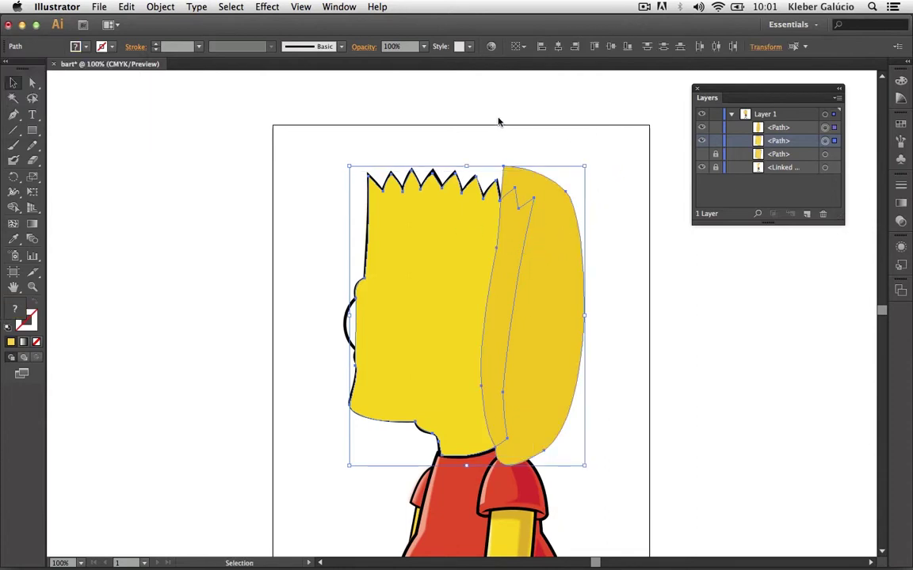
left_click(339, 6)
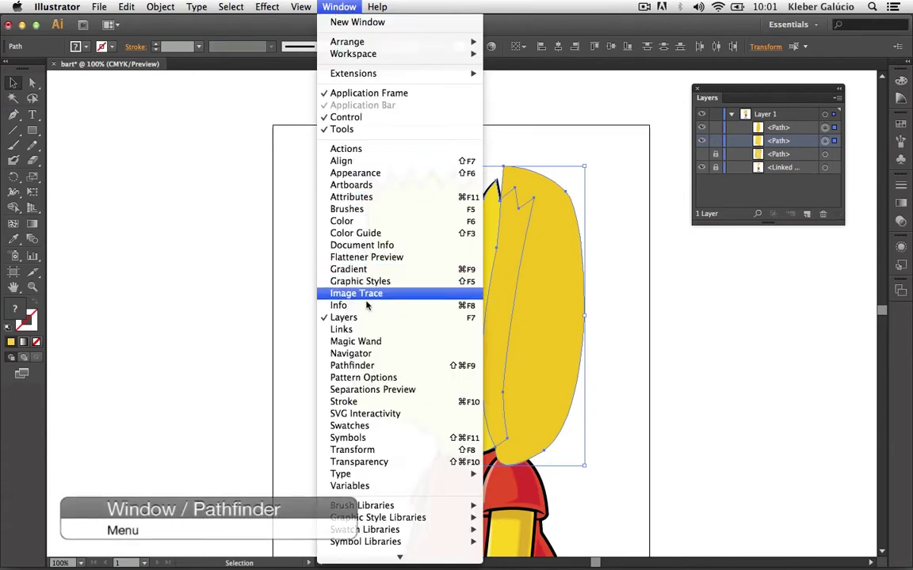
left_click(341, 366)
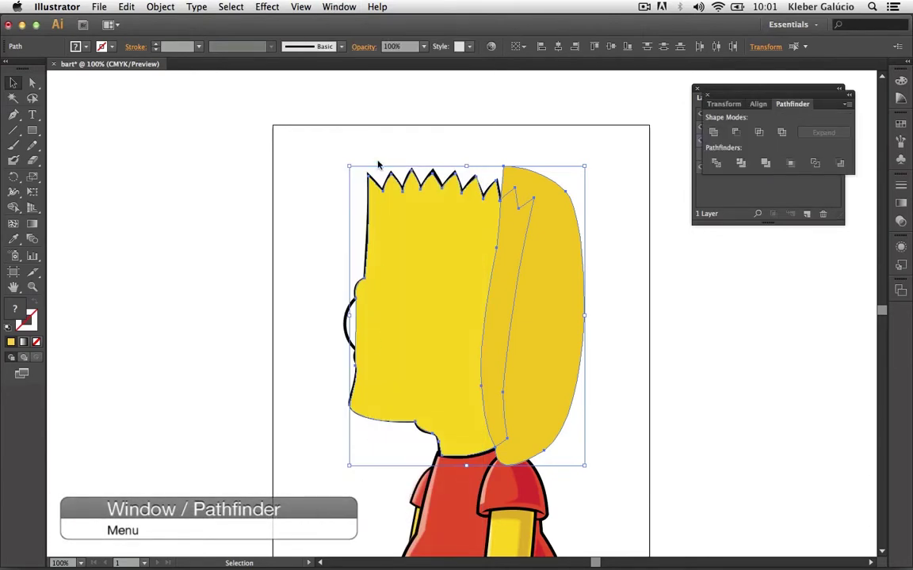
left_click_drag(771, 99, 145, 111)
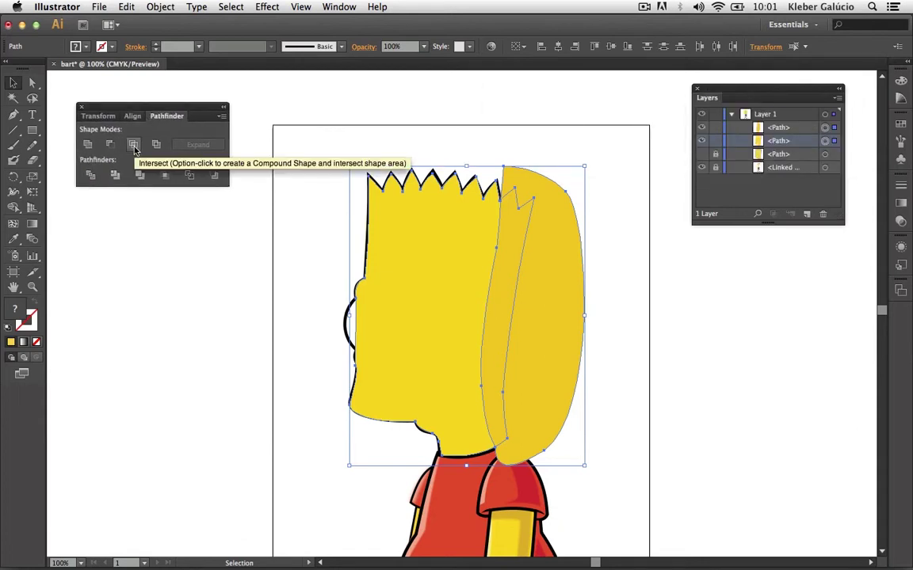
left_click(133, 146)
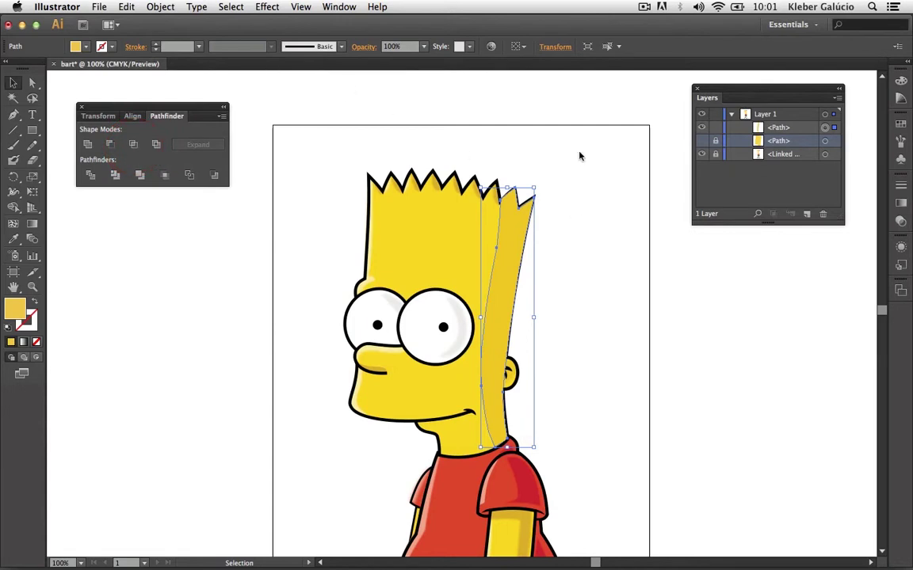
Align the head's 4 pt black outline to the outside of the shape.
left_click(701, 141)
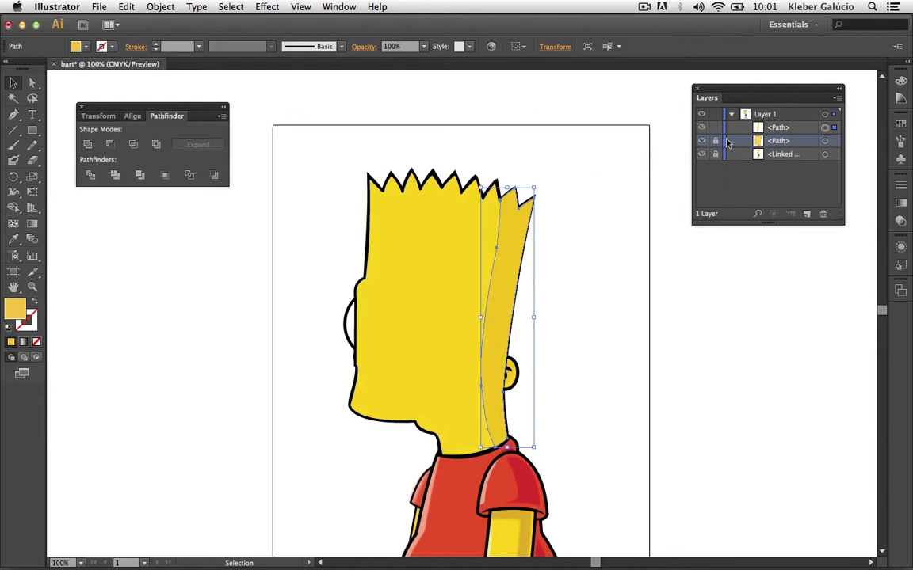
left_click(455, 235)
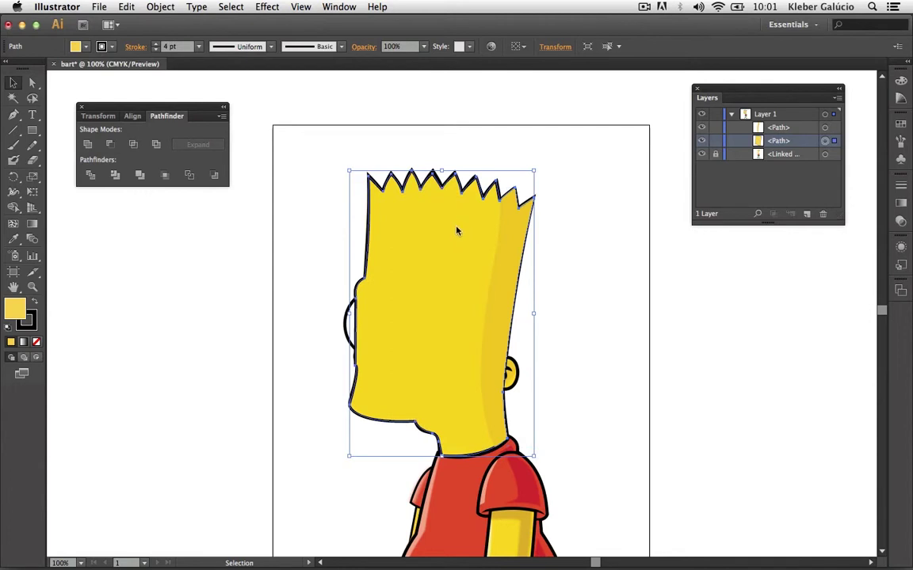
left_click(136, 46)
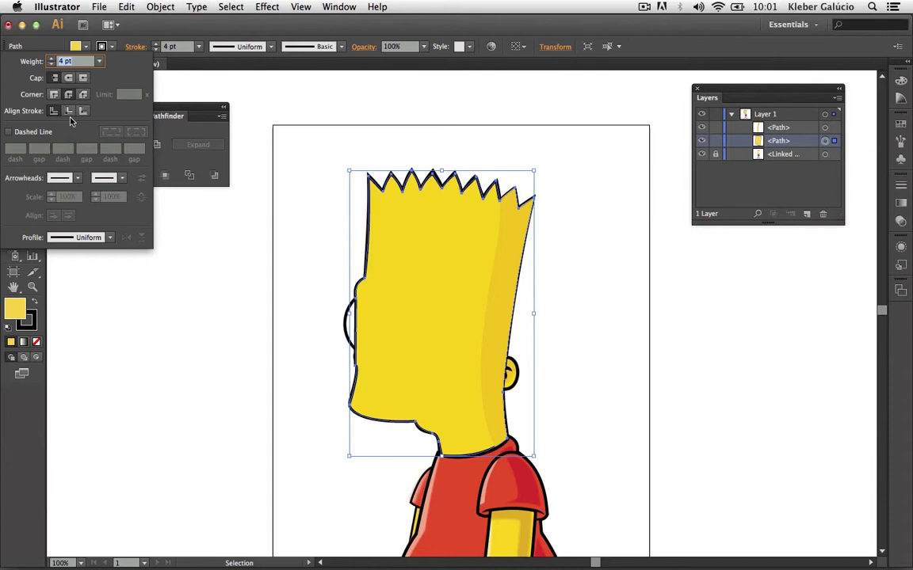
left_click(82, 112)
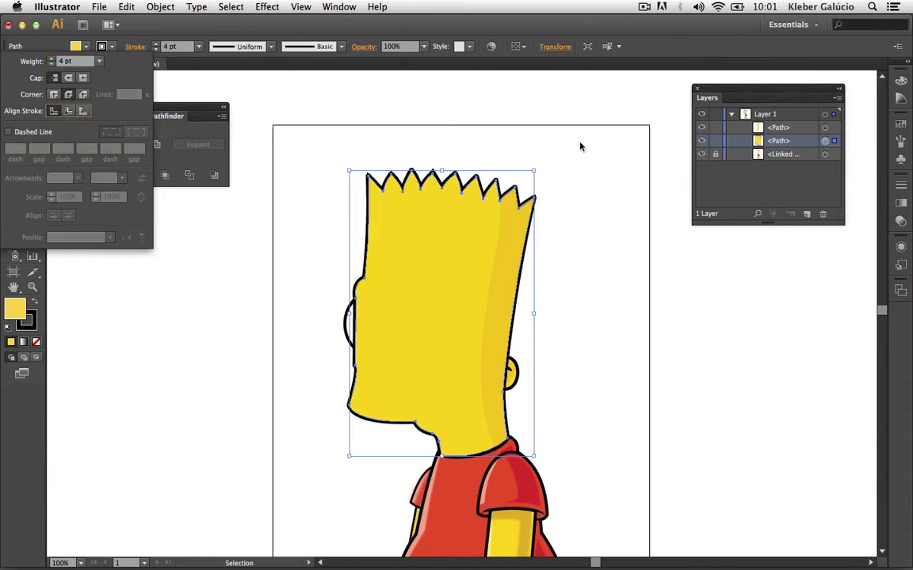
left_click(567, 204)
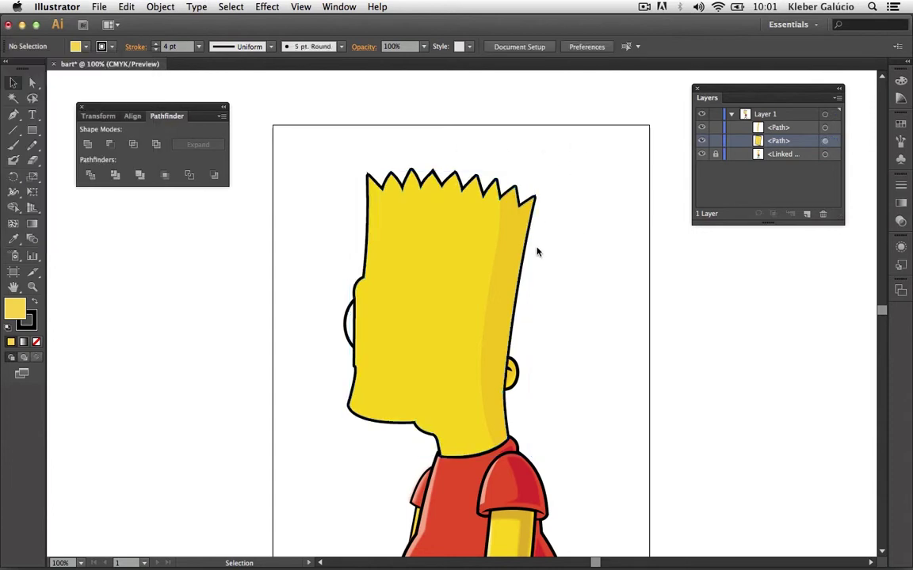
Hide the traced head and hair shading so the Bart reference image shows.
left_click(701, 154)
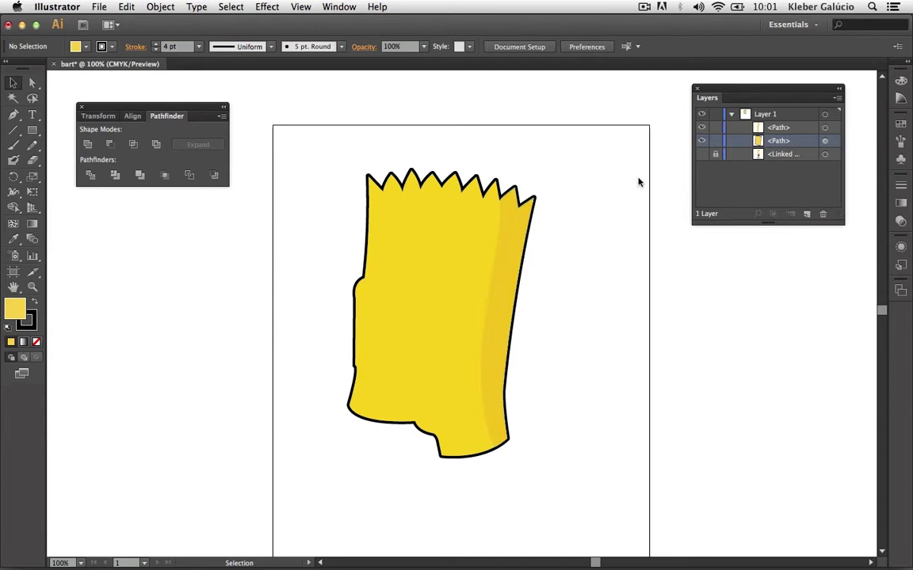
left_click(702, 155)
left_click(702, 141)
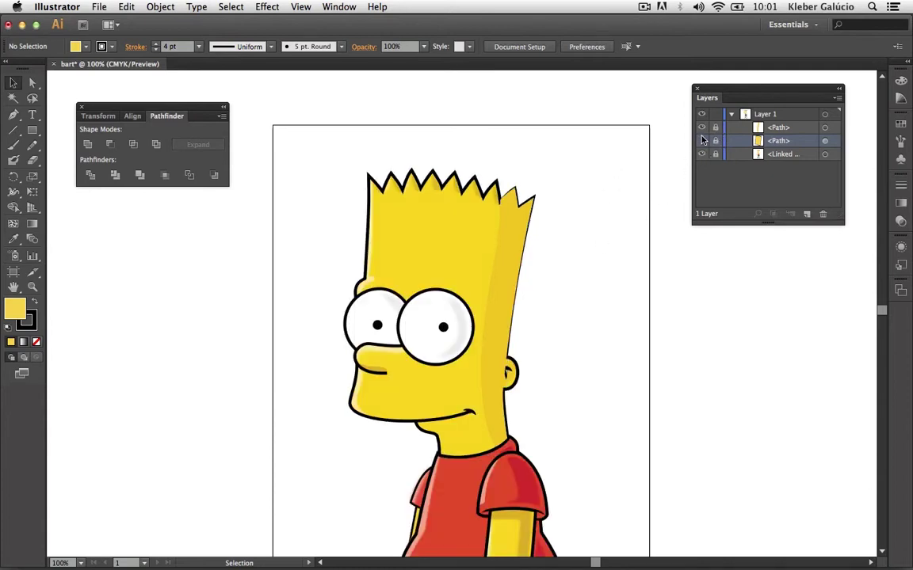
left_click(701, 127)
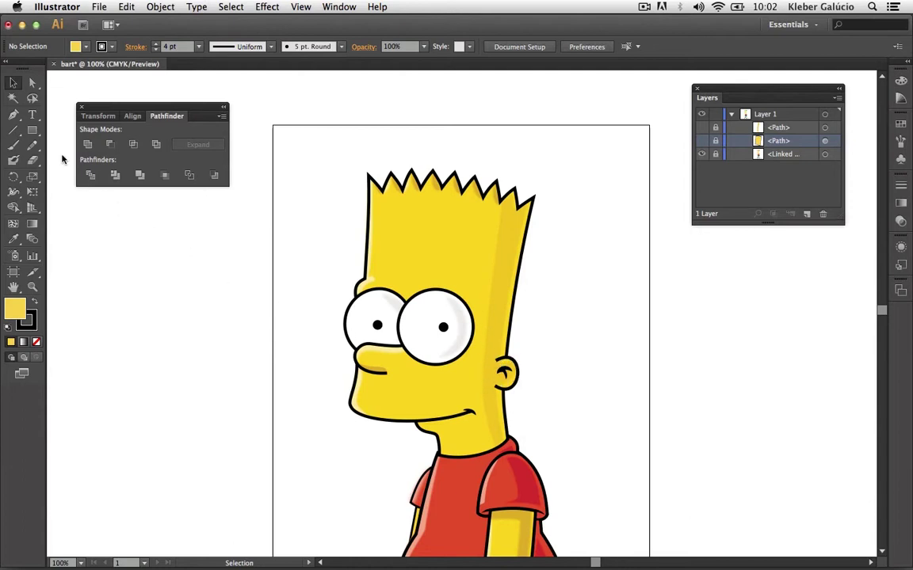
Trace Bart's ear with the Pen tool as a closed, curved path beside his cheek.
left_click(13, 114)
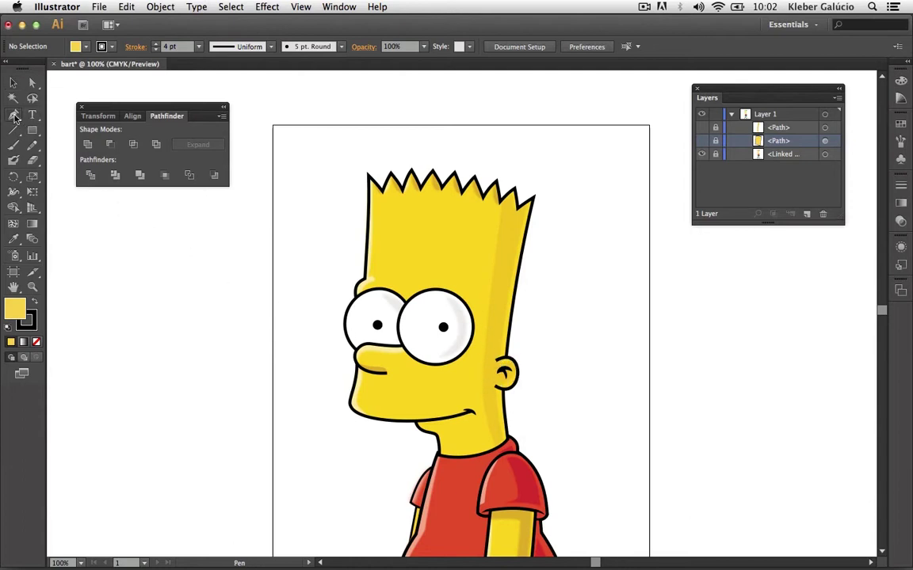
left_click(497, 365)
mouse_move(514, 367)
left_mouse_down()
mouse_move(521, 384)
mouse_move(515, 372)
mouse_move(509, 388)
left_mouse_up()
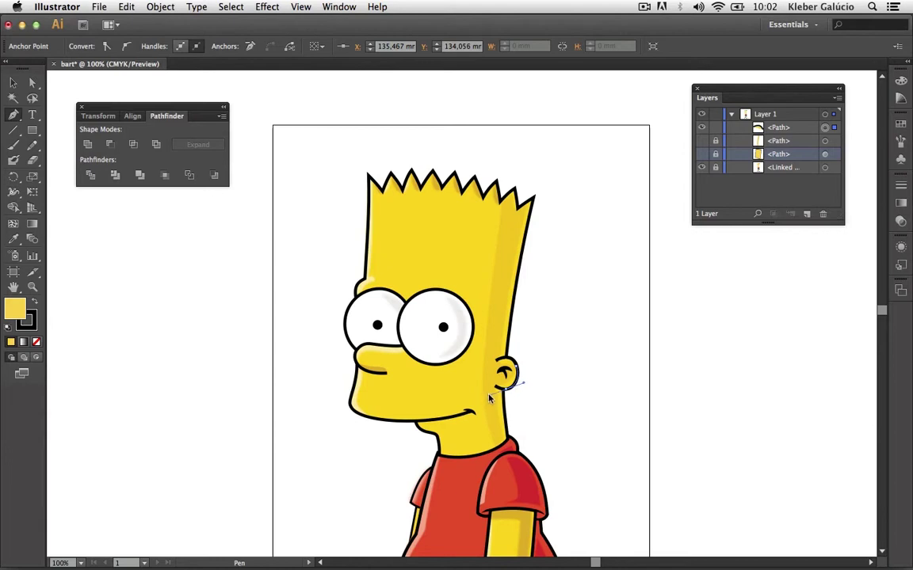
mouse_move(497, 367)
left_mouse_down()
mouse_move(501, 359)
mouse_move(501, 388)
left_mouse_up()
left_click_drag(489, 389, 499, 377)
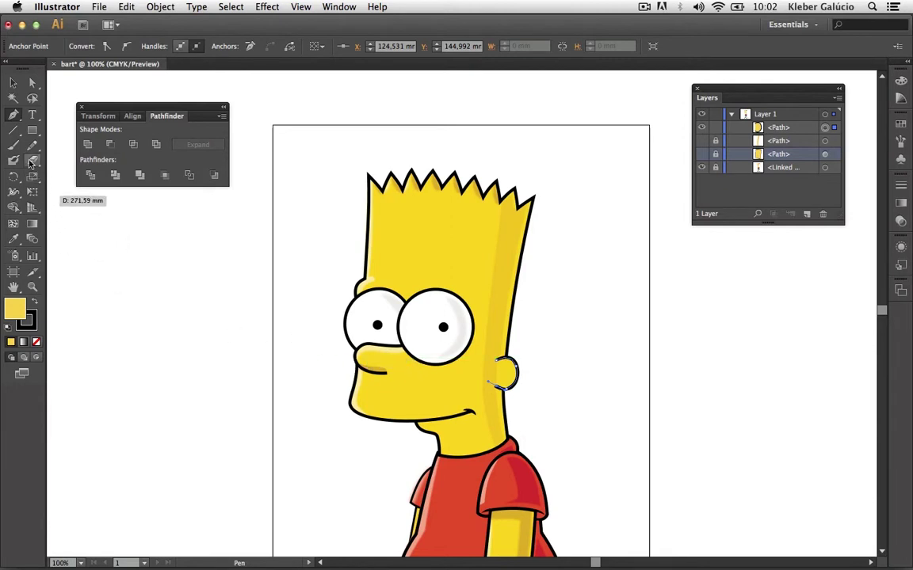
left_click(12, 241)
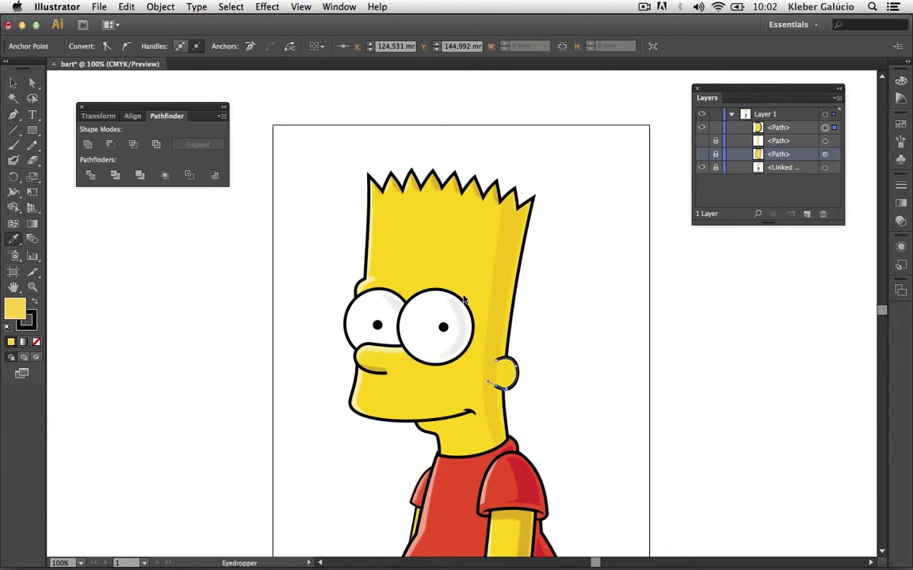
Fill the ear with the head's yellow and reselect the ear path.
left_click(502, 307)
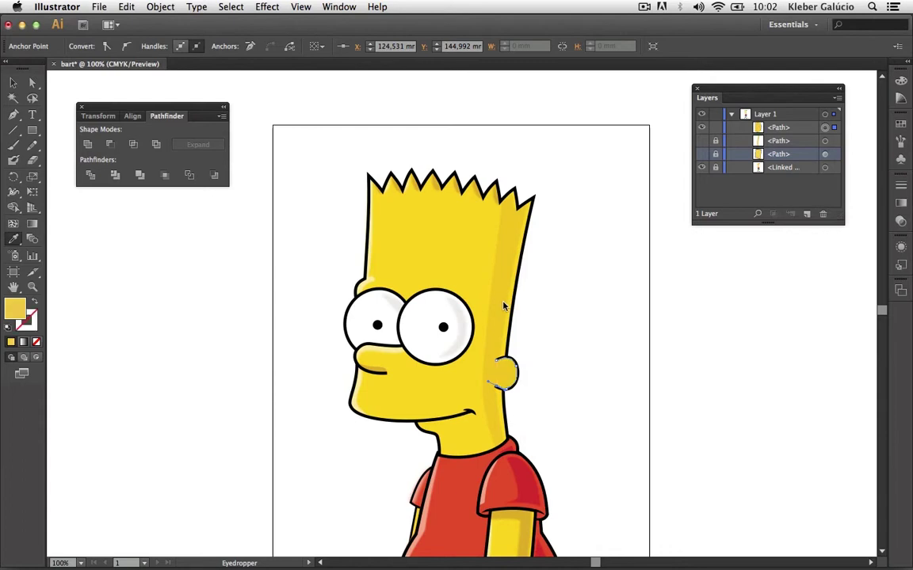
left_click(13, 82)
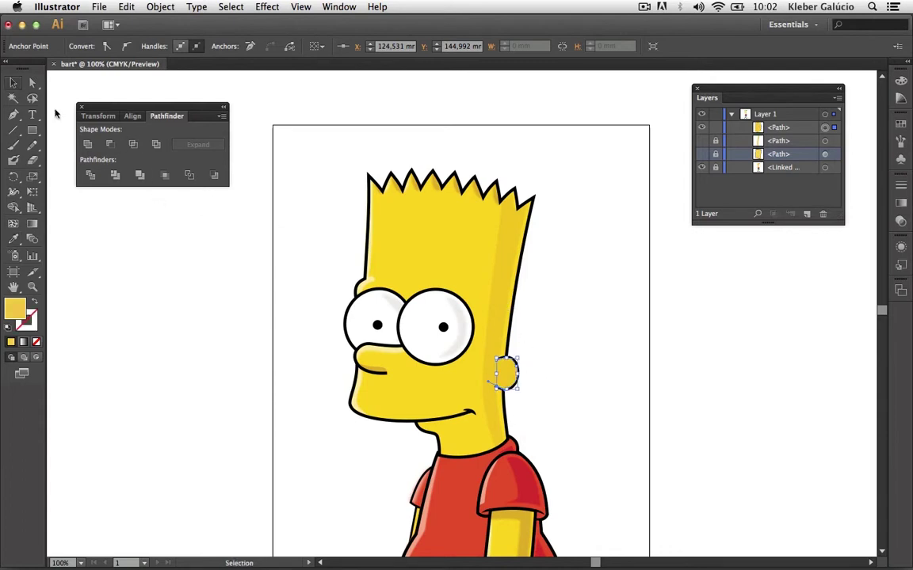
left_click(546, 382)
left_click(507, 372)
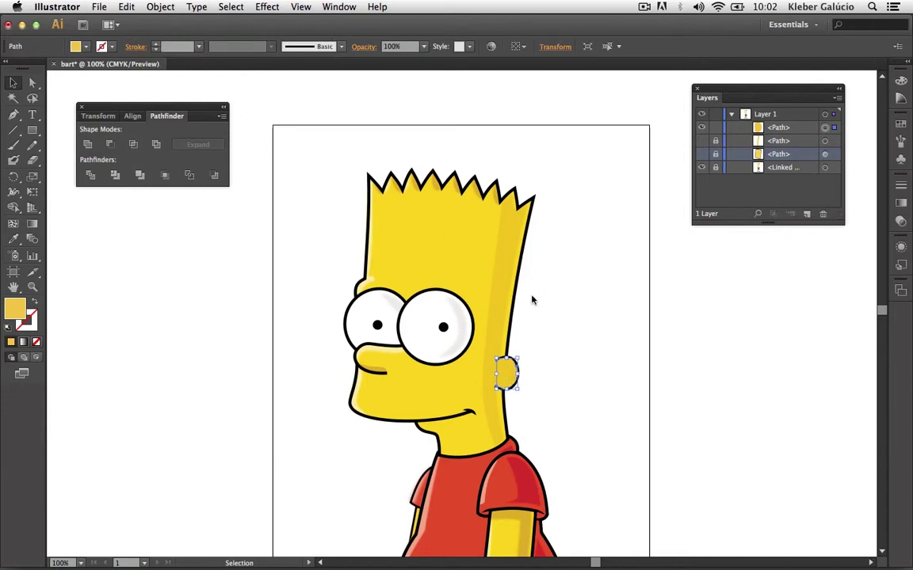
left_click(530, 360)
left_click(510, 376)
Give the ear a black 3 pt outline while keeping its yellow fill.
left_click(33, 302)
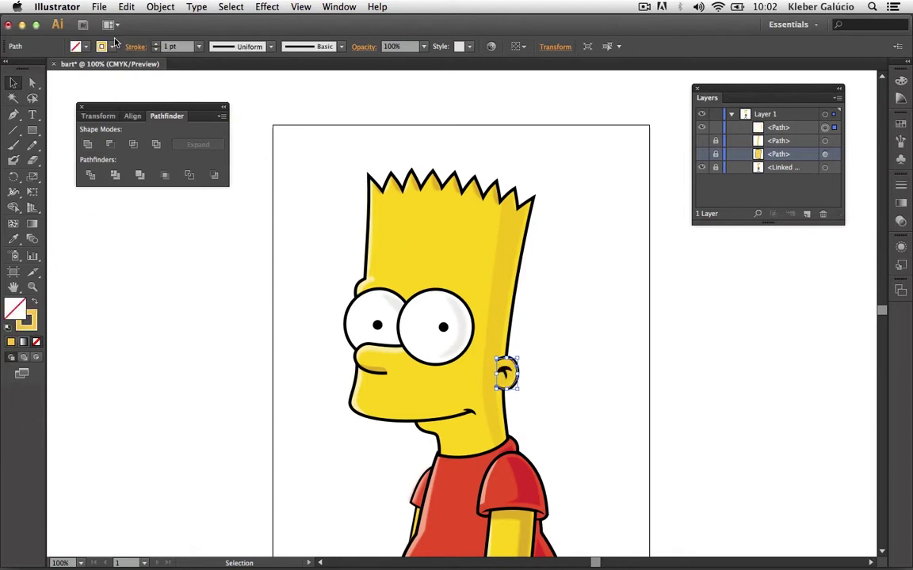
left_click(33, 305)
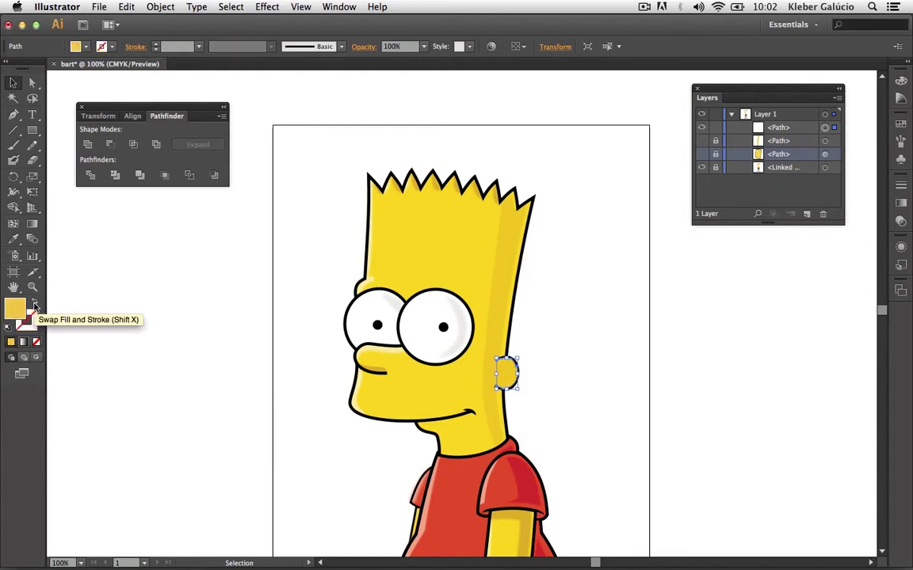
left_click(101, 49)
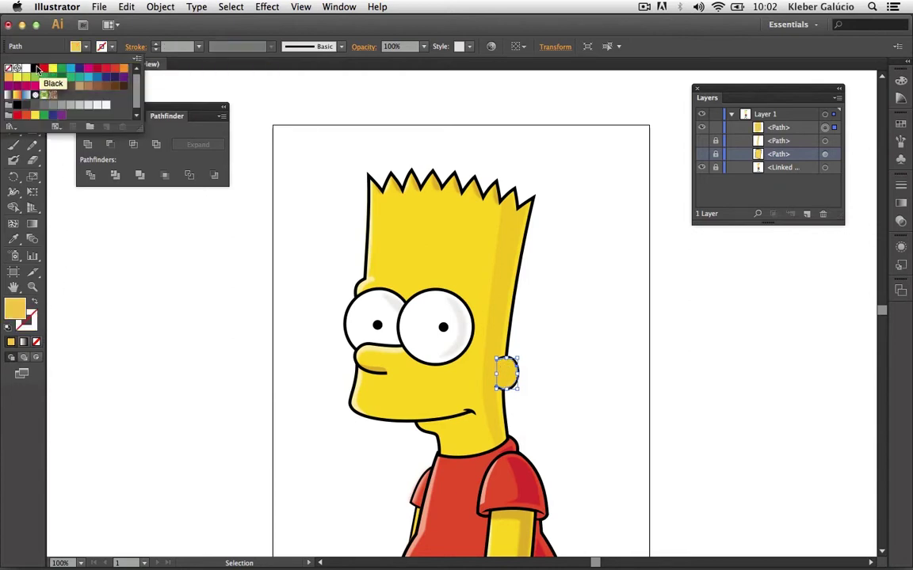
left_click(35, 69)
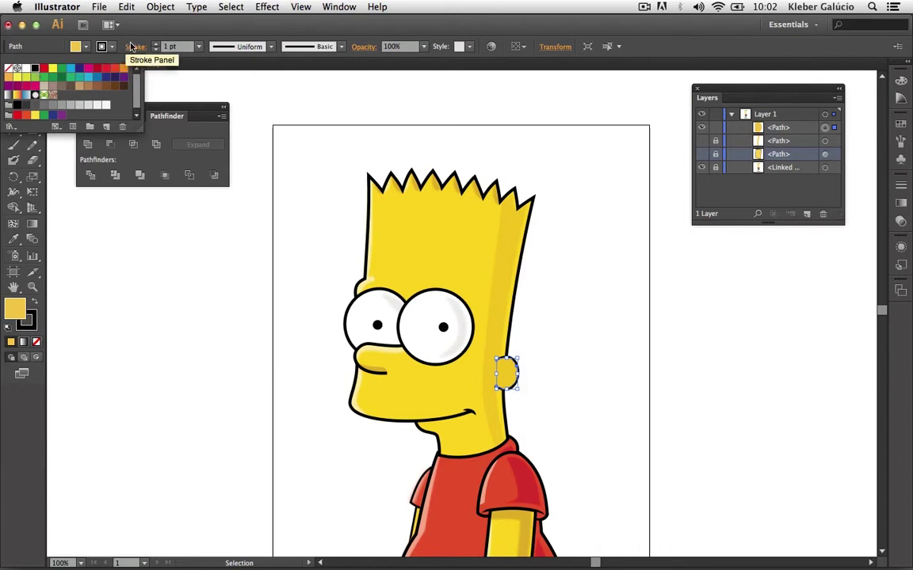
left_click(158, 47)
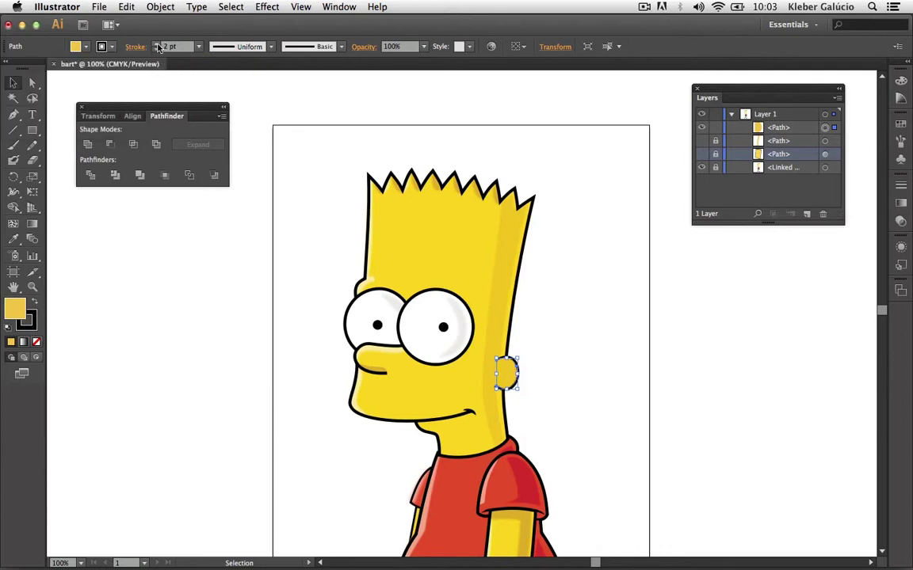
left_click(564, 285)
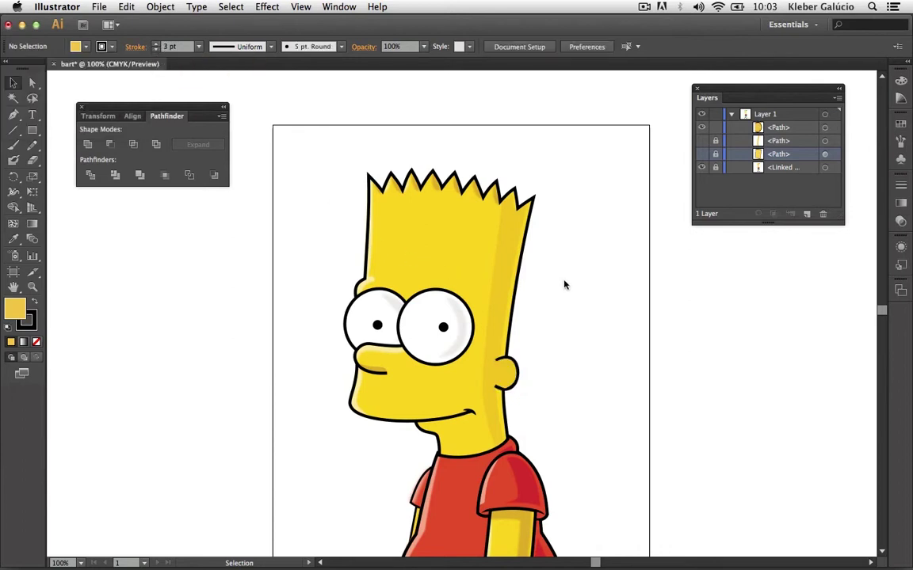
Show the traced shapes and thicken the ear outline to 4 pt.
left_click(701, 167)
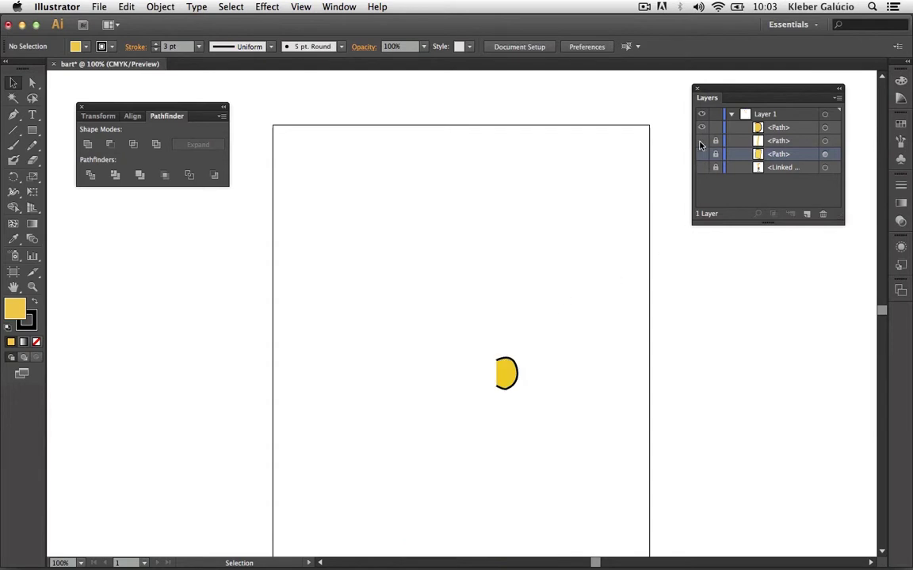
left_click(701, 140)
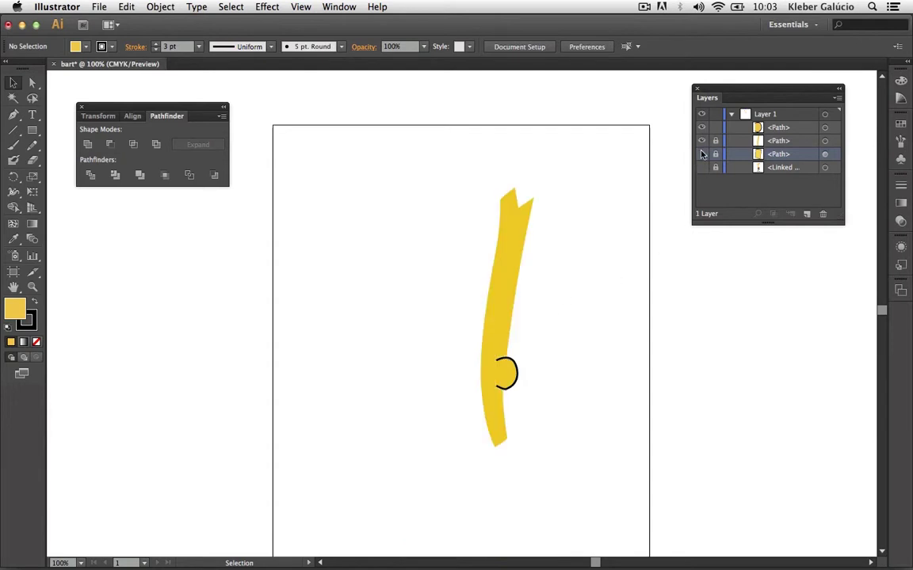
left_click(513, 376)
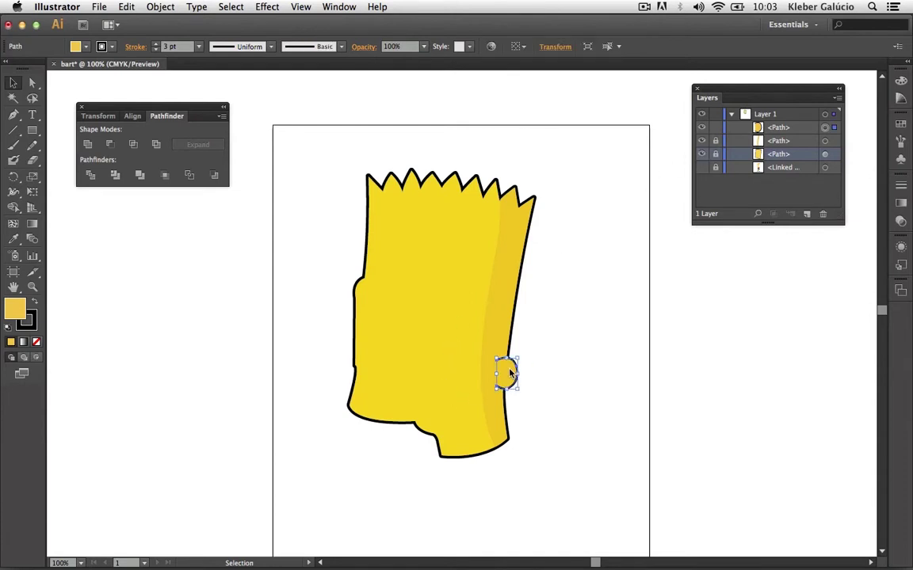
left_click(155, 45)
left_click(552, 285)
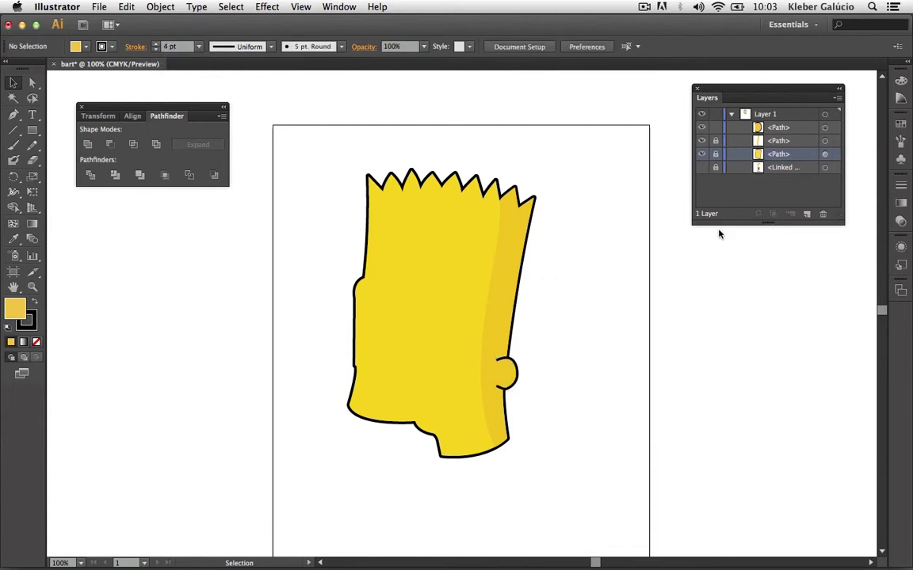
Show the reference drawing again, then hide and lock the traced head shapes and ear.
left_click(701, 167)
left_click(701, 153)
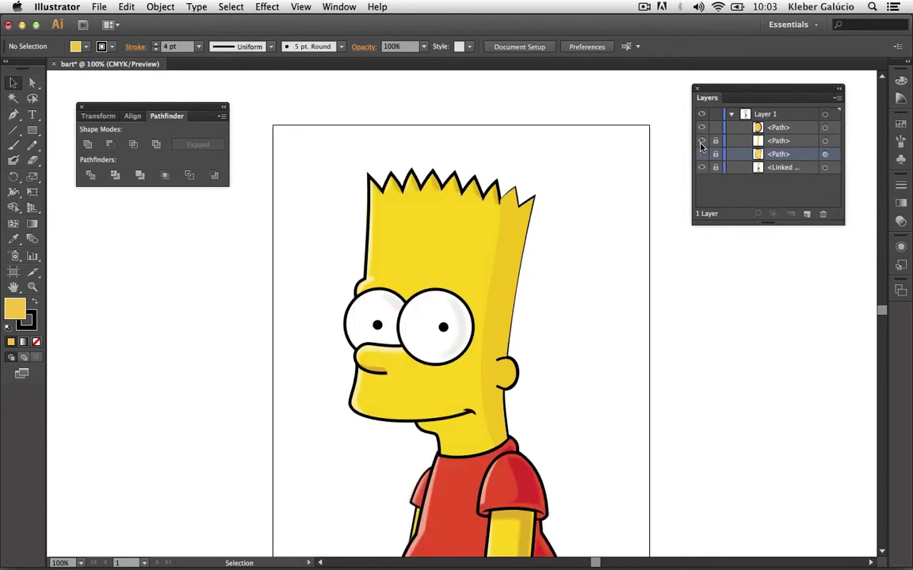
left_click(701, 129)
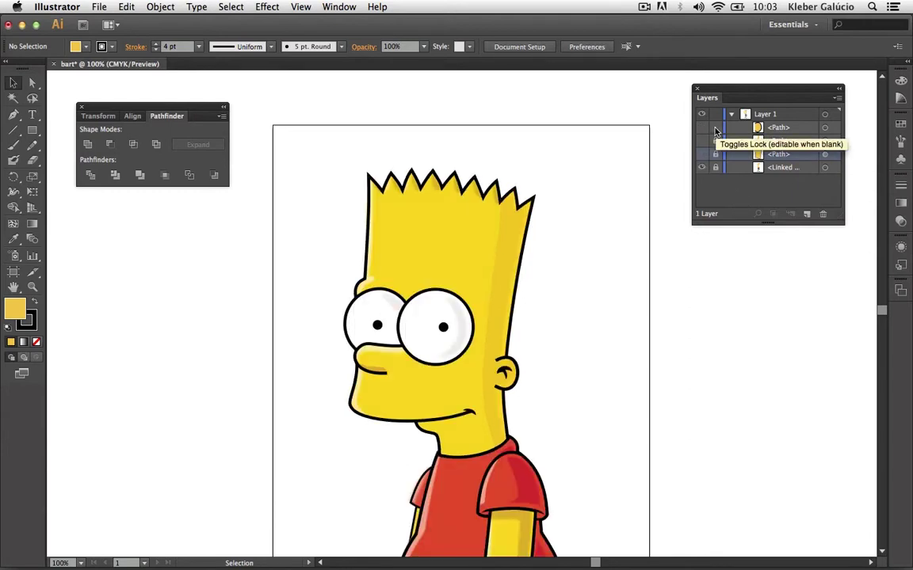
left_click(716, 128)
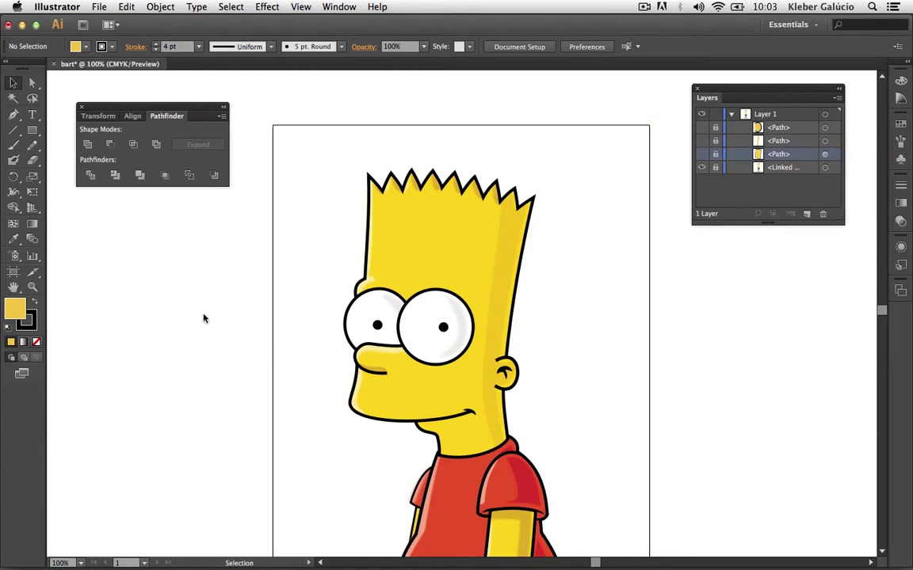
left_click(14, 114)
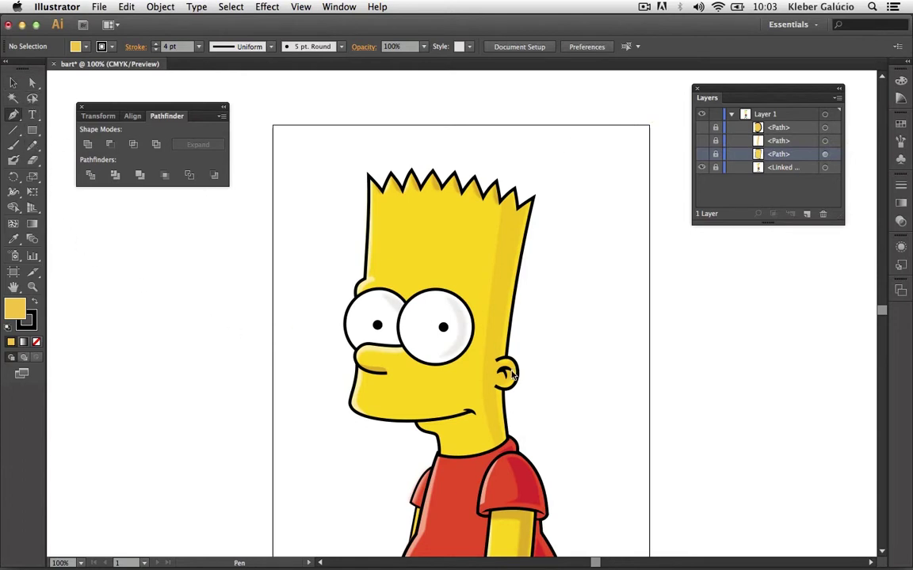
Draw the inner-ear curve over the ear as a black stroke with no fill.
mouse_move(511, 378)
left_mouse_down()
mouse_move(499, 375)
mouse_move(505, 386)
left_mouse_up()
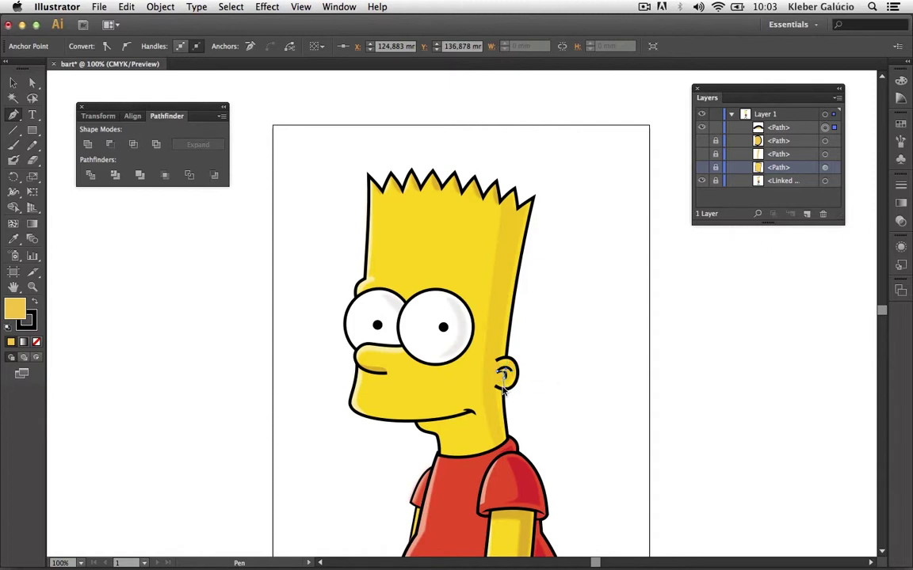
mouse_move(502, 388)
left_mouse_down()
mouse_move(511, 383)
mouse_move(505, 370)
left_mouse_up()
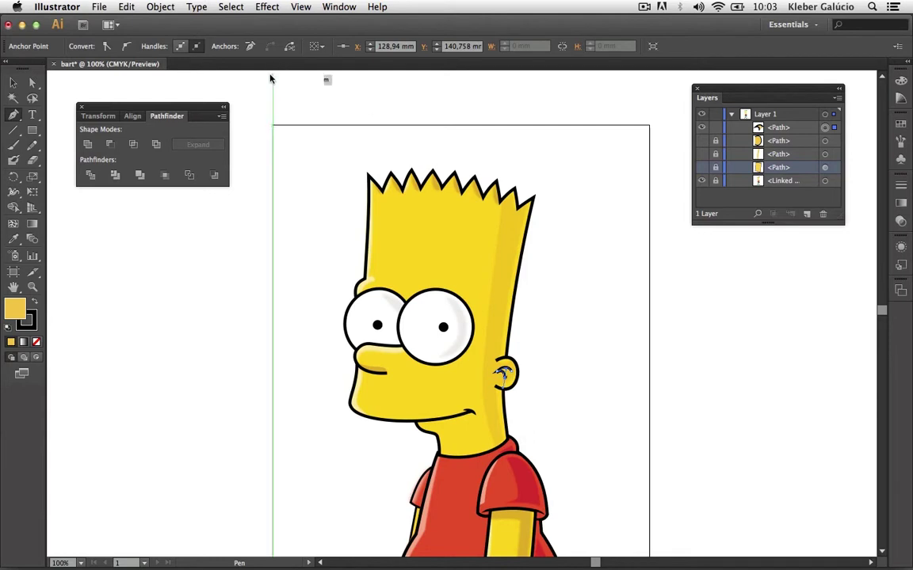
left_click(12, 82)
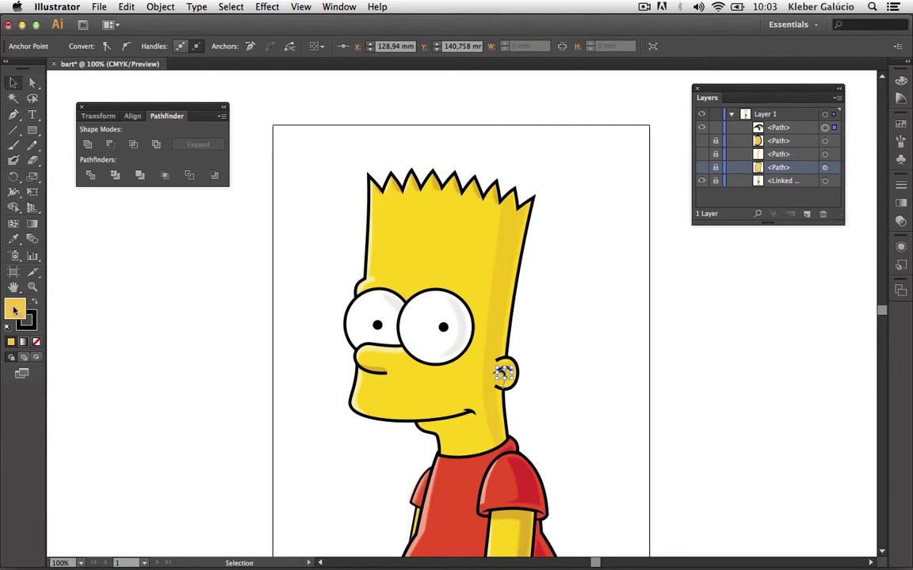
left_click(37, 343)
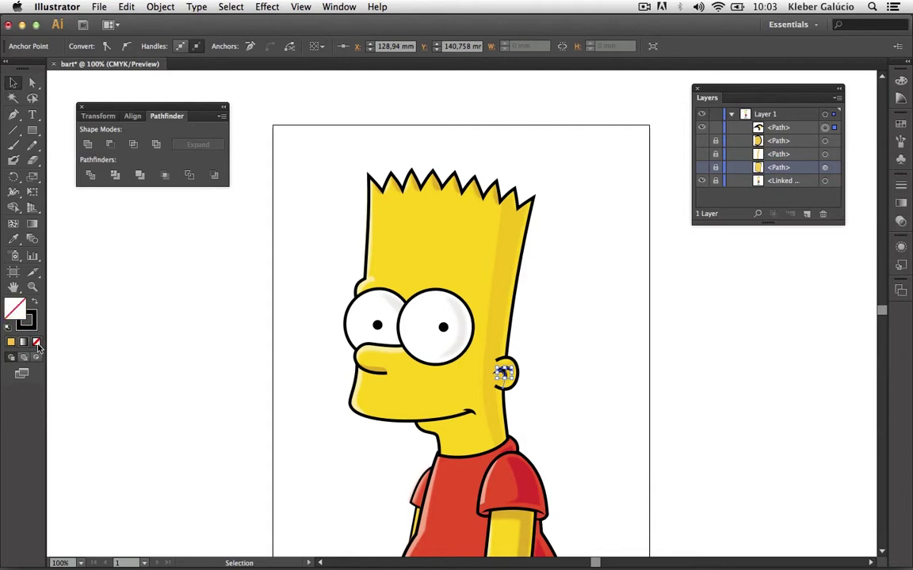
left_click(184, 310)
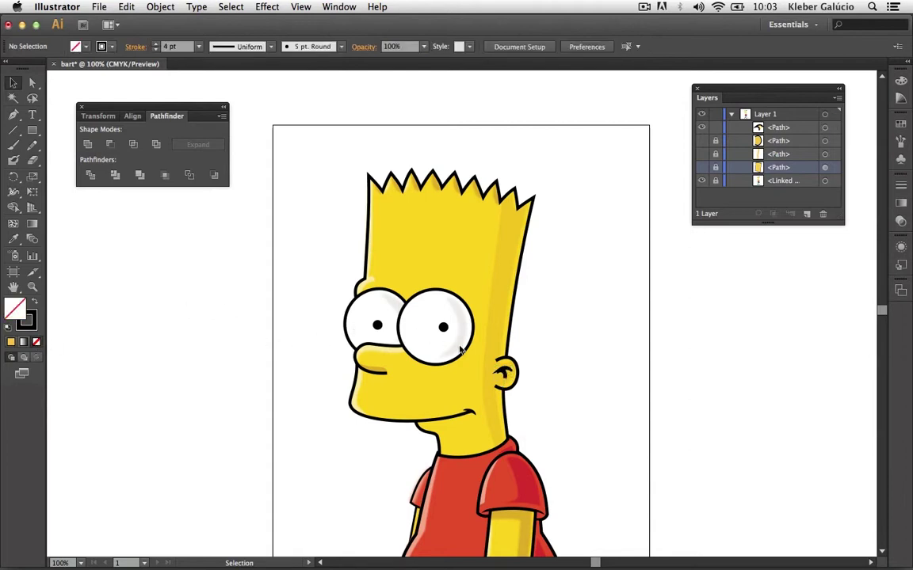
left_click(702, 181)
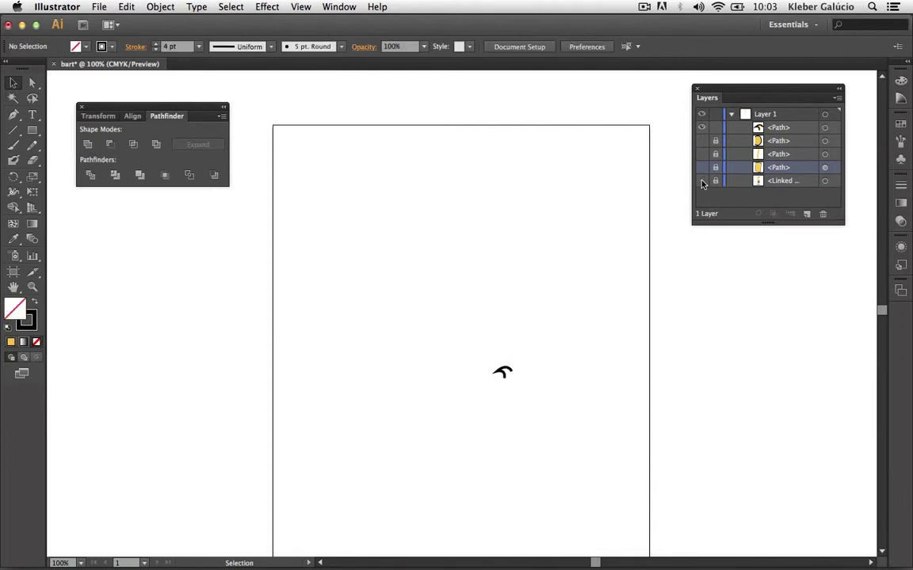
left_click(701, 180)
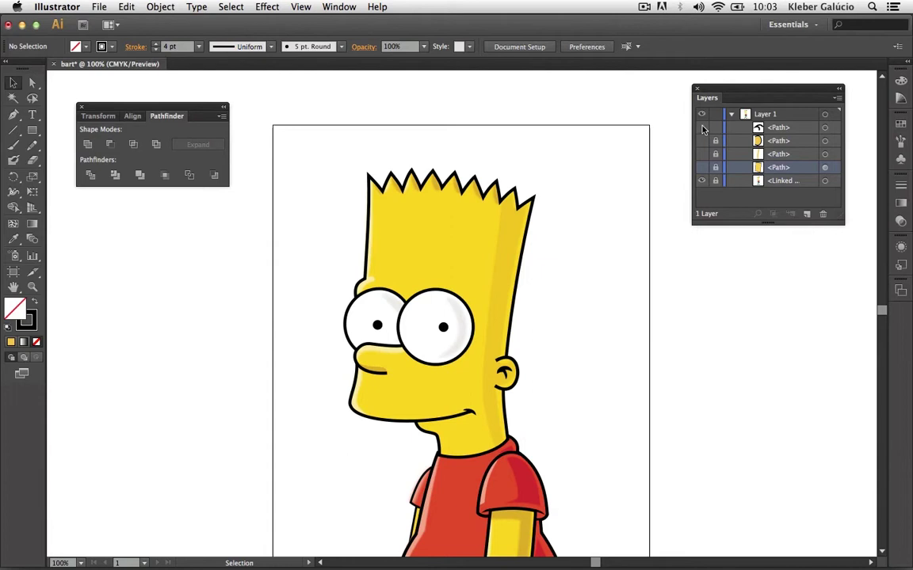
left_click(701, 127)
Apply Width Profile 1 to the inner-ear stroke so it tapers at both ends.
left_click(826, 127)
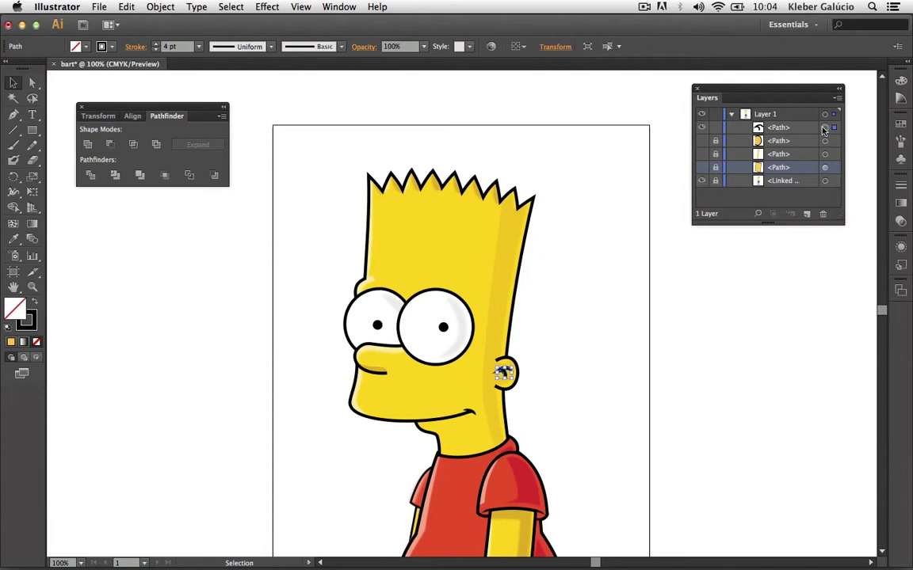
left_click(271, 48)
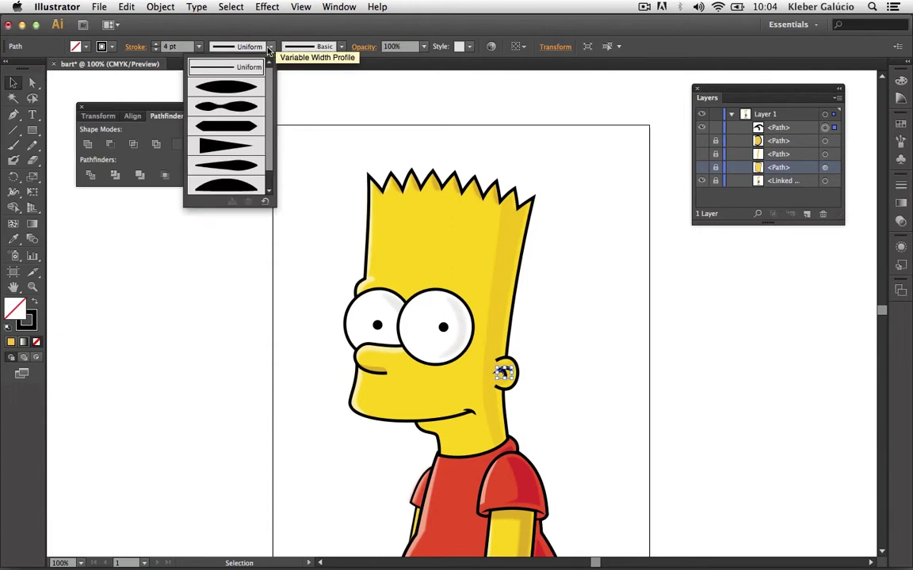
left_click(226, 87)
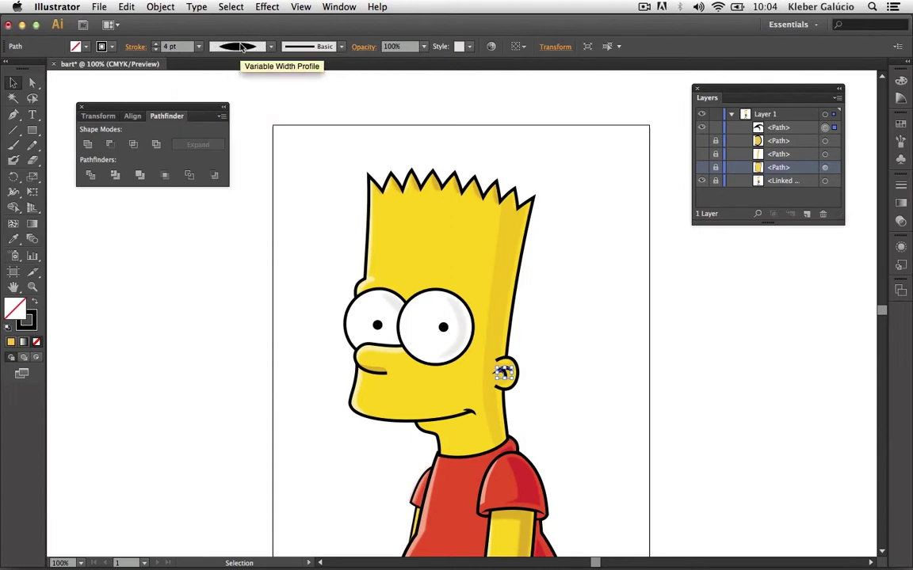
left_click(560, 347)
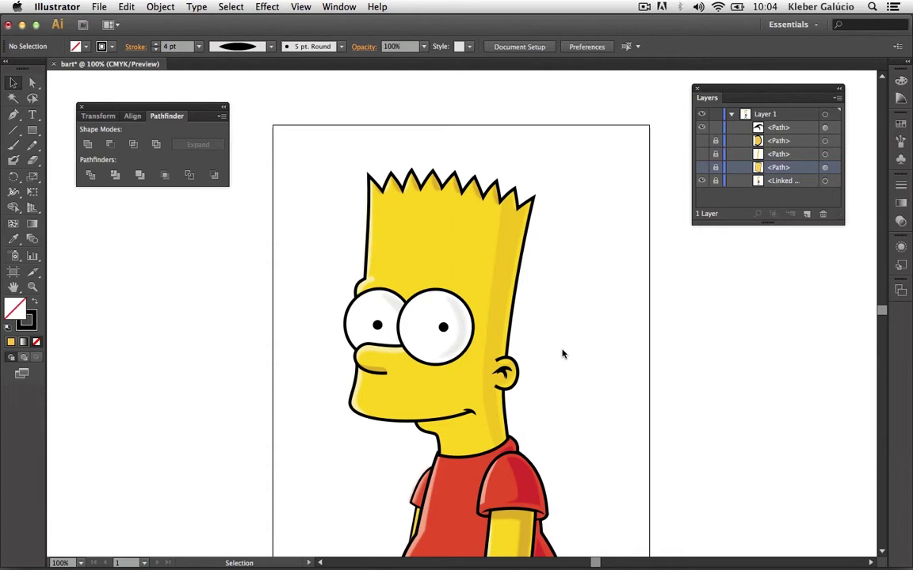
Show the traced head, shading and ear, and lock the inner-ear curve.
left_click(701, 181)
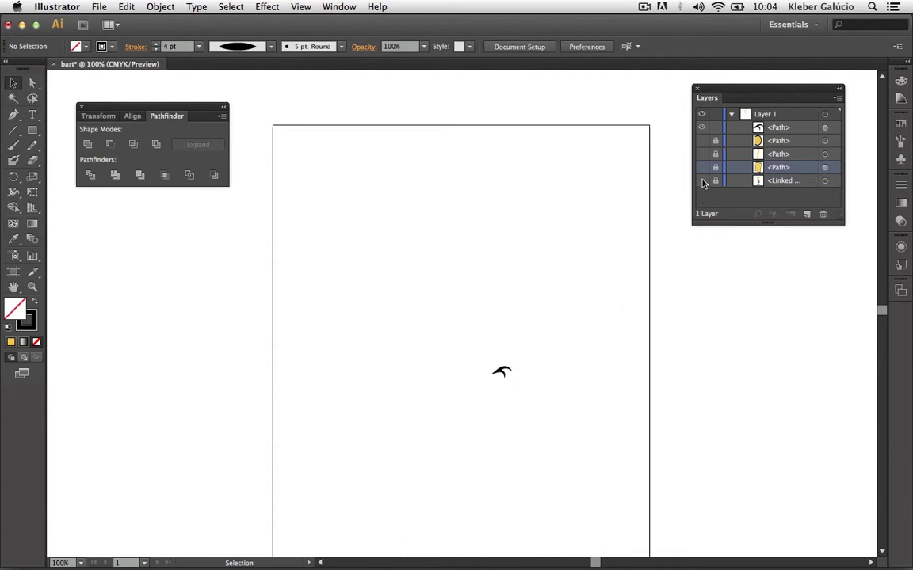
left_click(701, 182)
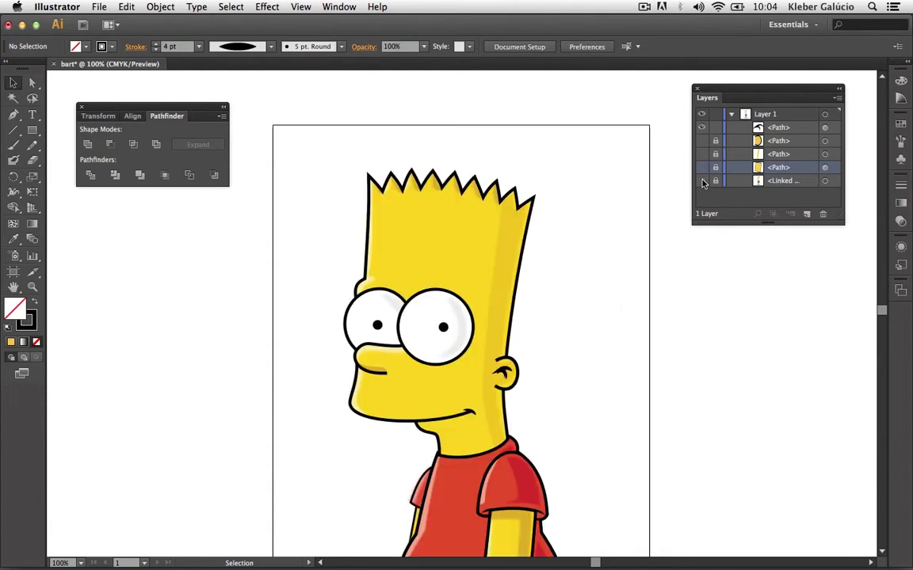
left_click(701, 182)
left_click(701, 167)
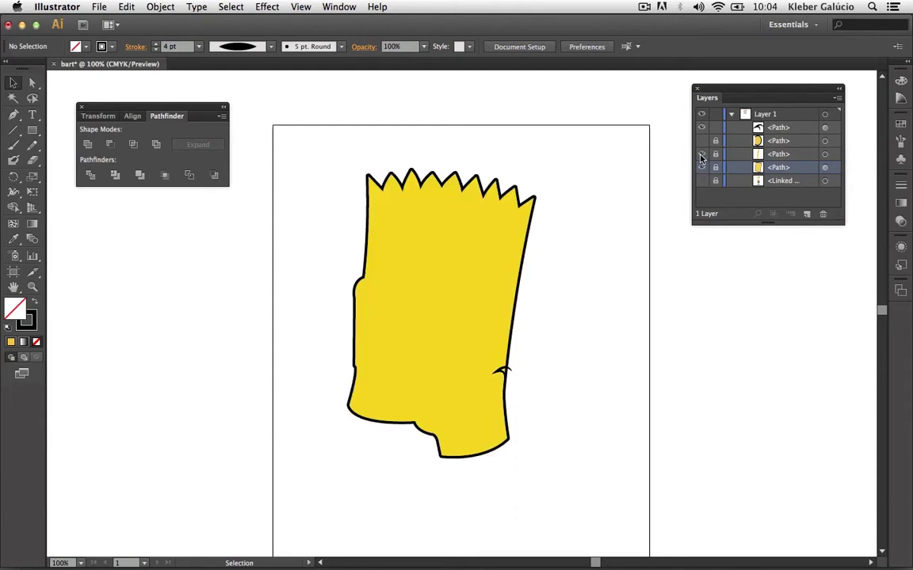
left_click(702, 141)
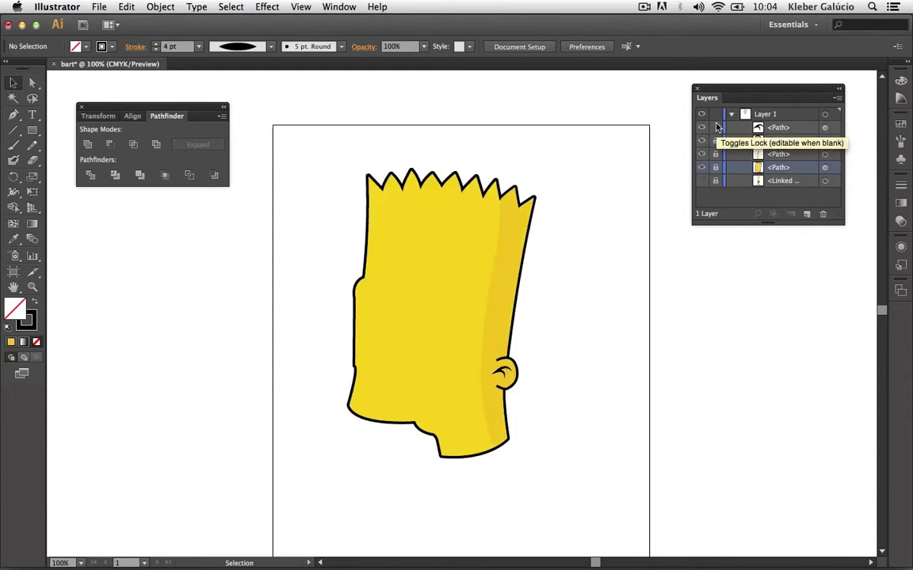
left_click(716, 127)
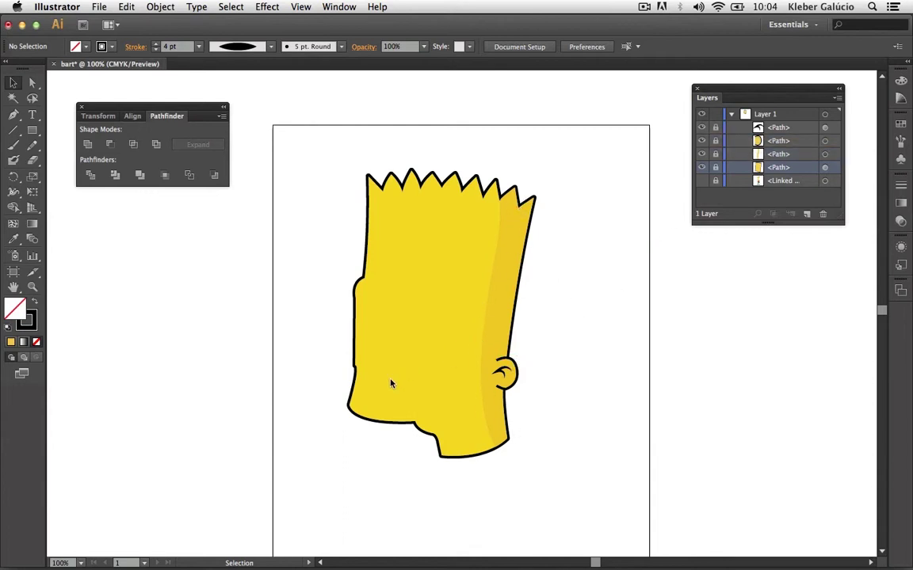
Show the reference drawing and hide all the traced shapes.
left_click(702, 180)
left_click_drag(702, 167, 702, 140)
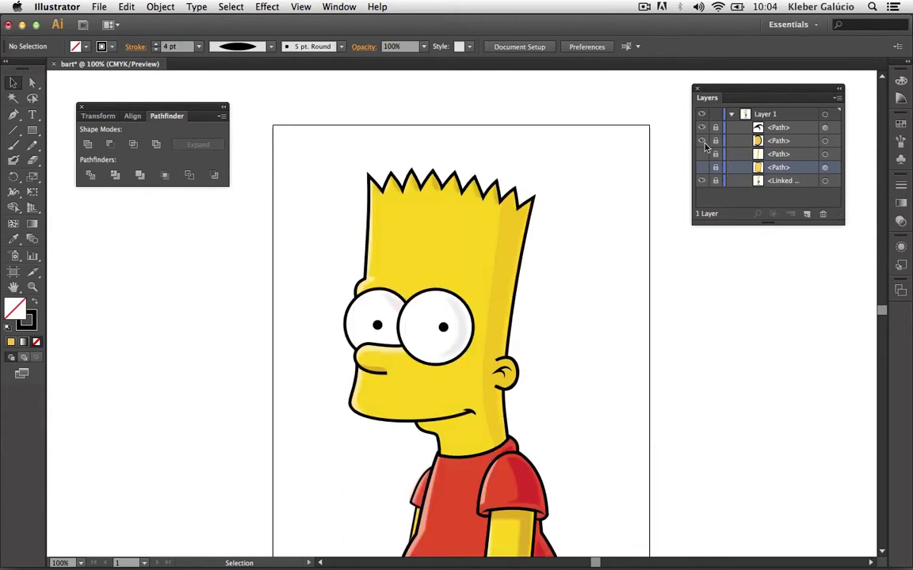
left_click(701, 127)
Draw a circle over Bart's left eye with the Ellipse tool and line it up.
left_click(35, 132)
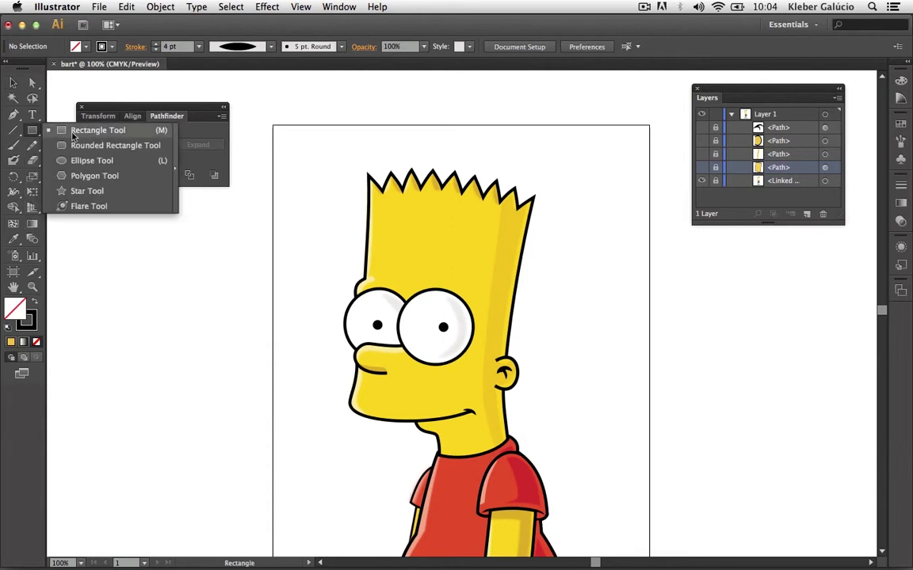
left_click(79, 160)
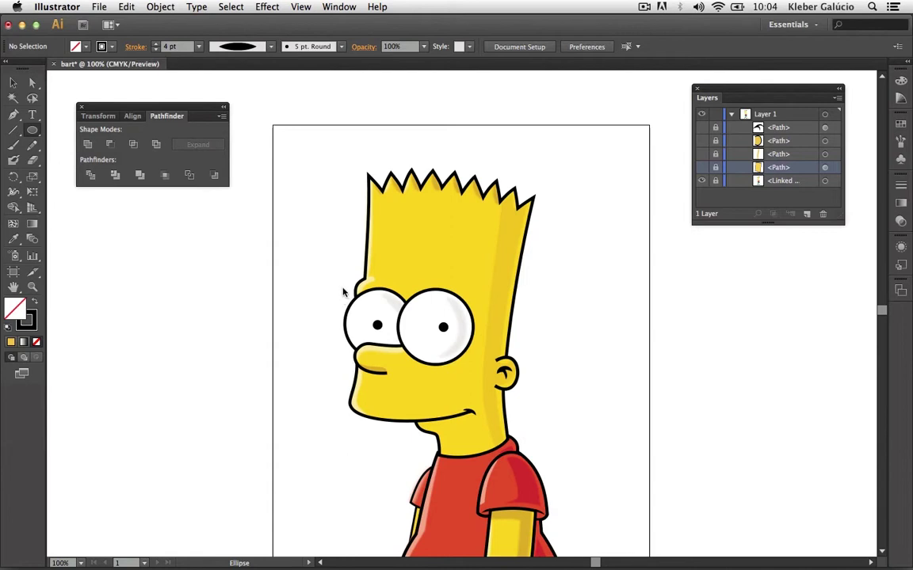
left_click_drag(343, 292, 413, 361)
left_click_drag(413, 360, 412, 360)
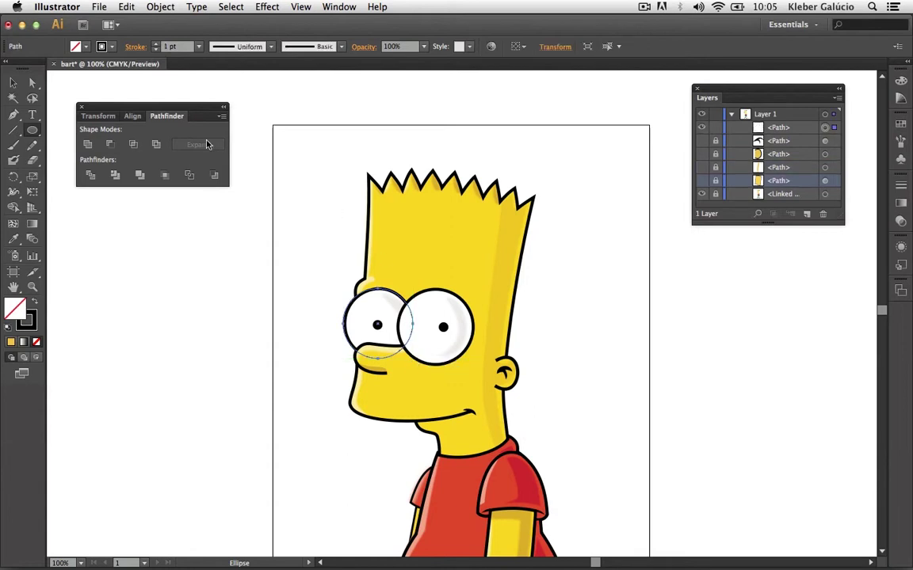
left_click(14, 82)
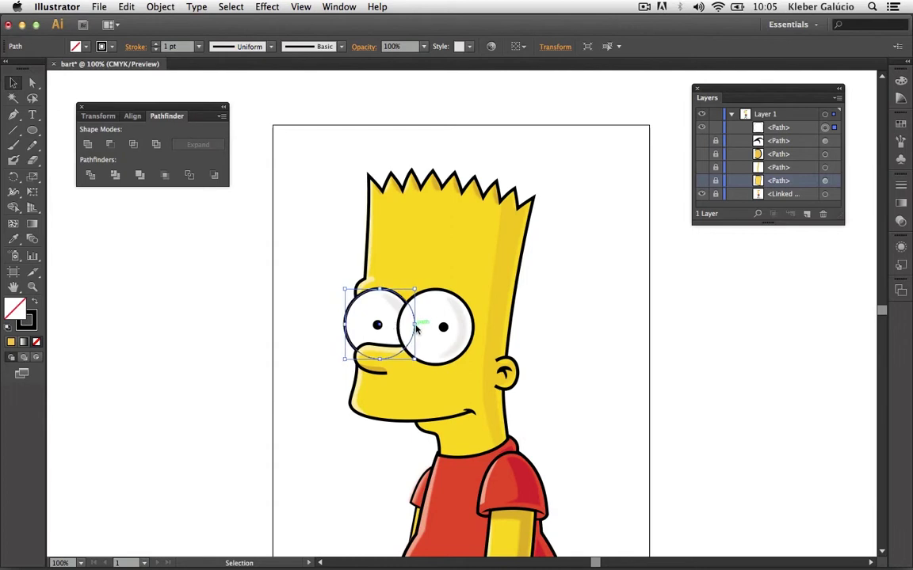
left_click_drag(395, 324, 413, 327)
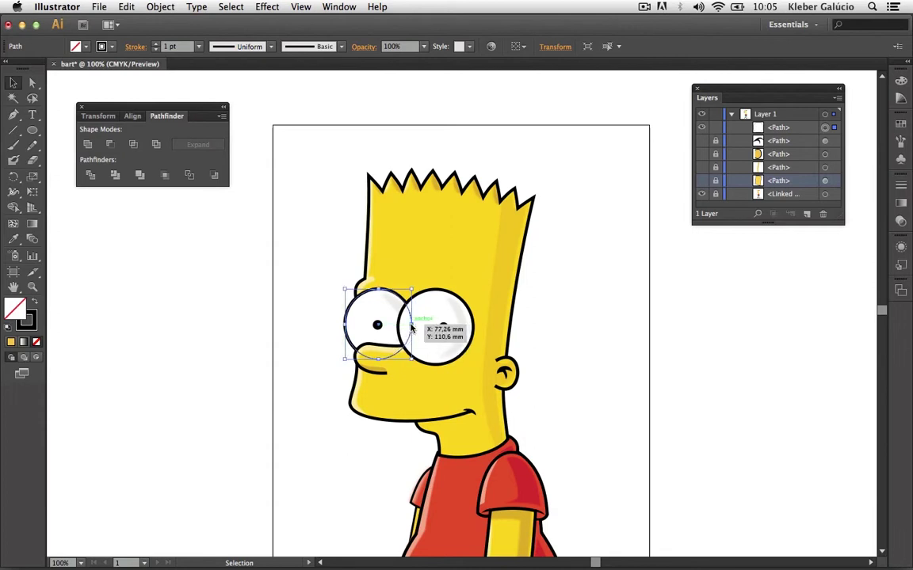
left_click_drag(414, 326, 412, 326)
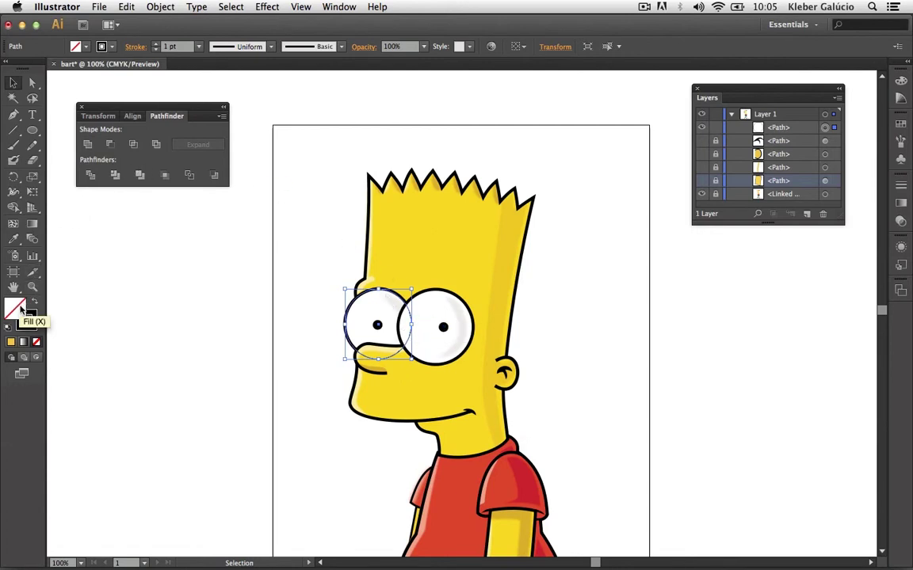
Fill the left eye circle white with a 3 pt outline, then hide and lock it.
left_click(78, 45)
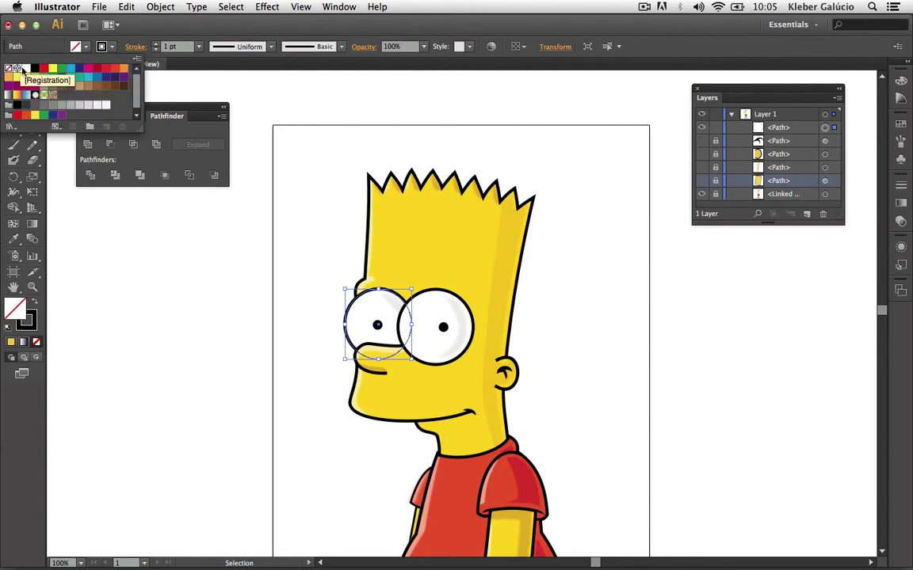
left_click(26, 69)
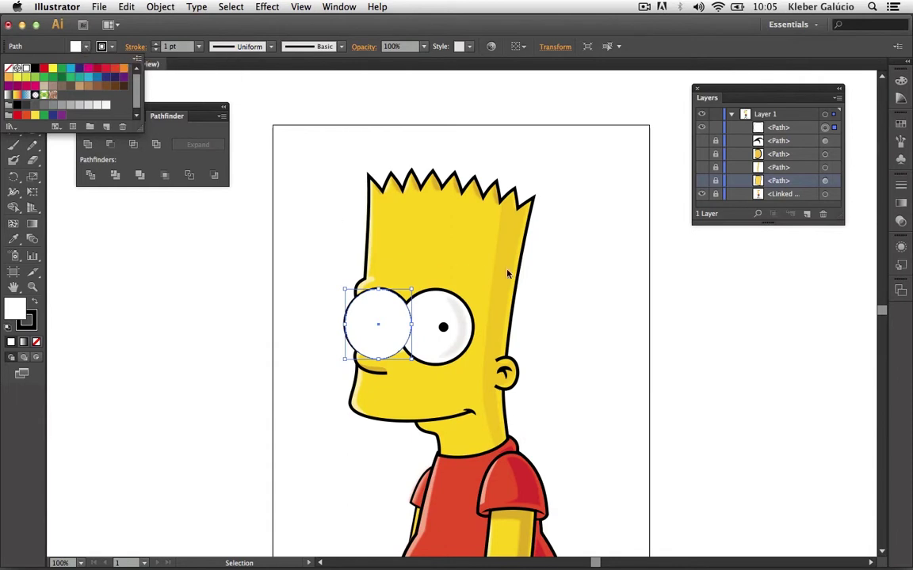
left_click(573, 278)
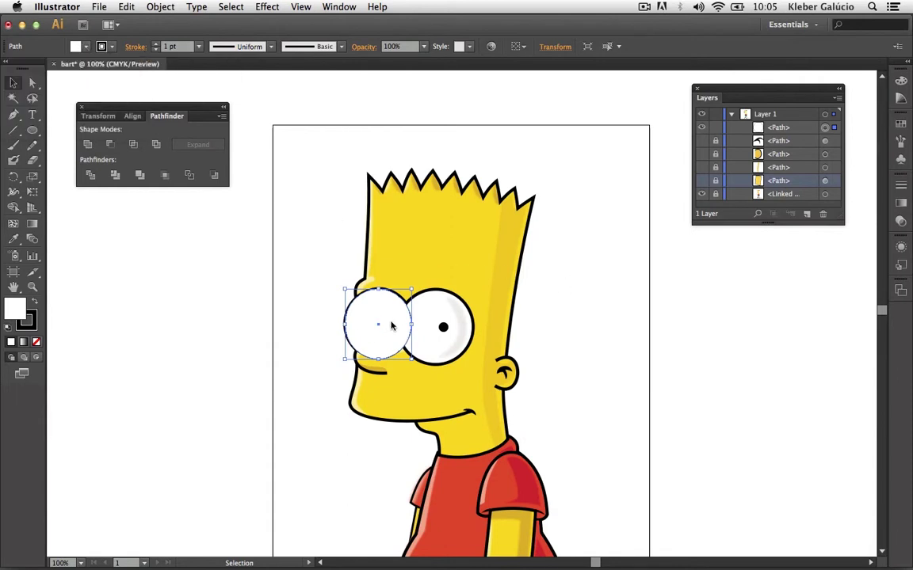
left_click(157, 45)
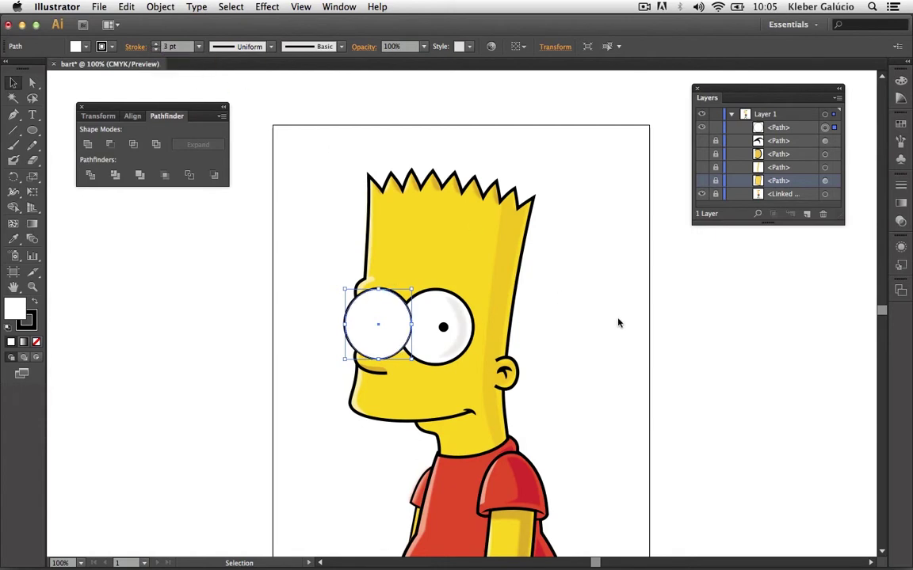
left_click(590, 309)
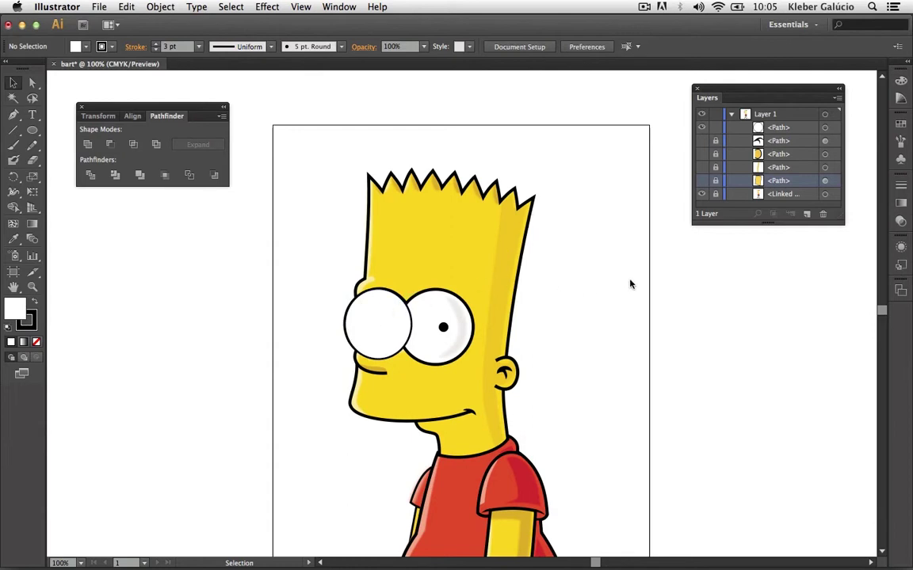
left_click(701, 127)
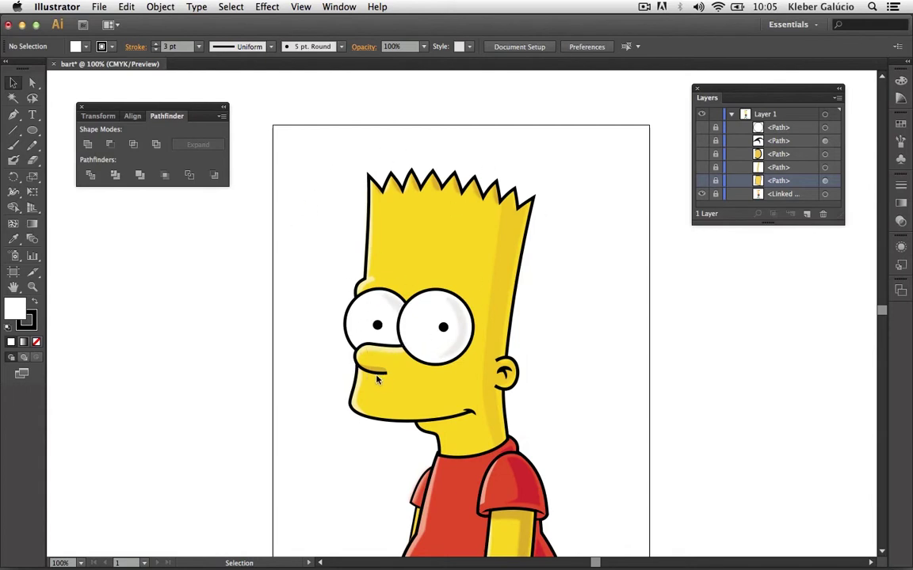
Trace Bart's nose as a closed curved path with the Pen tool.
left_click(13, 113)
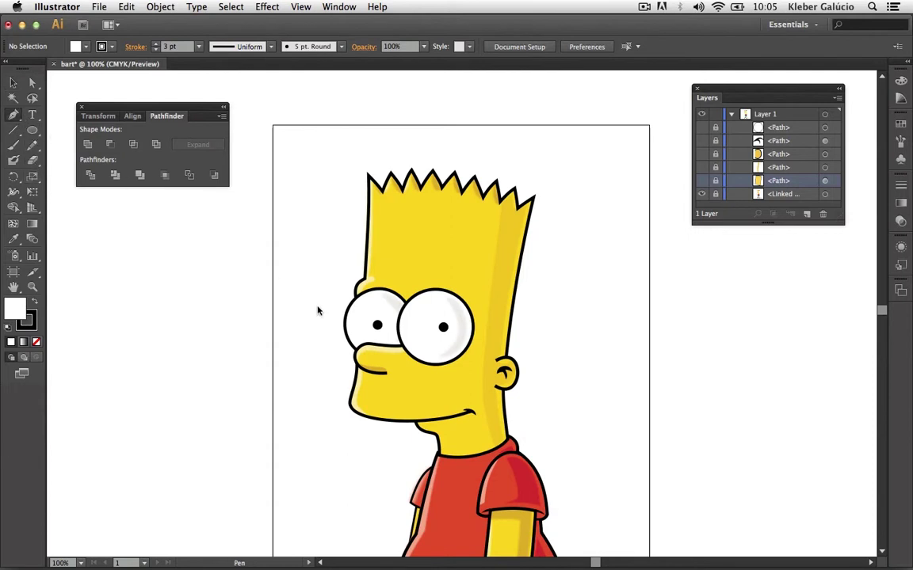
left_click(405, 348)
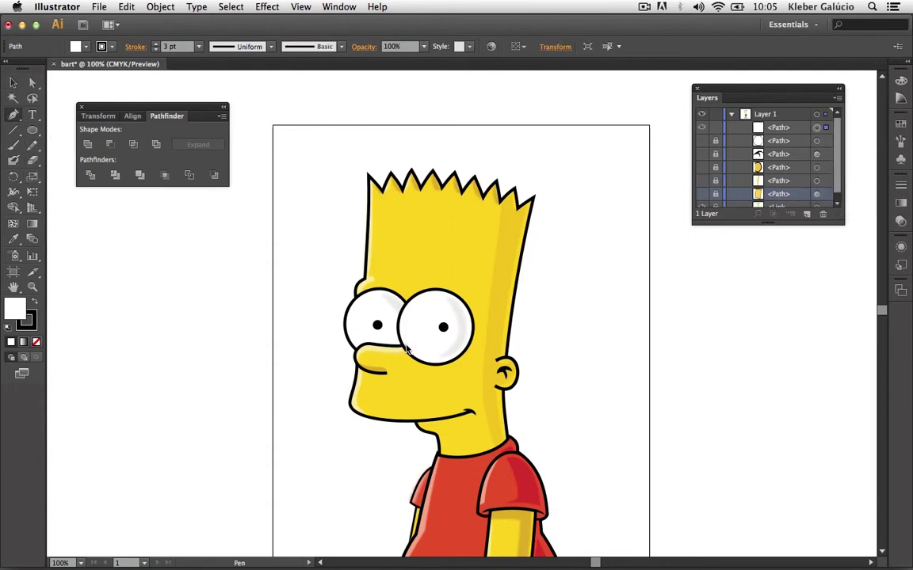
left_click(355, 347)
mouse_move(349, 344)
left_mouse_down()
mouse_move(368, 351)
mouse_move(354, 364)
left_mouse_up()
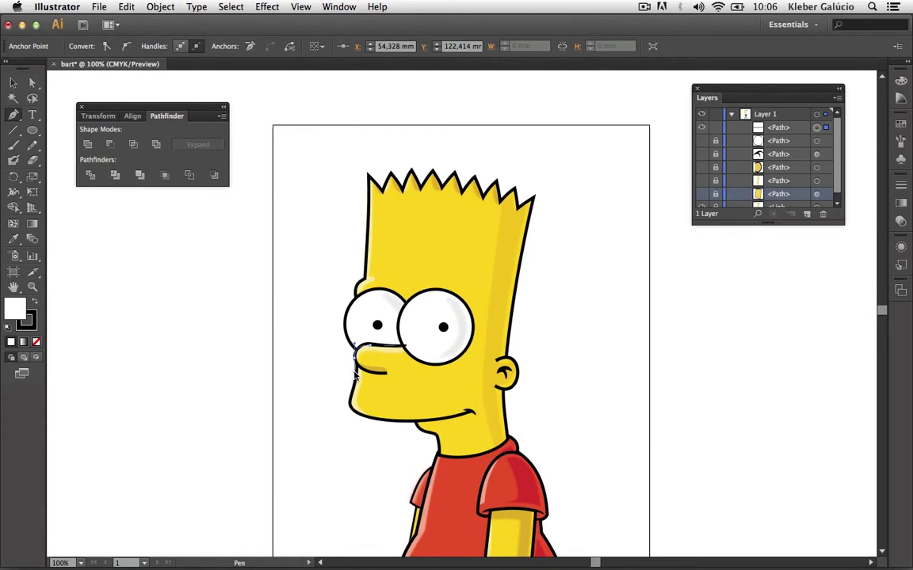
left_click(358, 360)
mouse_move(356, 362)
left_mouse_down()
mouse_move(386, 378)
mouse_move(417, 371)
left_mouse_up()
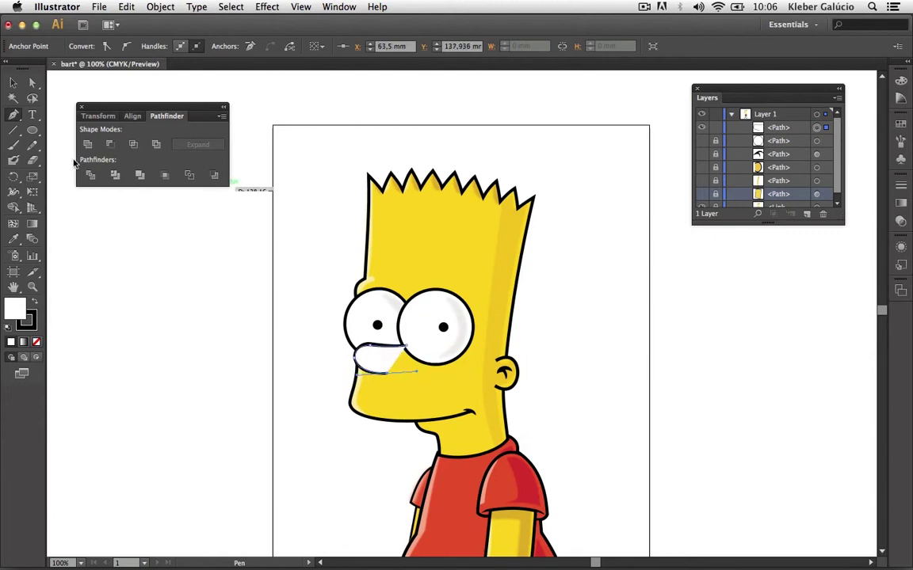
Fill the nose with the sampled face yellow and give it a black outline.
left_click(13, 239)
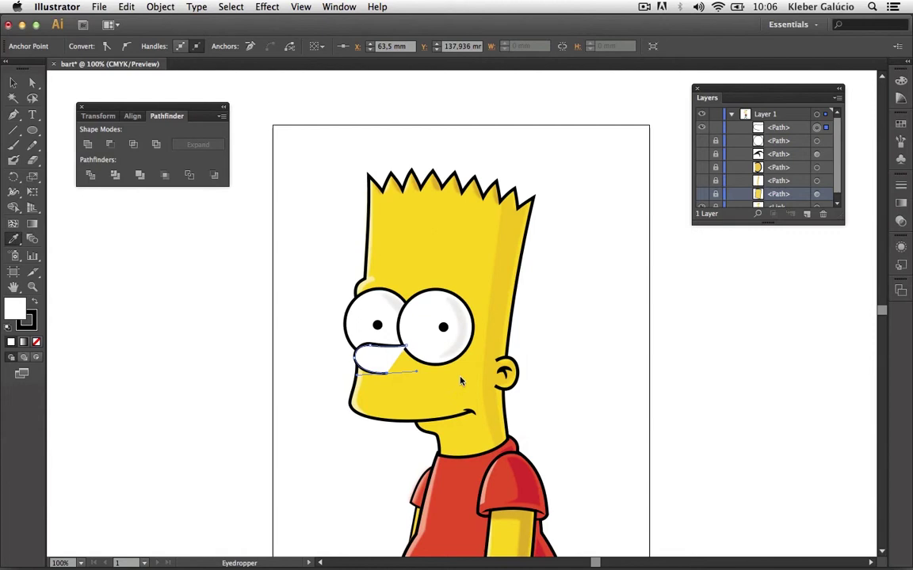
left_click(406, 370)
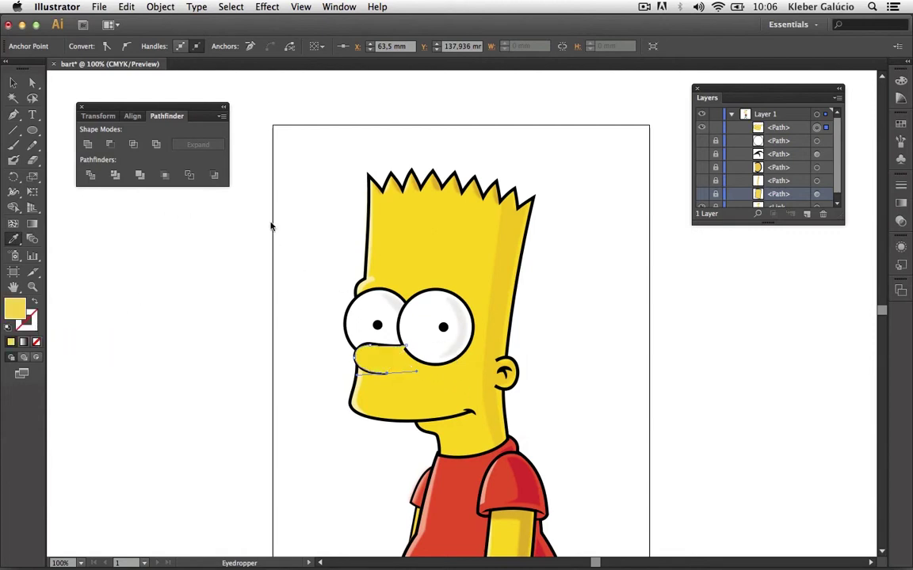
key("v")
left_click(376, 366)
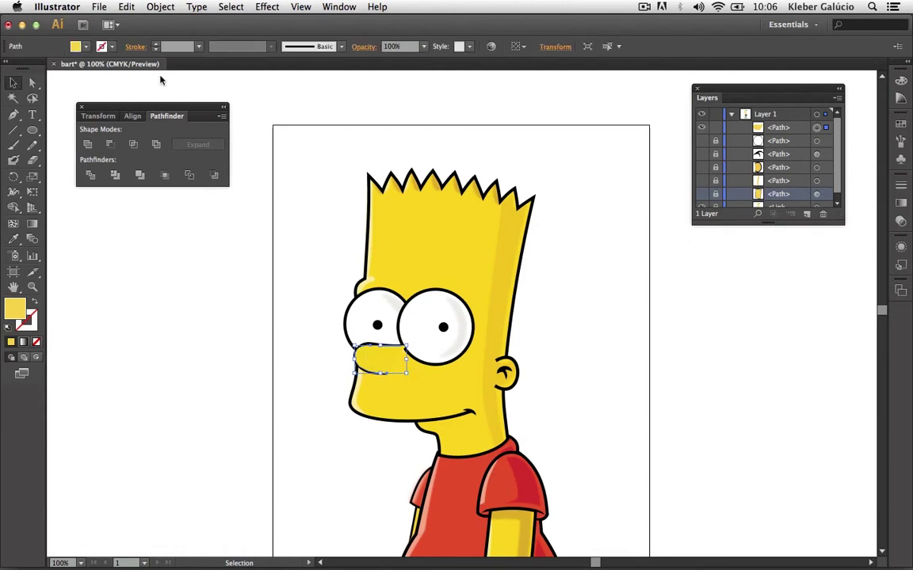
left_click(83, 46)
left_click(33, 70)
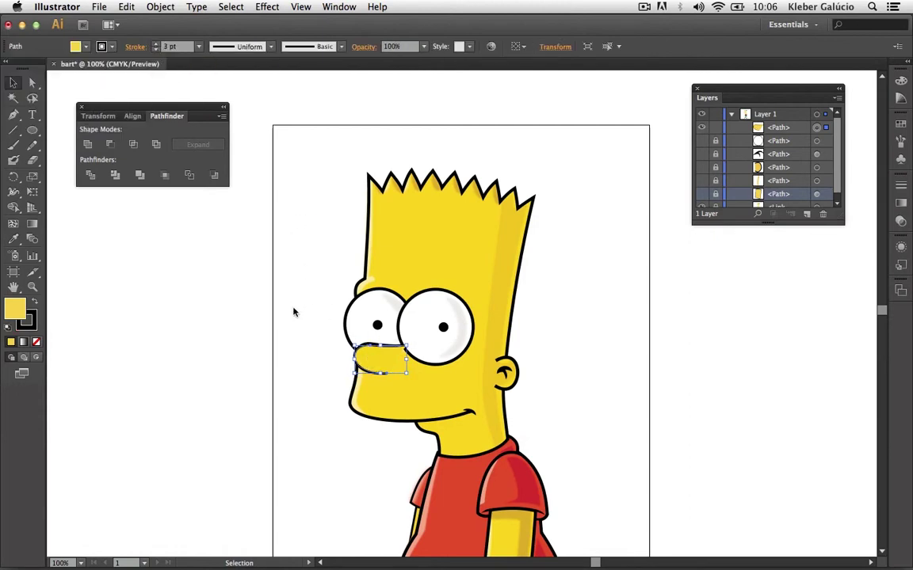
left_click(305, 339)
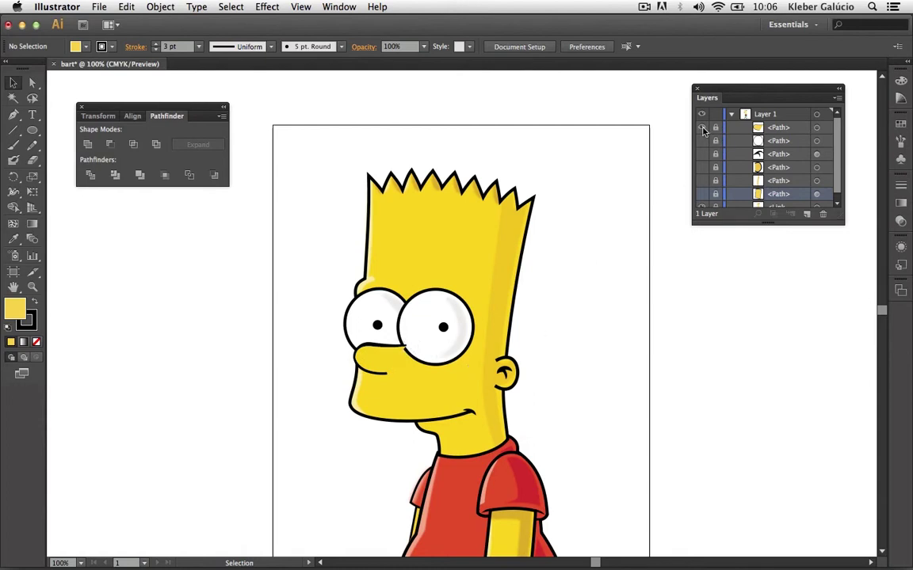
Draw a white circle over Bart's right eye, nudged slightly right.
left_click(32, 130)
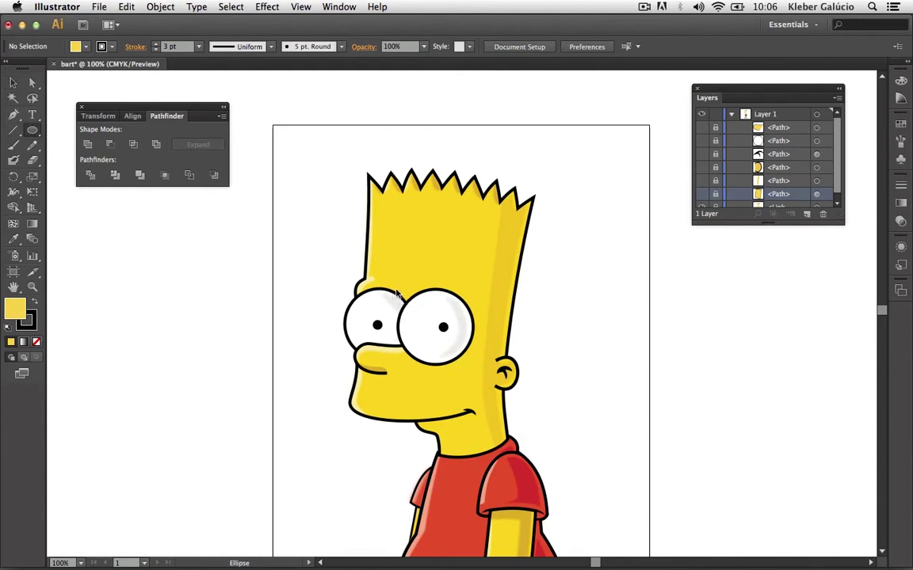
left_click_drag(396, 293, 471, 370)
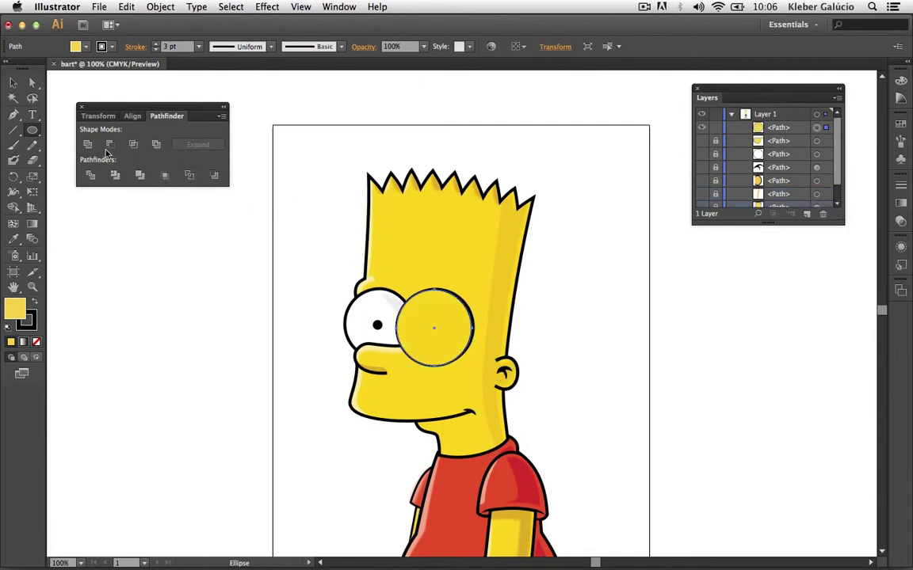
left_click(13, 82)
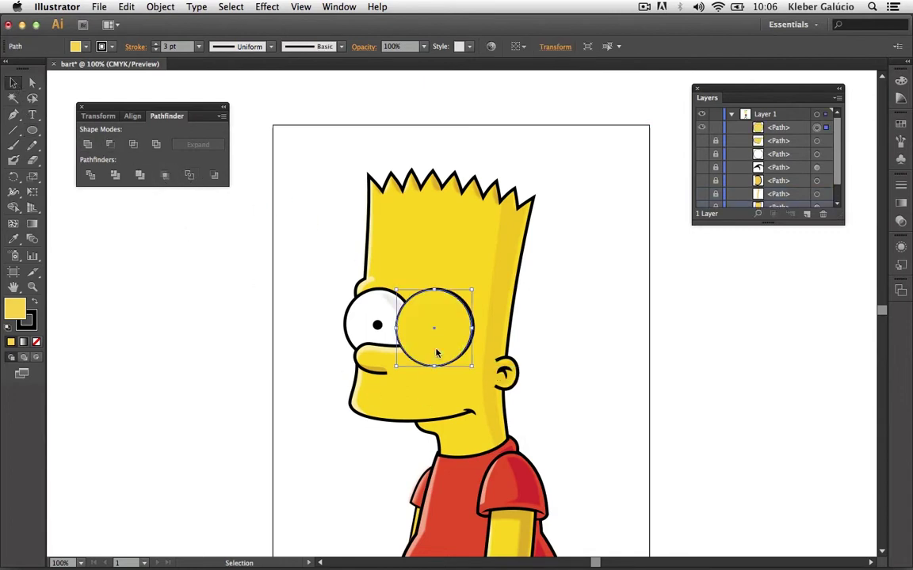
key("Right")
key("Right")
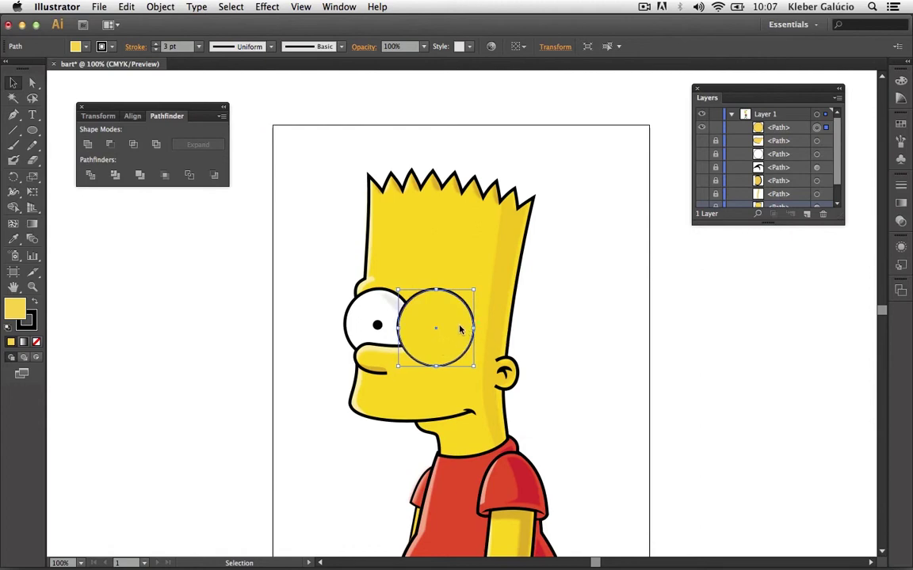
left_click(87, 46)
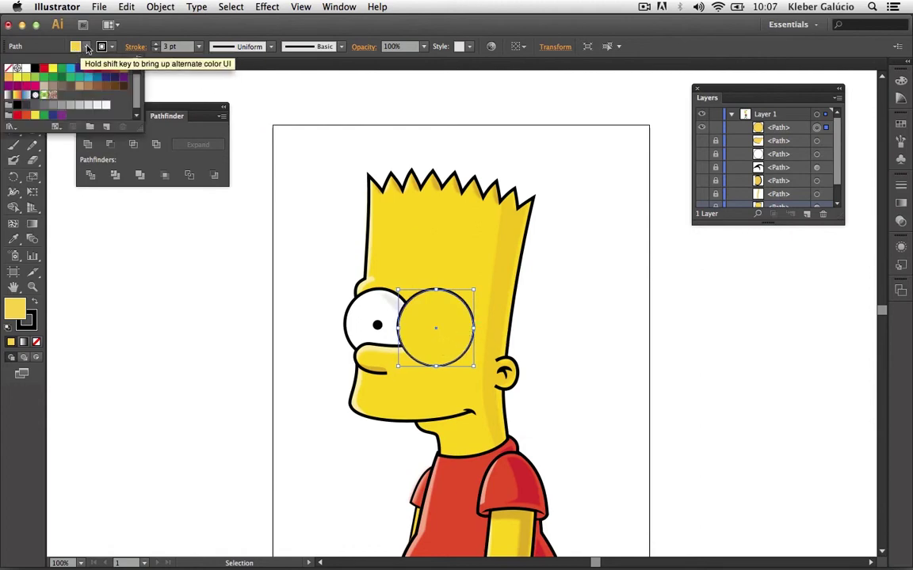
left_click(25, 69)
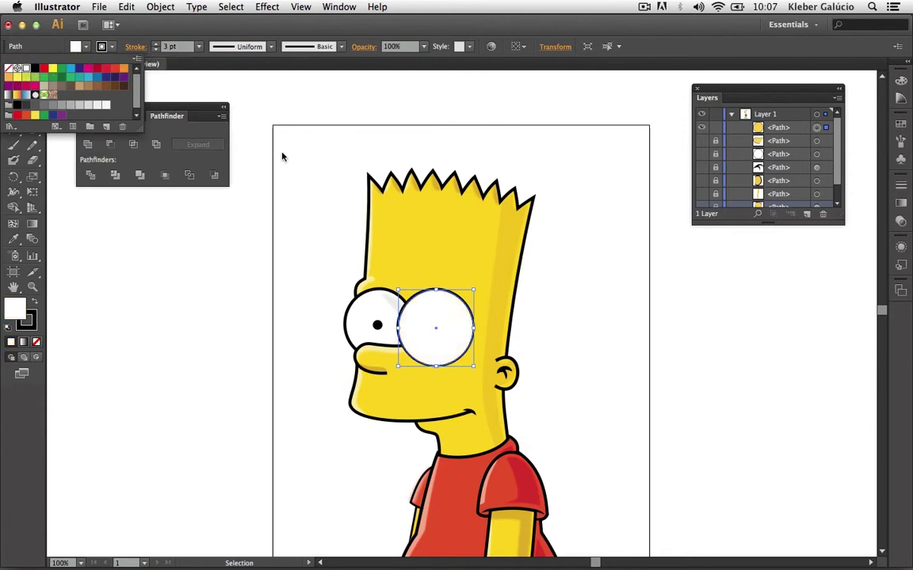
left_click(554, 276)
left_click(564, 314)
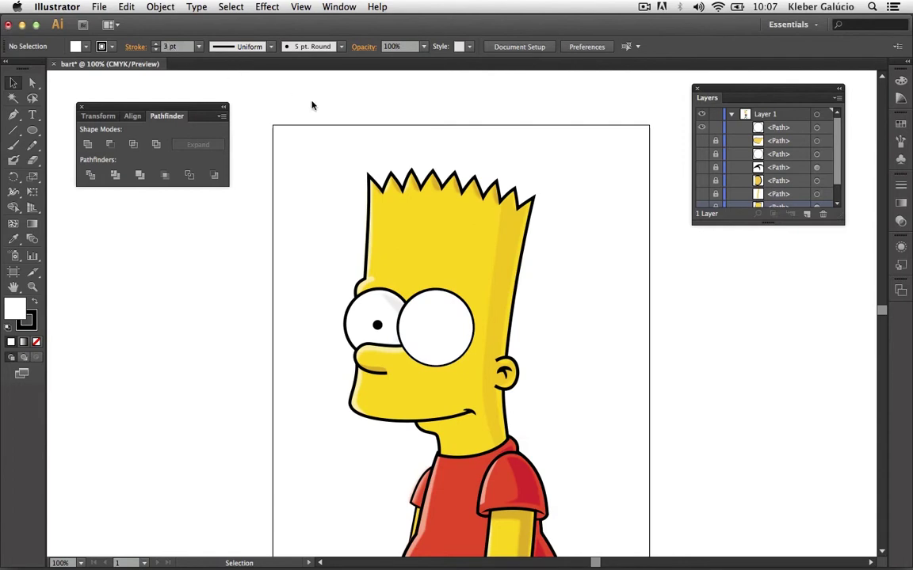
Lock the right eye circle and make the hidden traced shapes visible again.
left_click(712, 128)
left_click_drag(701, 140, 705, 172)
left_click(701, 180)
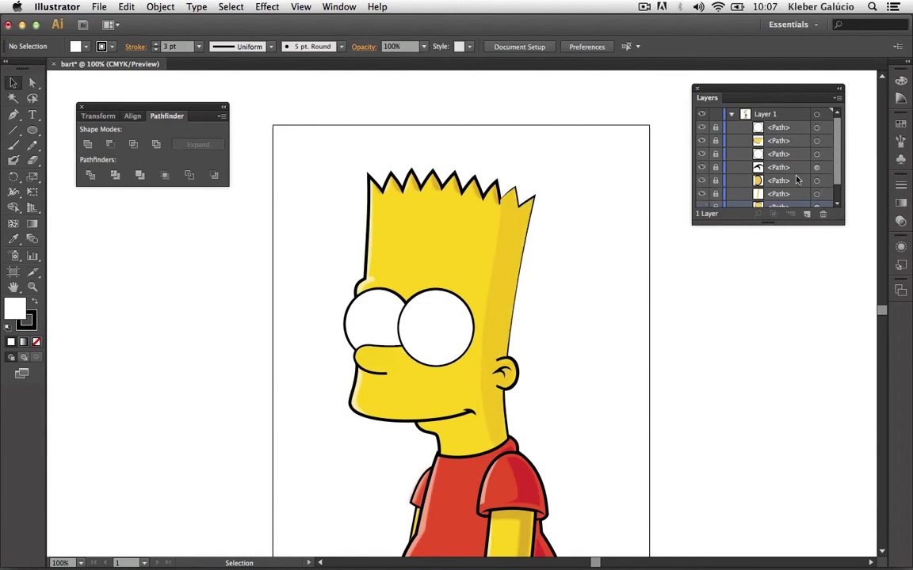
Hide the Bart reference image and switch to Direct Selection on the head outline.
scroll(840, 162, "down", 2)
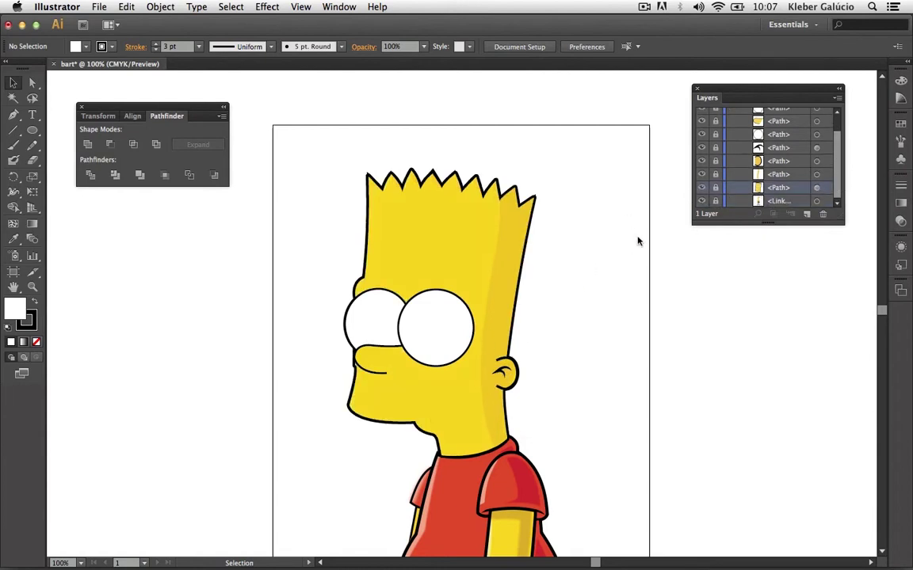
left_click(701, 201)
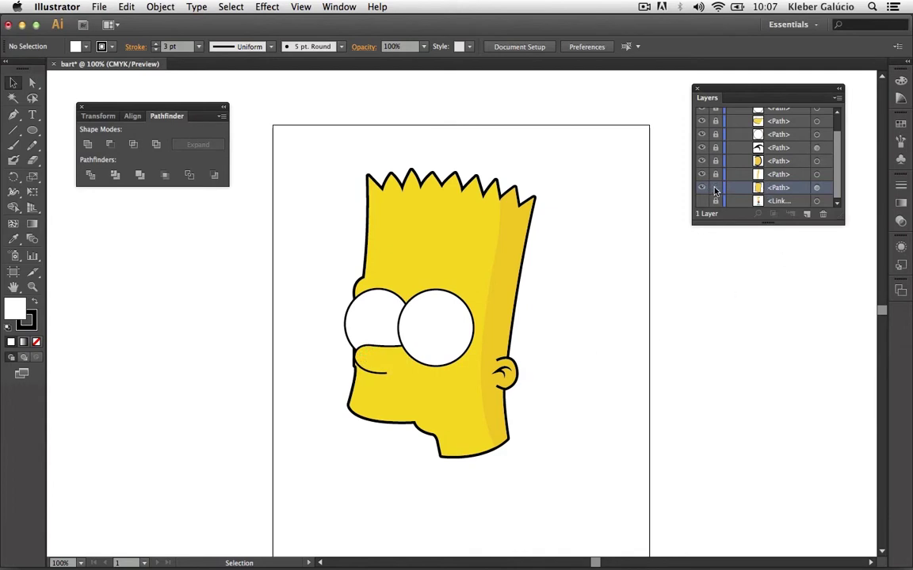
left_click(816, 187)
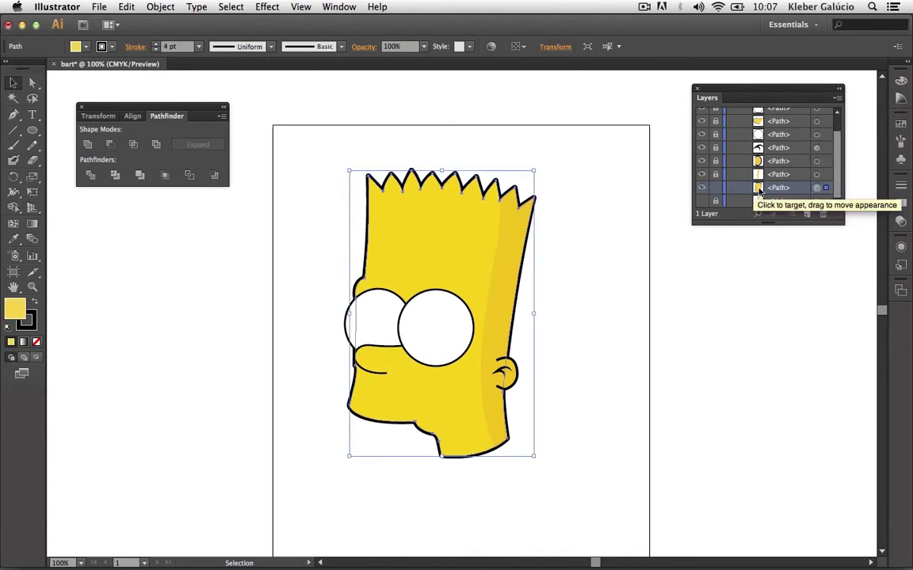
left_click(32, 82)
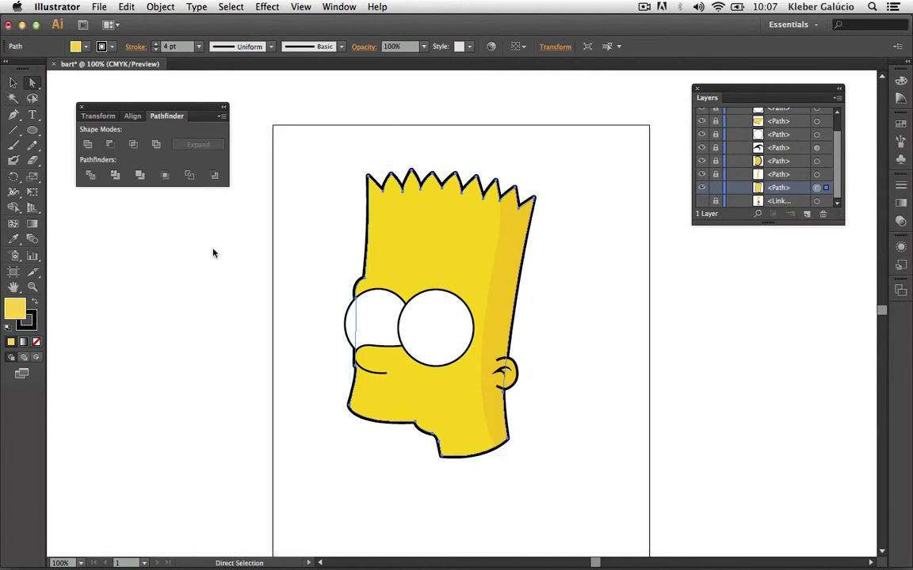
left_click(332, 376)
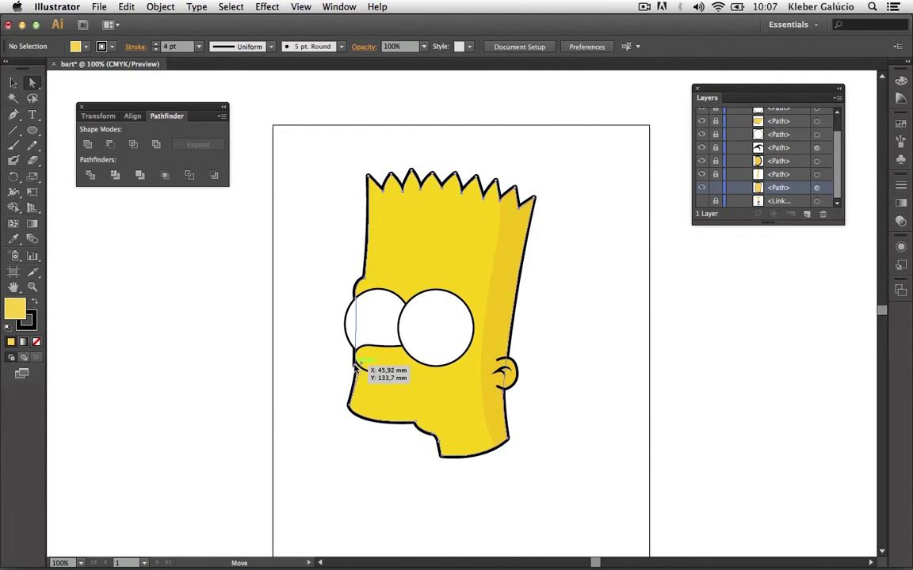
Convert the outline anchor near the mouth to a sharp corner and nudge it into place.
left_click(354, 366)
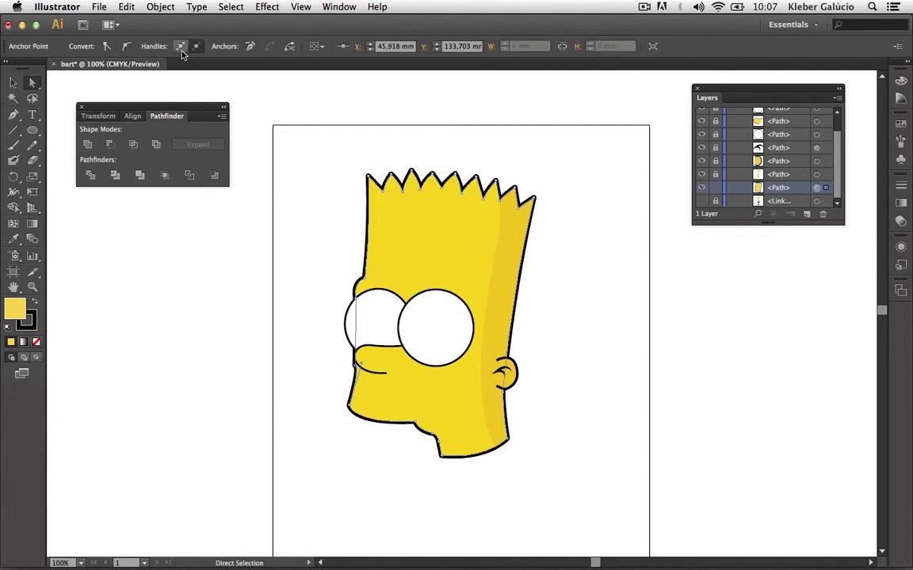
left_click(125, 47)
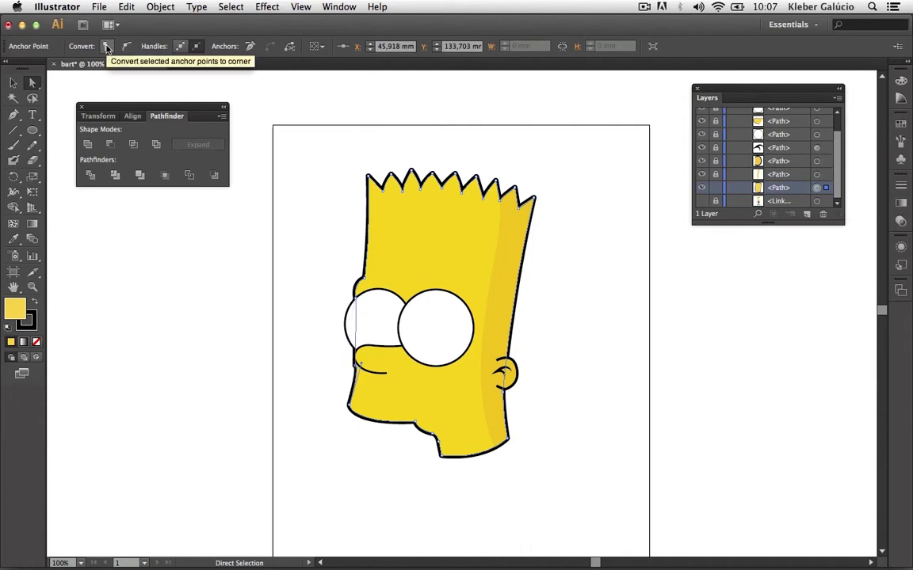
left_click(107, 46)
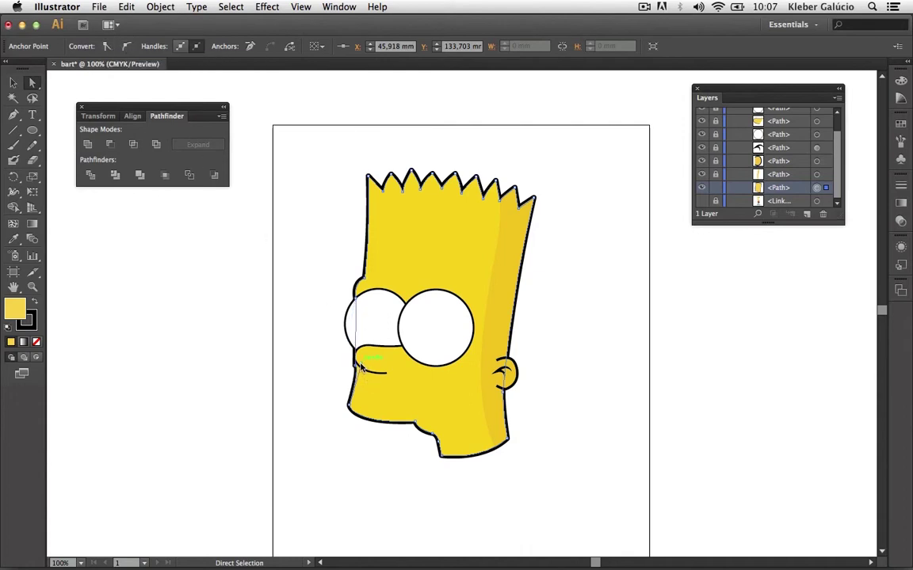
left_click_drag(358, 367, 354, 374)
left_click_drag(354, 374, 359, 380)
left_click(546, 328)
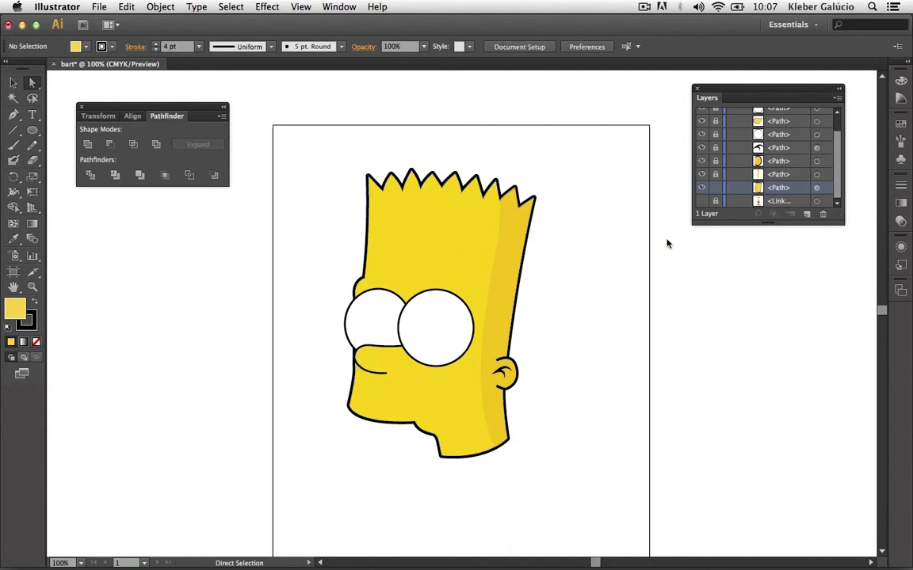
Toggle the reference image and outline path on and off to compare the tracing.
left_click(701, 201)
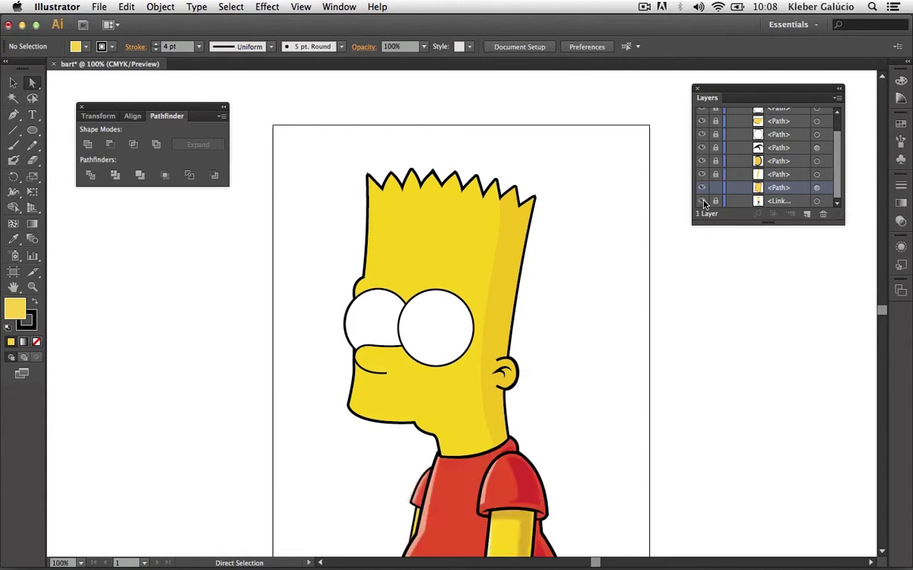
left_click(701, 201)
left_click(701, 201)
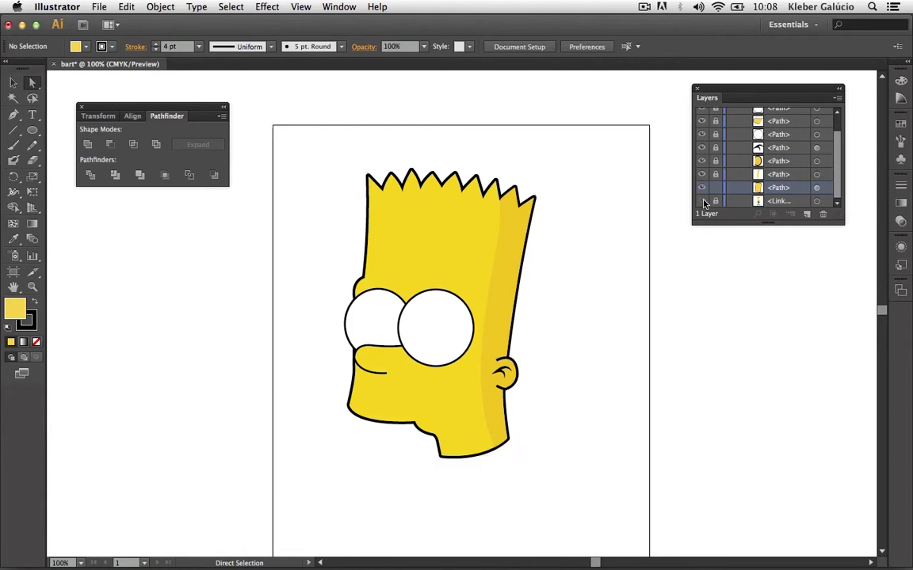
left_click(701, 201)
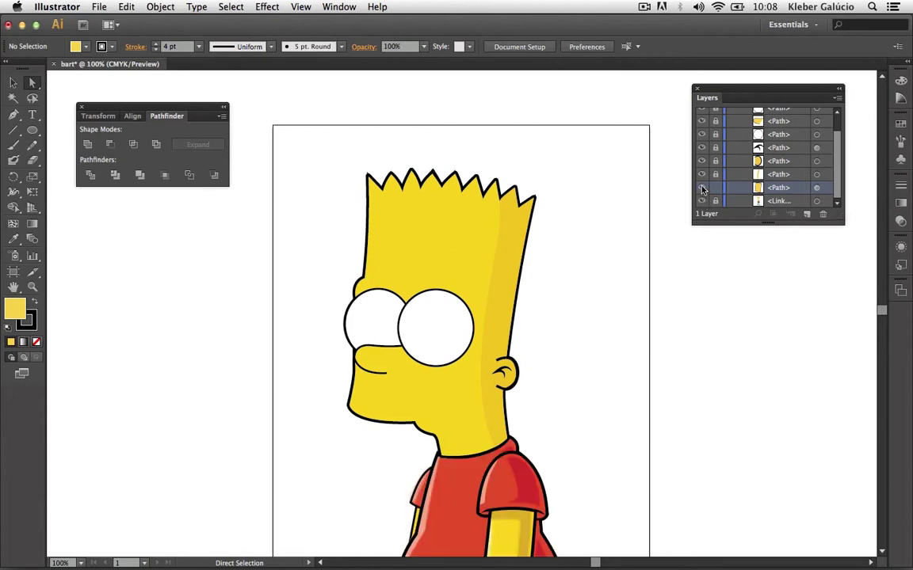
left_click(701, 187)
left_click(701, 187)
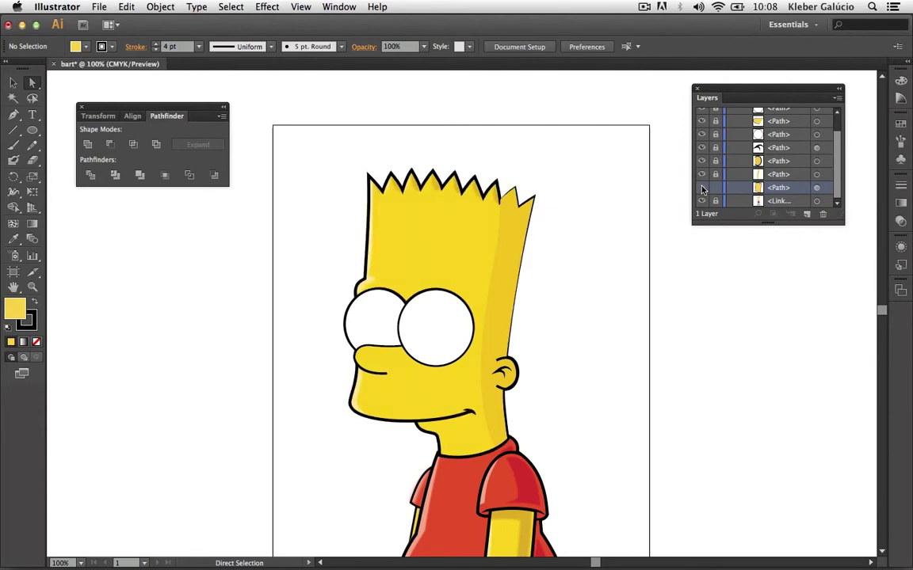
left_click(701, 188)
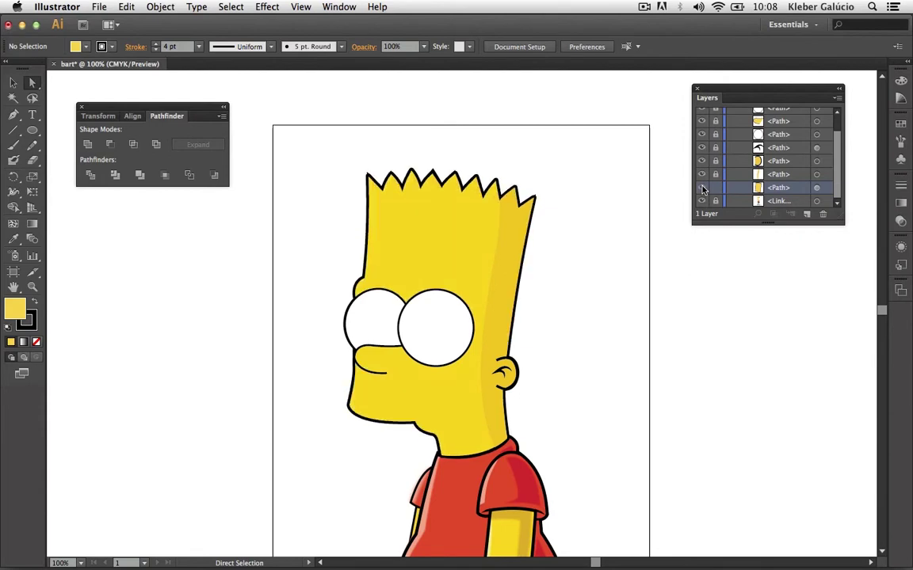
left_click(701, 188)
left_click(701, 187)
left_click(701, 188)
Scale the muzzle curve down to match the reference and turn off Smart Guides.
left_click(386, 366)
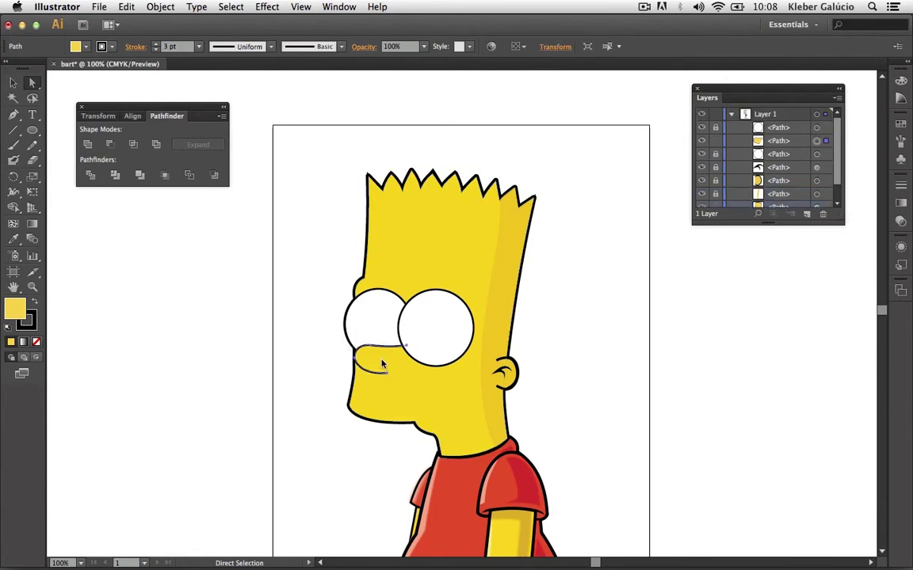
left_click(13, 80)
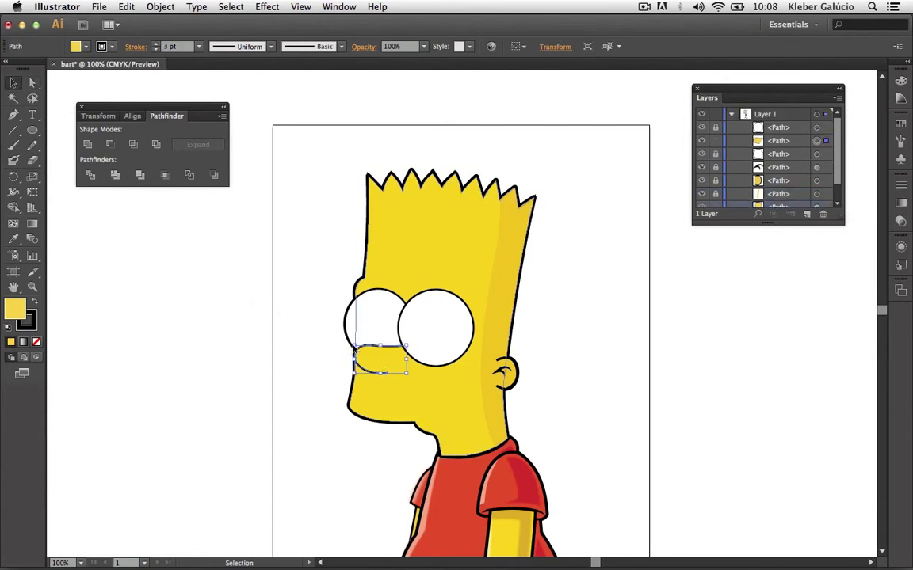
left_click_drag(354, 349, 345, 347)
left_click(294, 6)
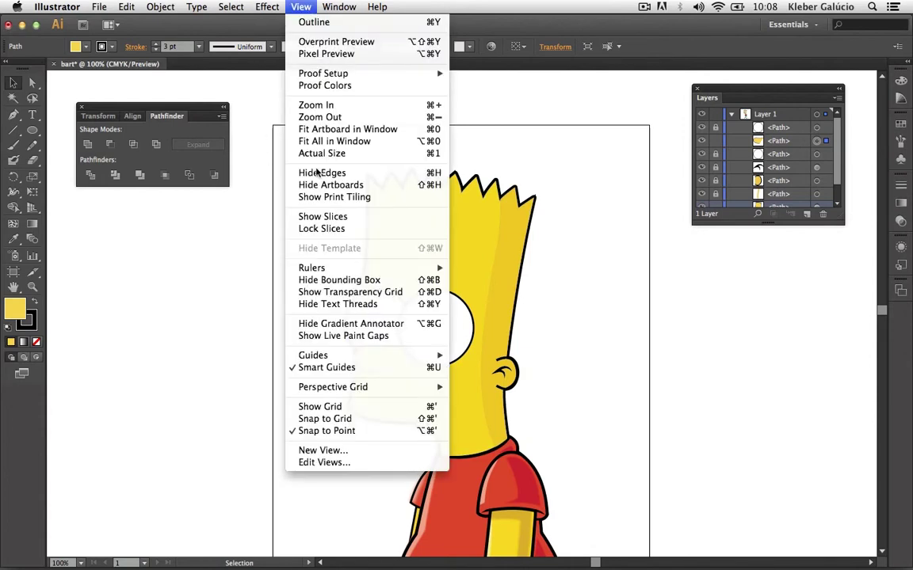
left_click(325, 367)
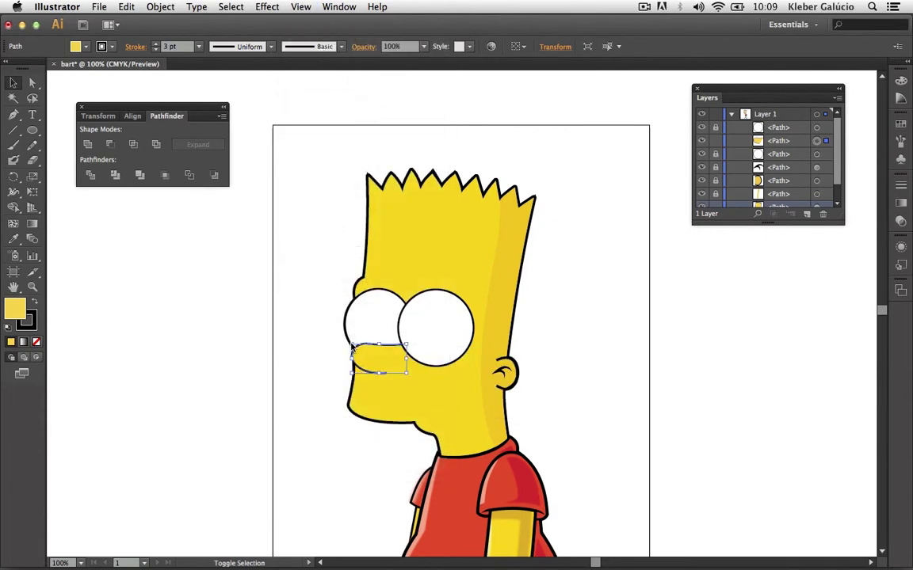
left_click(565, 327)
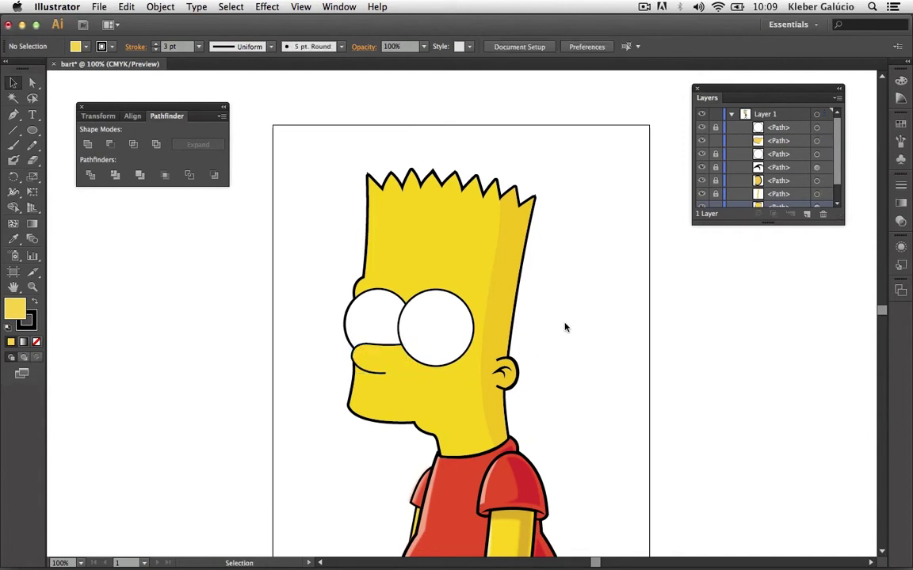
Set the muzzle line's stroke weight to 4 pt.
left_click(378, 357)
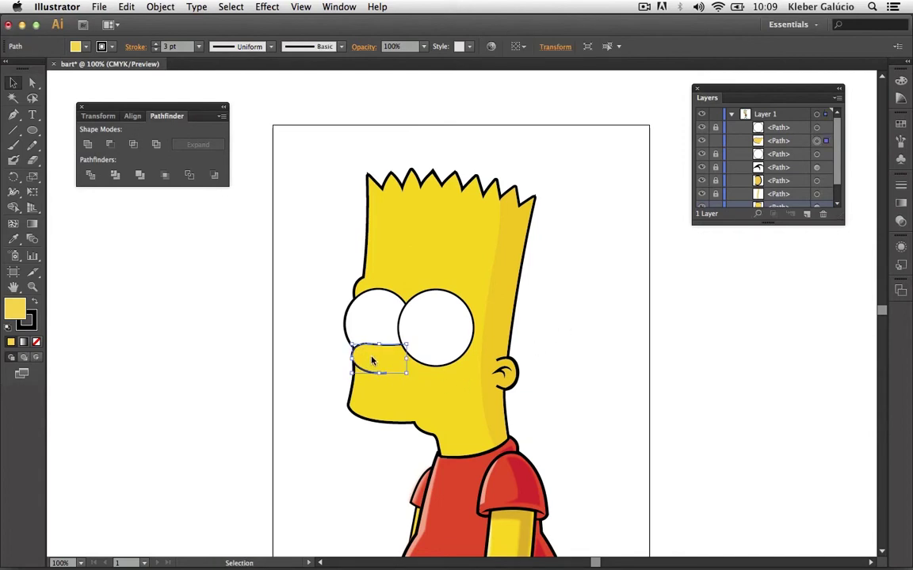
left_click(156, 44)
left_click(571, 281)
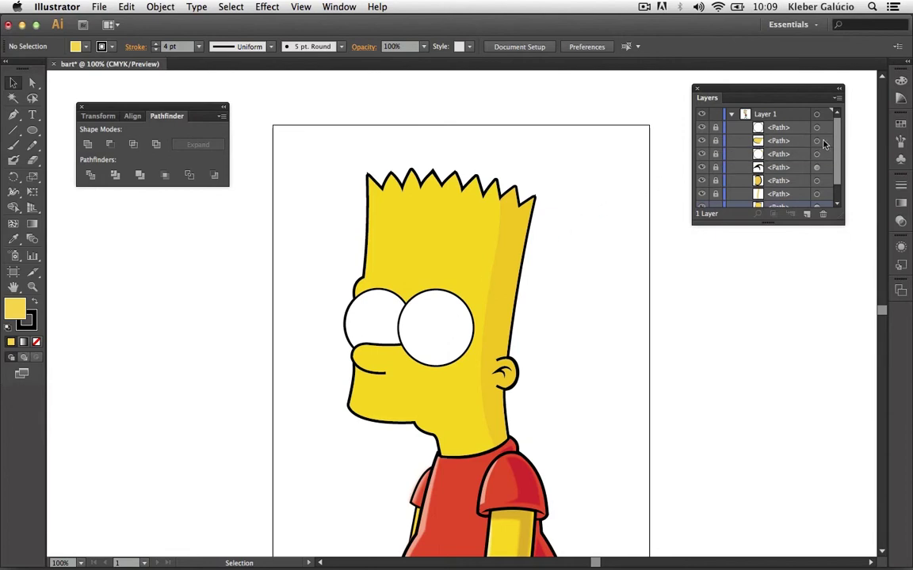
Compare against the body reference, then unhide the smile, face shading and left pupil paths.
scroll(838, 141, "down", 2)
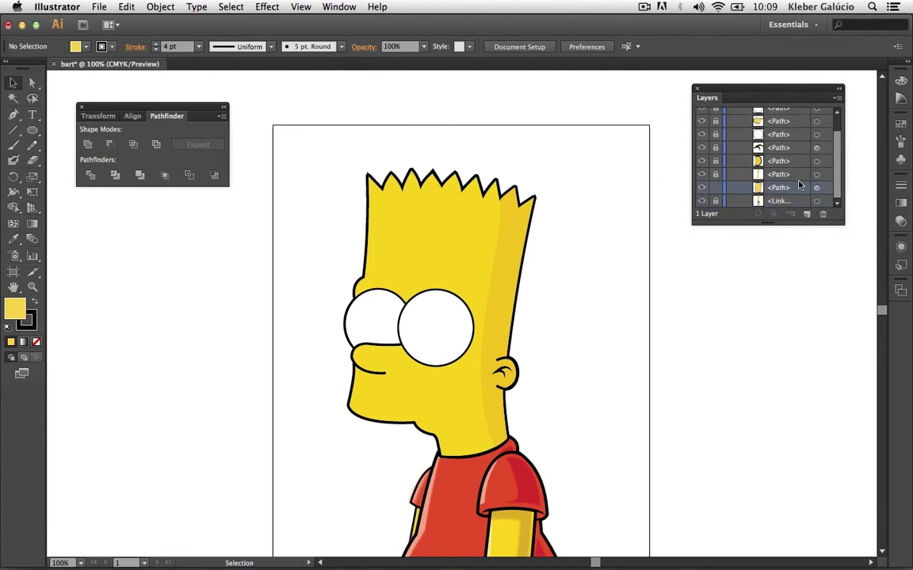
left_click(701, 201)
left_click(701, 202)
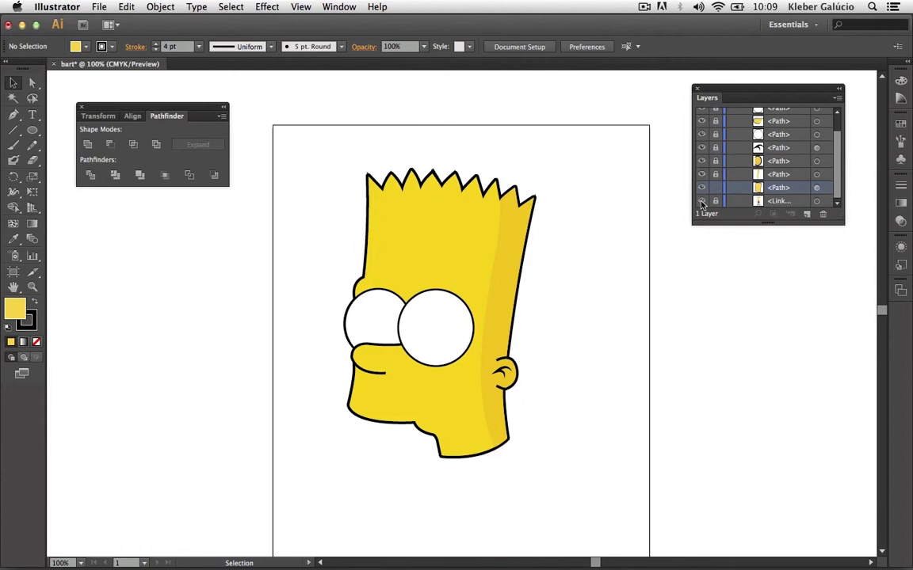
left_click(701, 202)
left_click(701, 201)
left_click(701, 201)
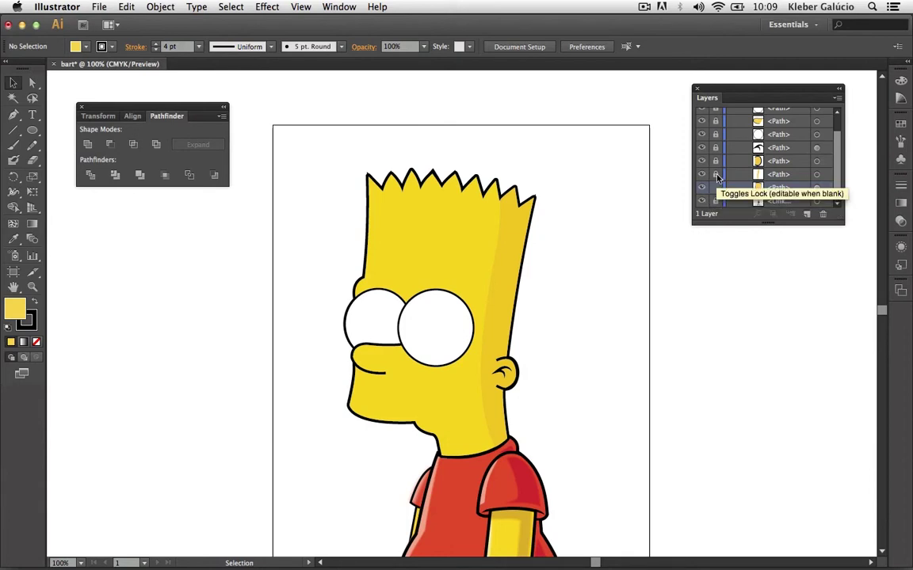
left_click_drag(701, 188, 704, 139)
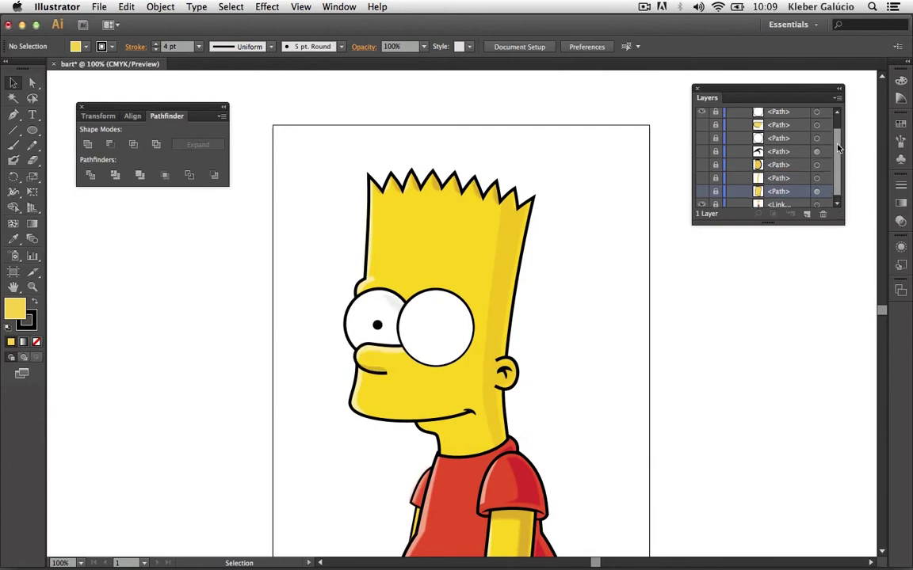
scroll(753, 129, "up", 5)
left_click(701, 128)
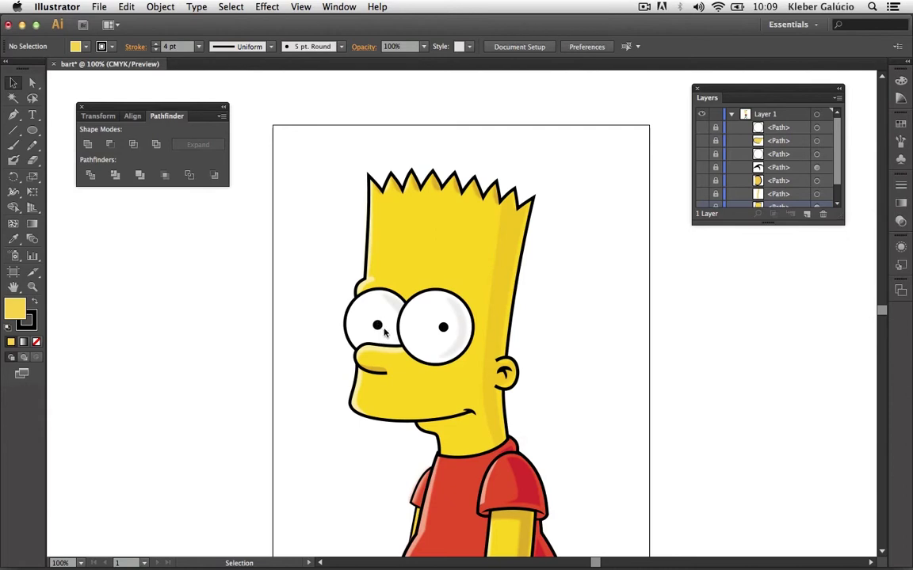
Draw a small black-filled, unstroked ellipse as the left pupil.
left_click(31, 130)
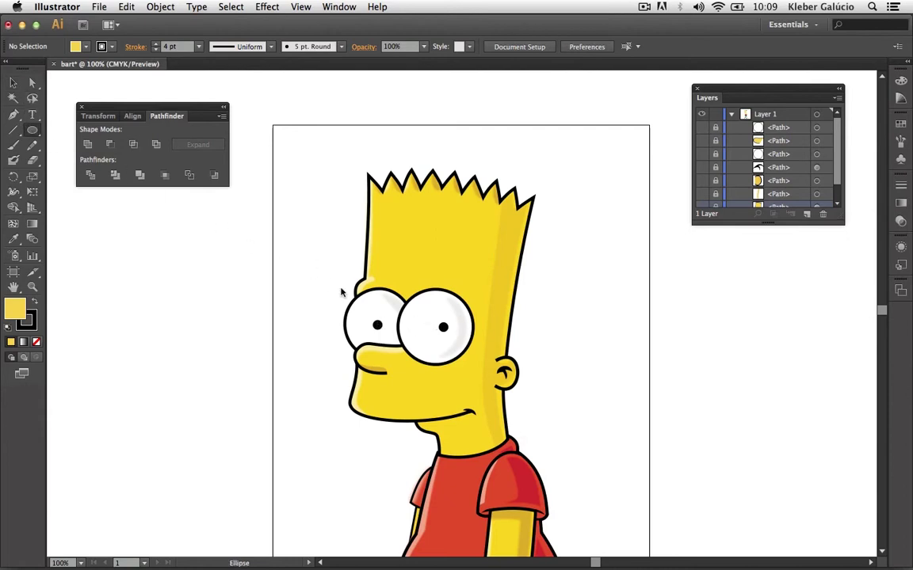
left_click(377, 324)
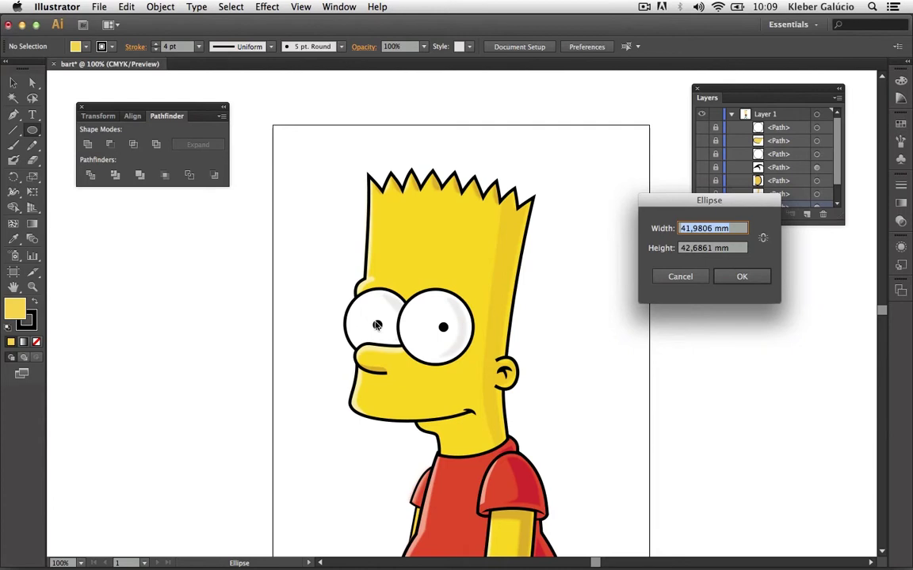
left_click(679, 277)
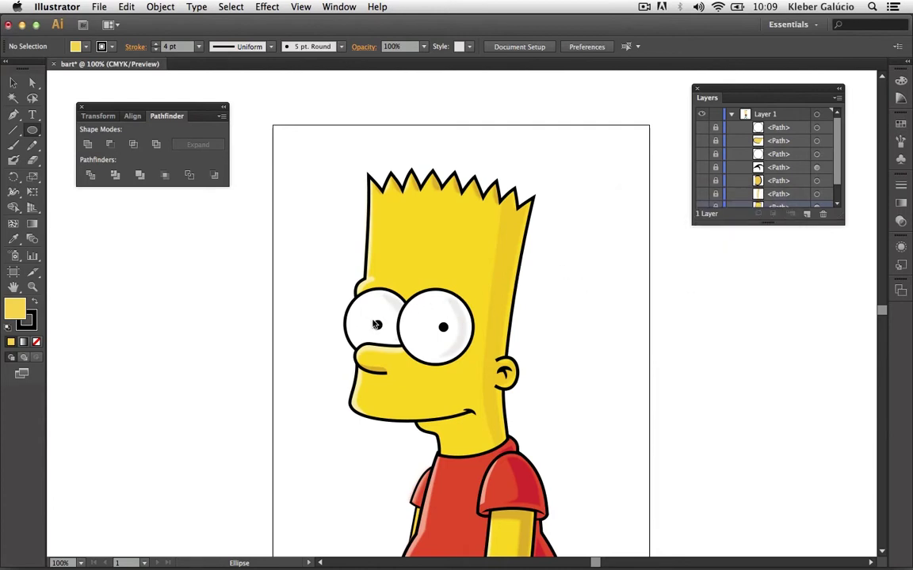
left_click_drag(374, 323, 383, 334)
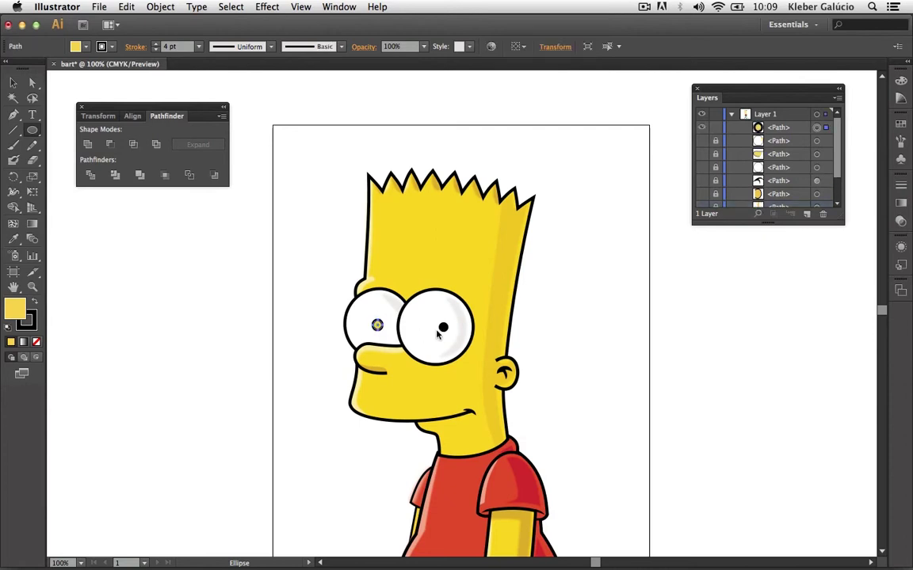
left_click(111, 46)
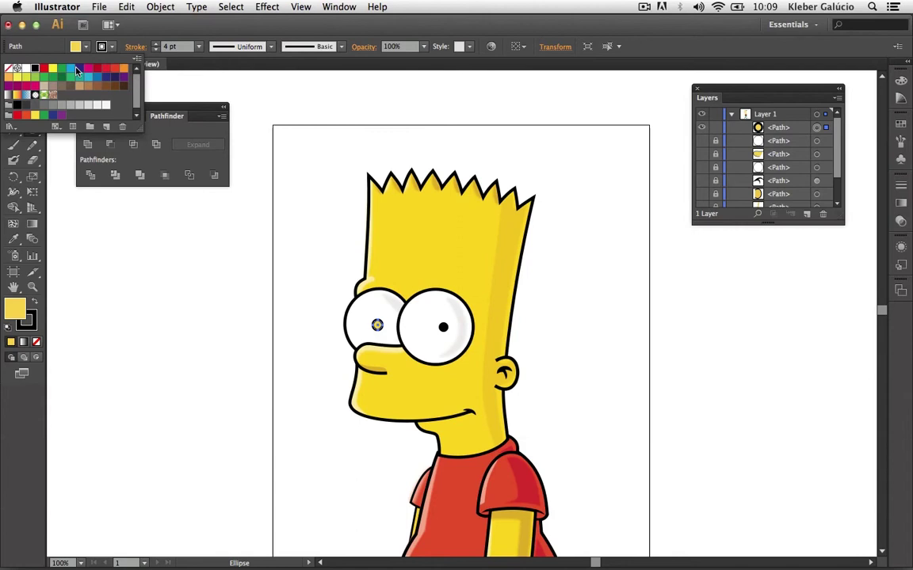
left_click(11, 73)
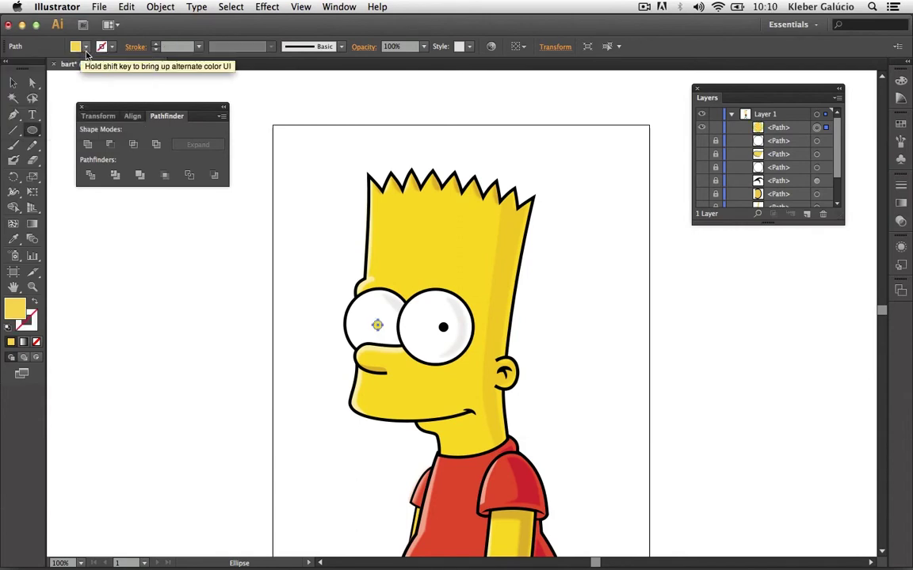
left_click(85, 47)
left_click(35, 68)
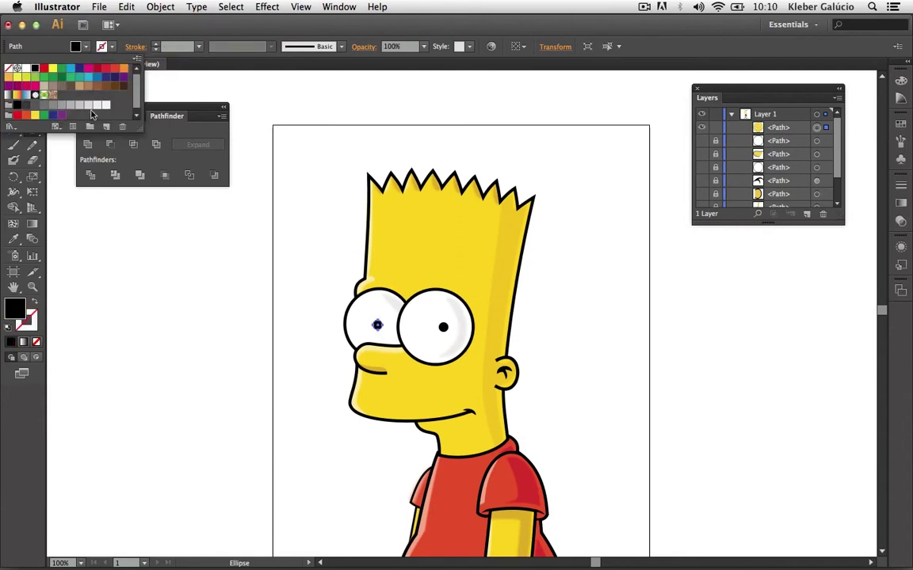
left_click(222, 187)
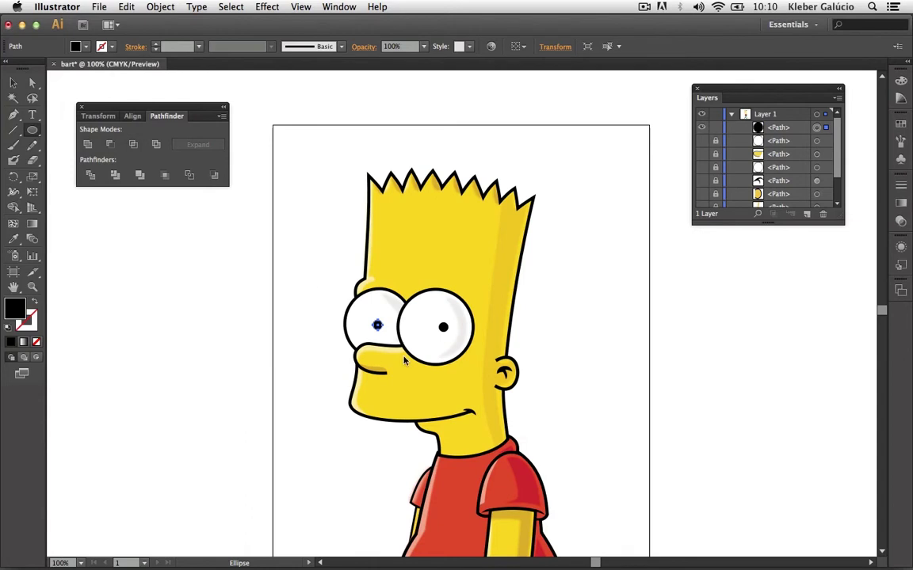
Duplicate the pupil onto the right eye and lock the copy.
left_click(13, 82)
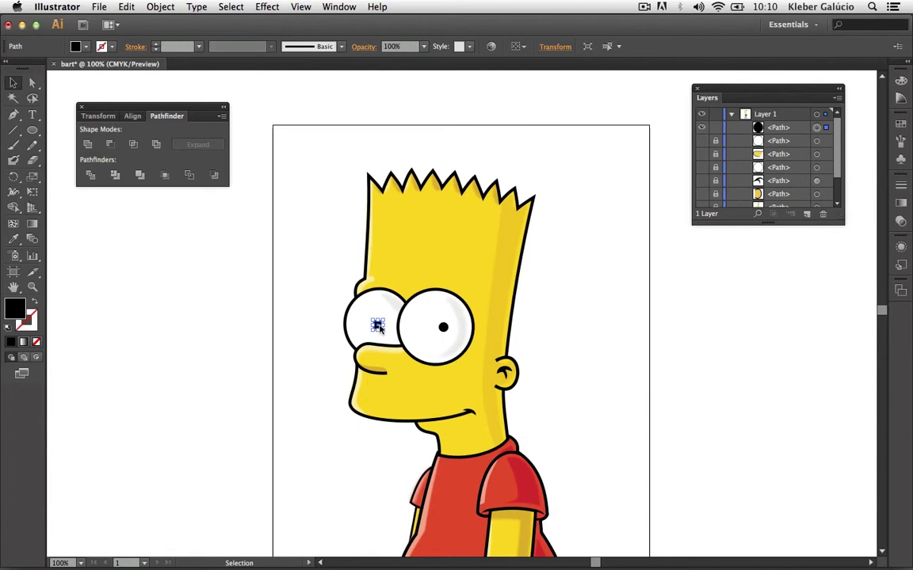
left_click_drag(378, 326, 443, 327)
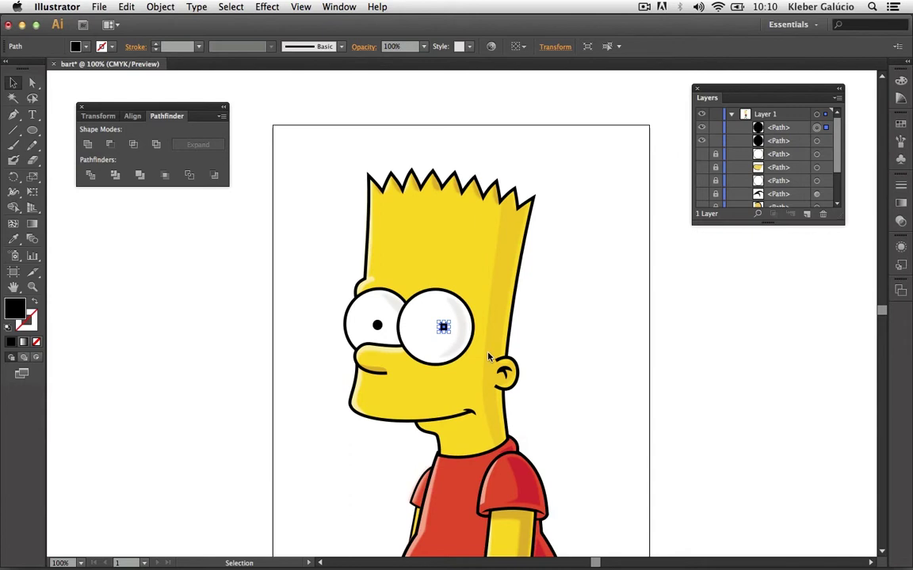
left_click(716, 128)
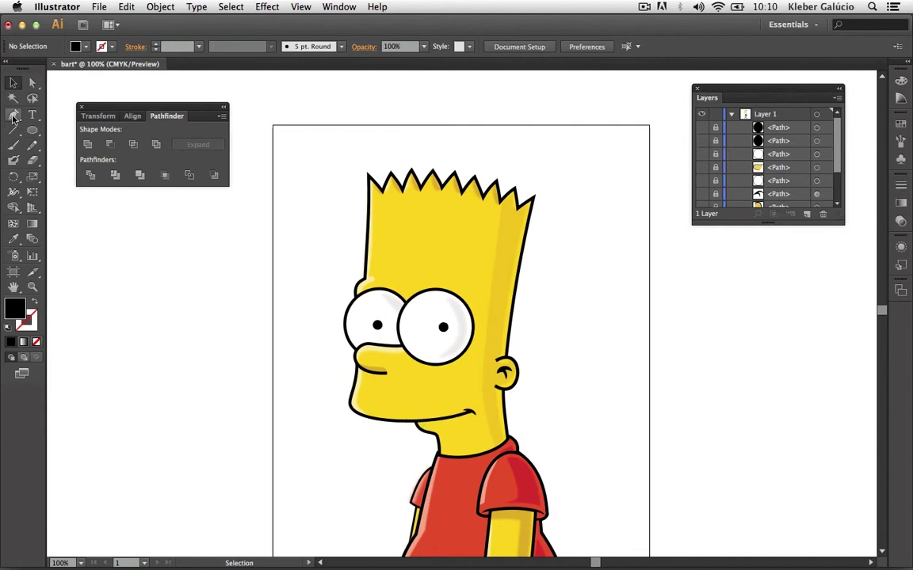
Pen-trace the smile curve from chin to cheek as a 3 pt black stroke with no fill.
left_click(13, 115)
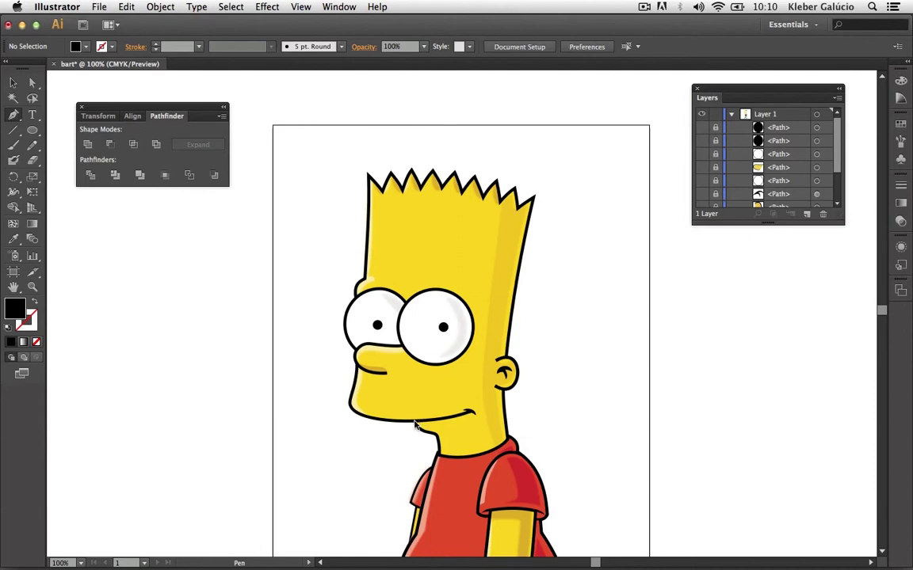
left_click(415, 424)
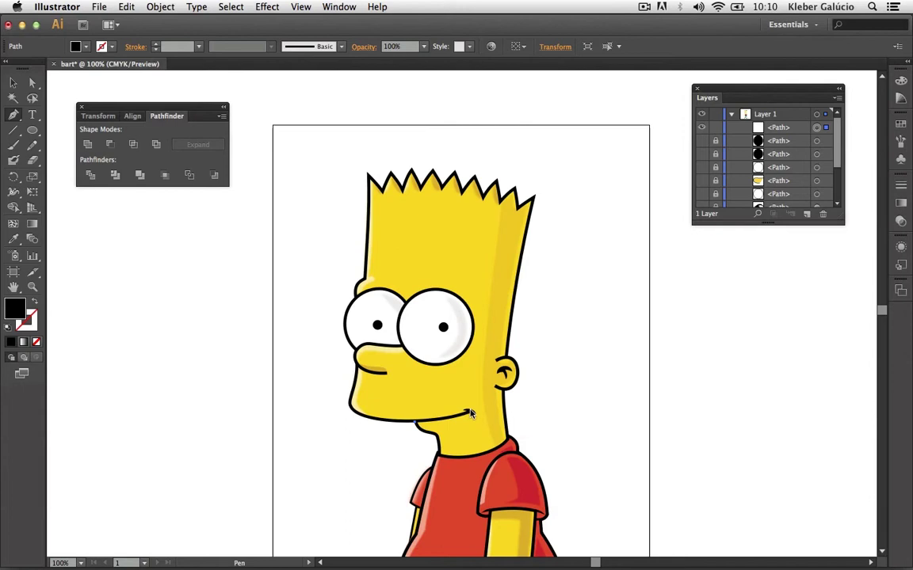
left_click_drag(471, 411, 487, 402)
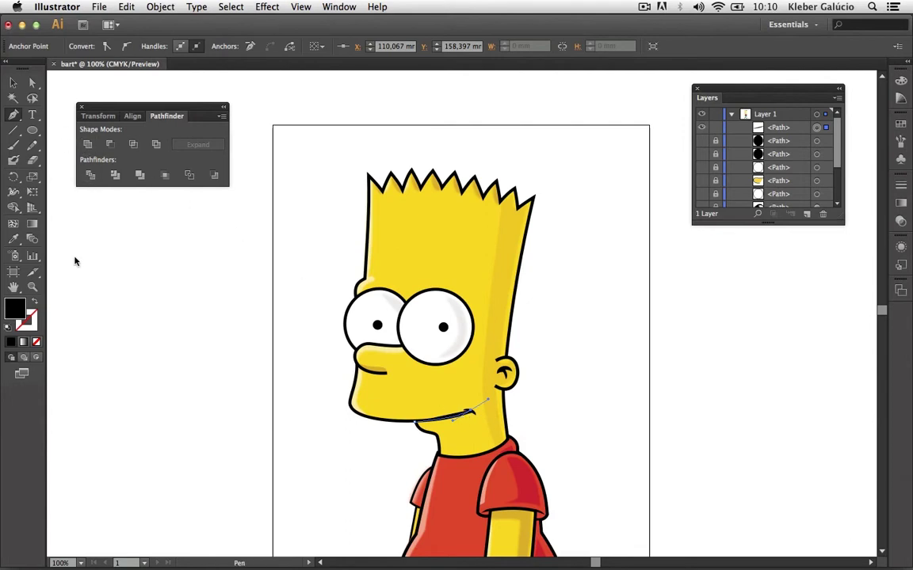
left_click(34, 303)
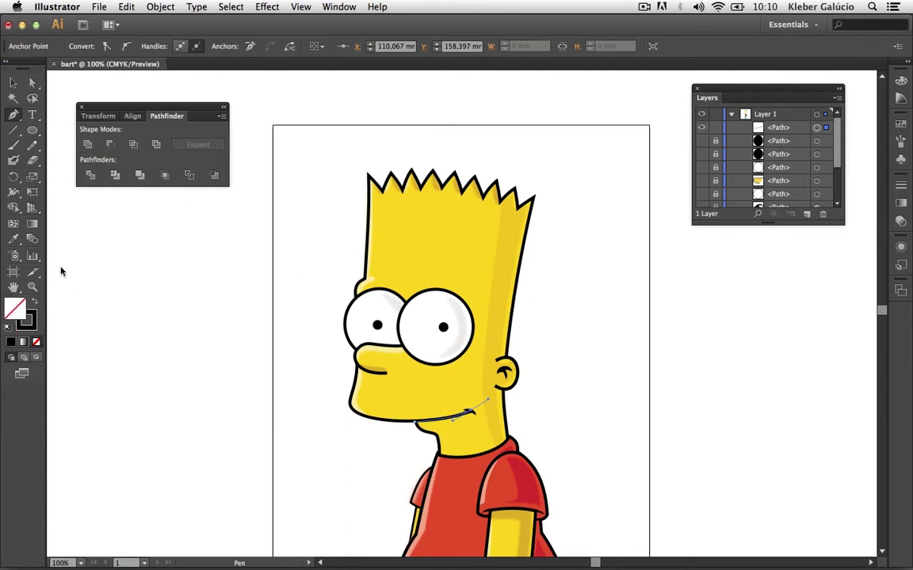
key("v")
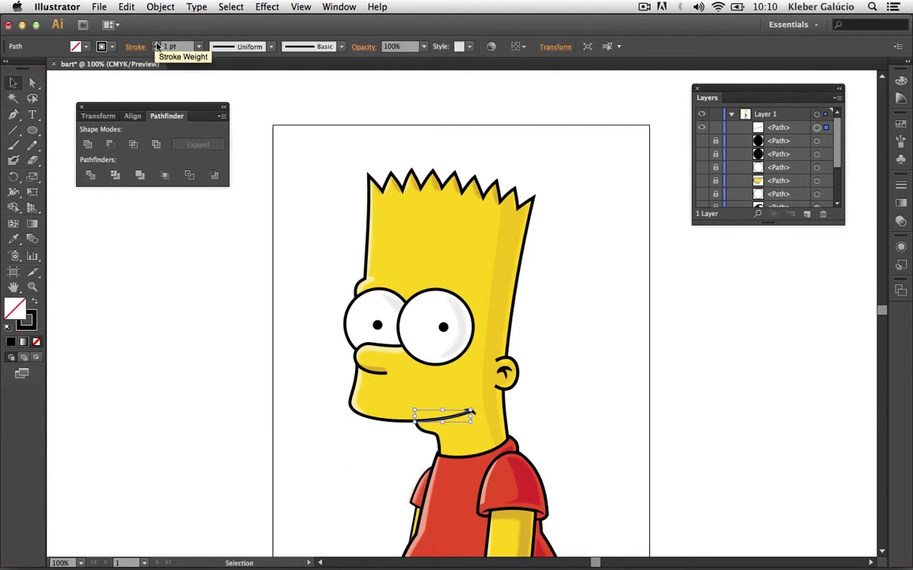
left_click(156, 43)
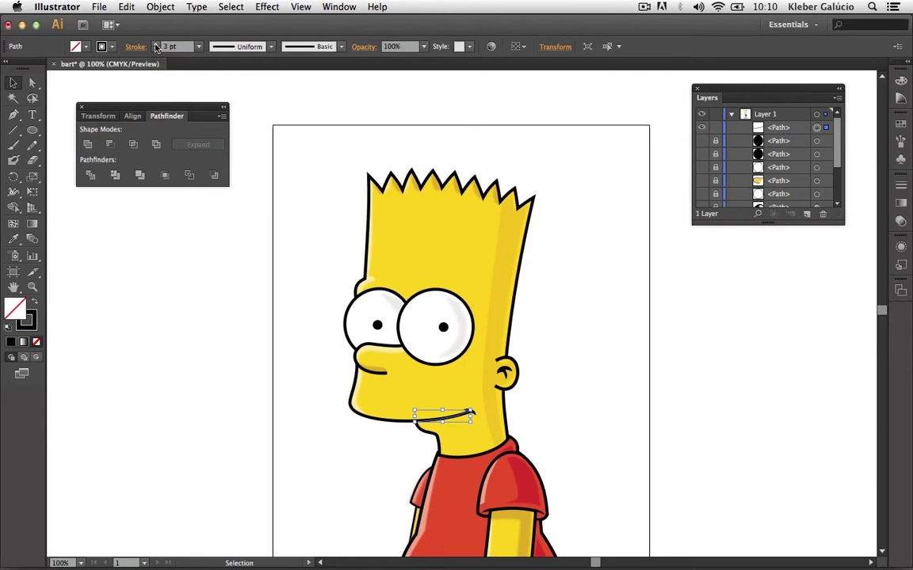
left_click(552, 326)
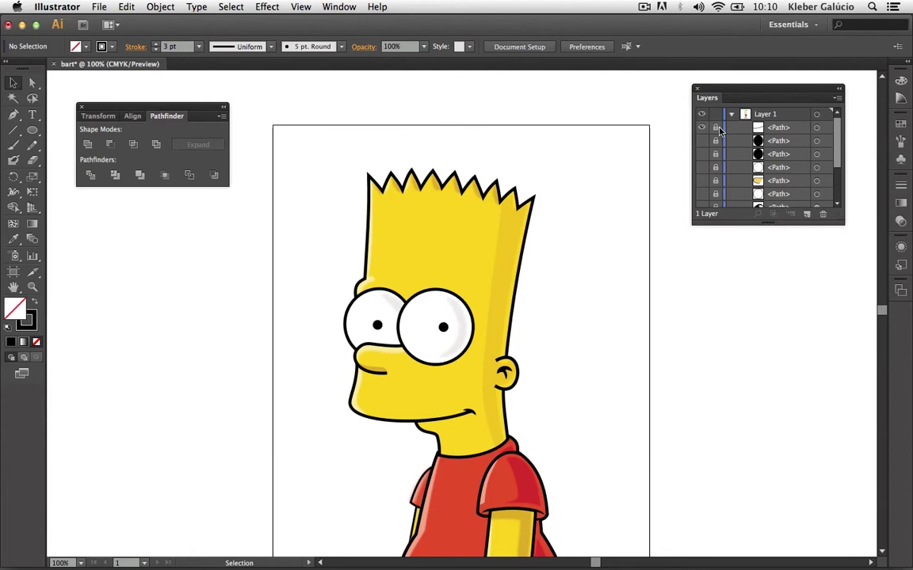
Lock the smile and draw a short two-point dimple stroke at its right end.
left_click(716, 128)
left_click(12, 115)
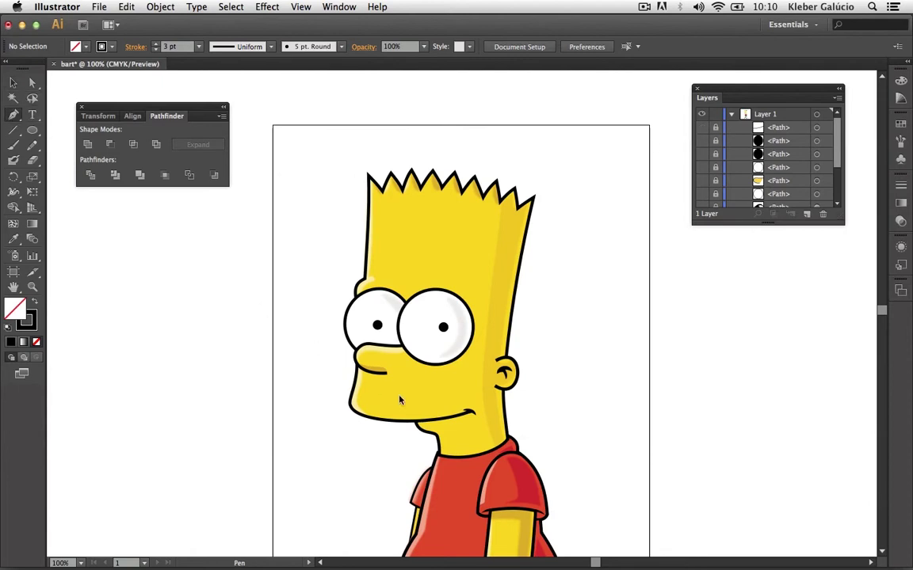
left_click(466, 414)
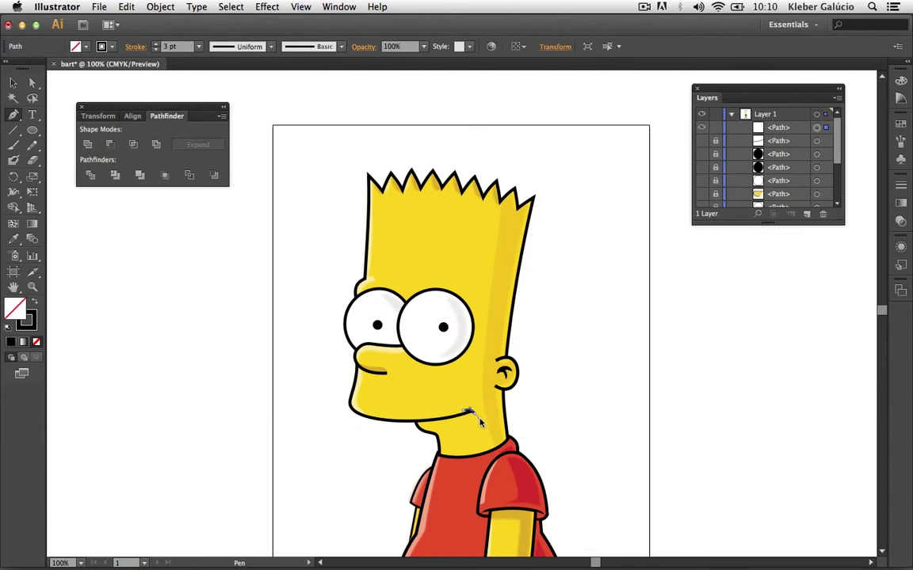
left_click(480, 421)
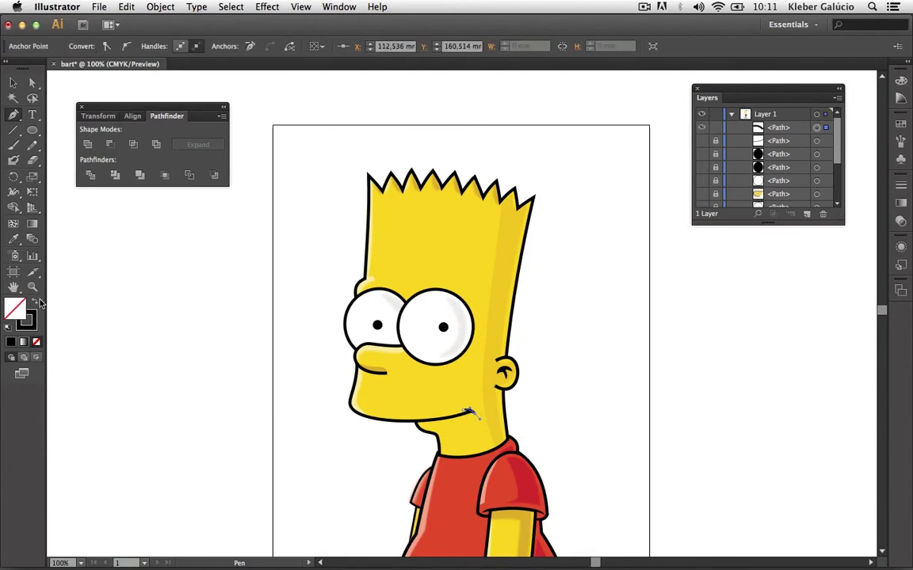
Give the dimple stroke Width Profile 1 and a 4 pt weight.
left_click(12, 82)
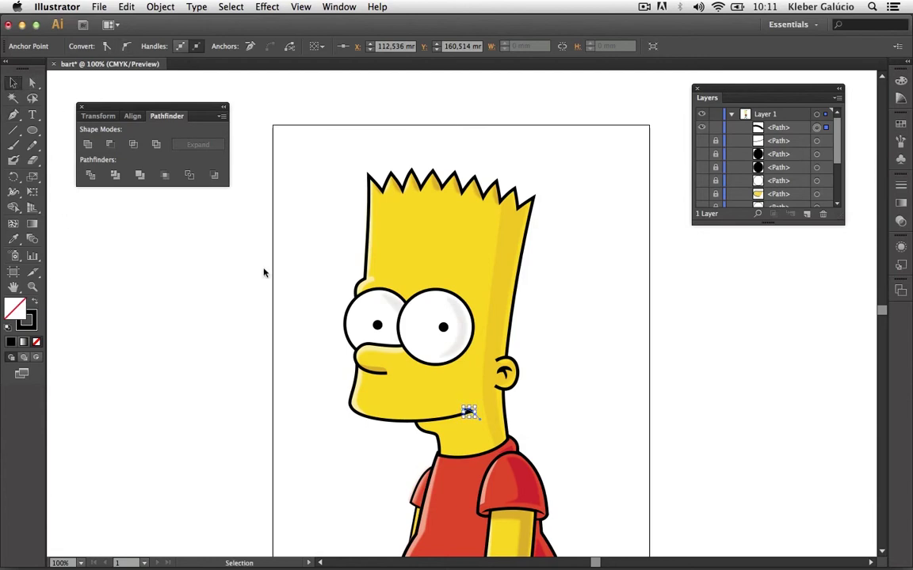
left_click(468, 412)
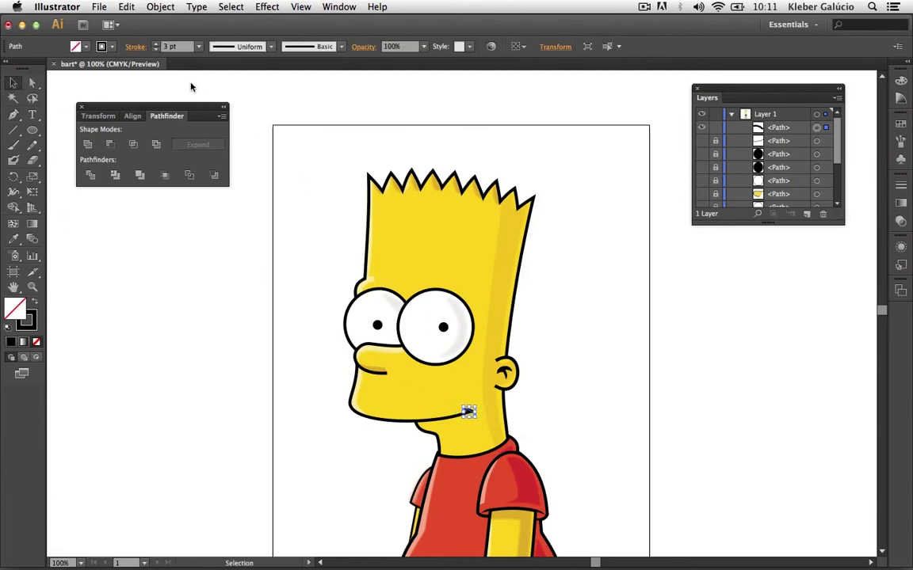
left_click(237, 48)
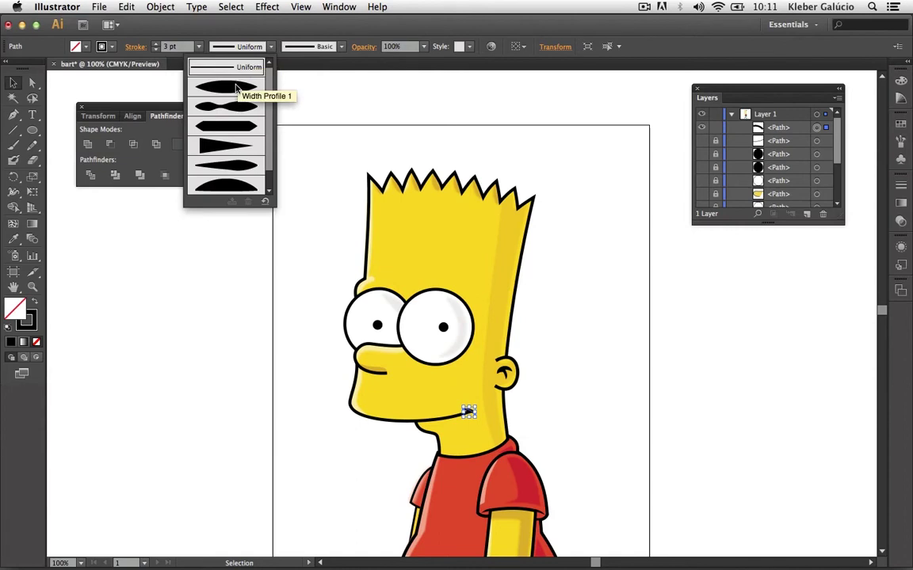
left_click(236, 87)
left_click(156, 43)
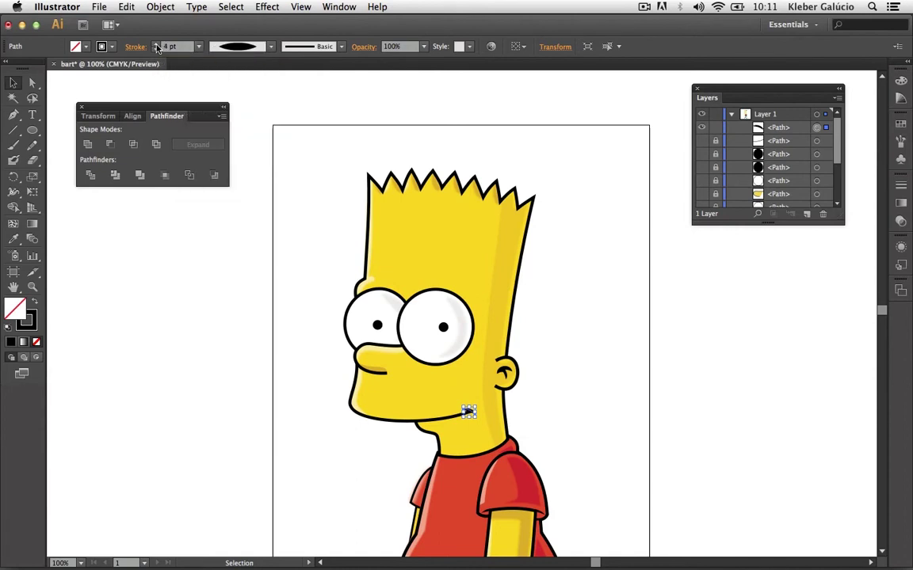
left_click(572, 280)
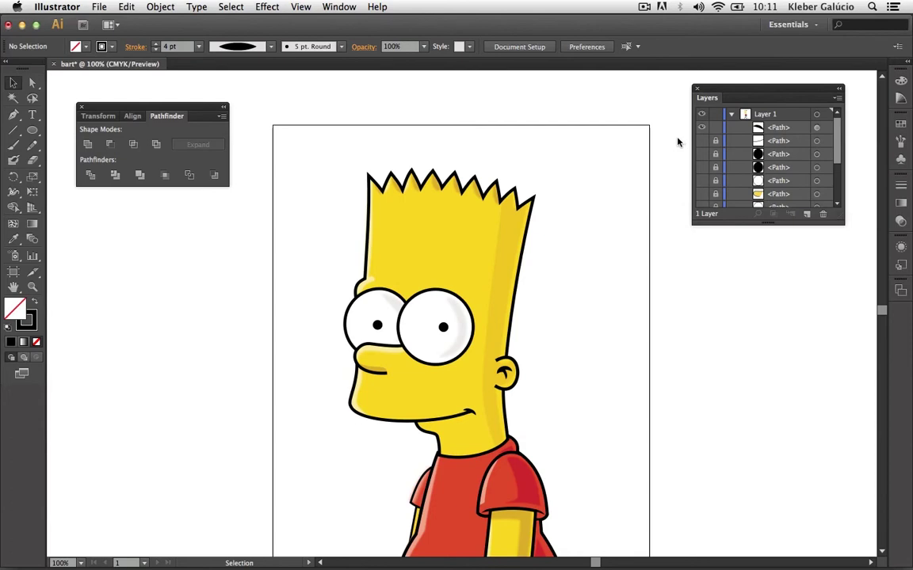
Lock the dimple, hide the reference picture, and show the head shape, shading and ear.
left_click(715, 128)
left_click_drag(841, 167, 840, 194)
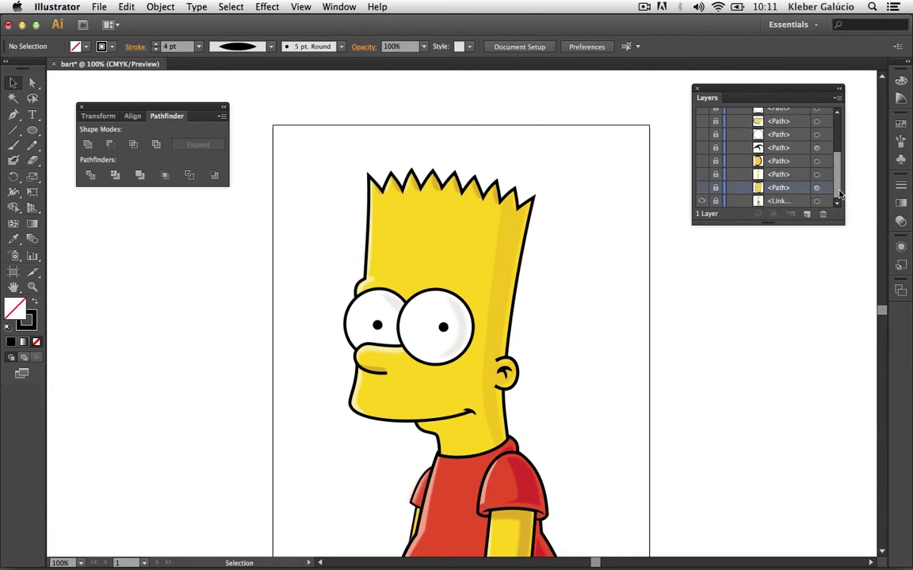
left_click(702, 201)
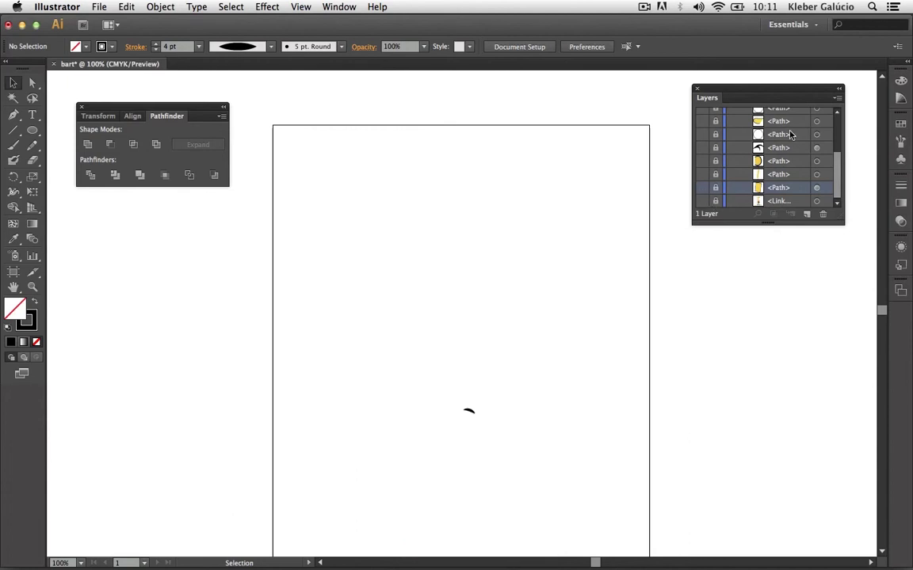
left_click(702, 188)
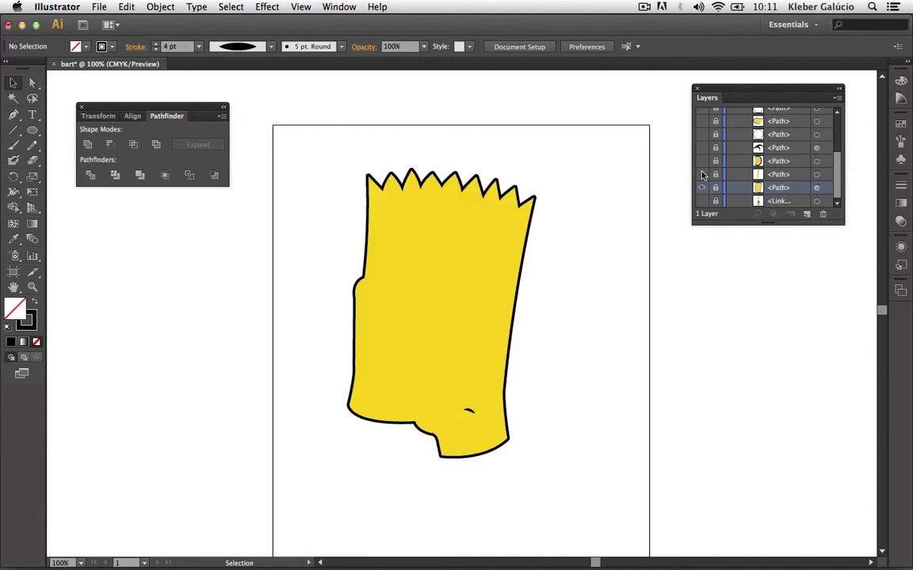
left_click(702, 175)
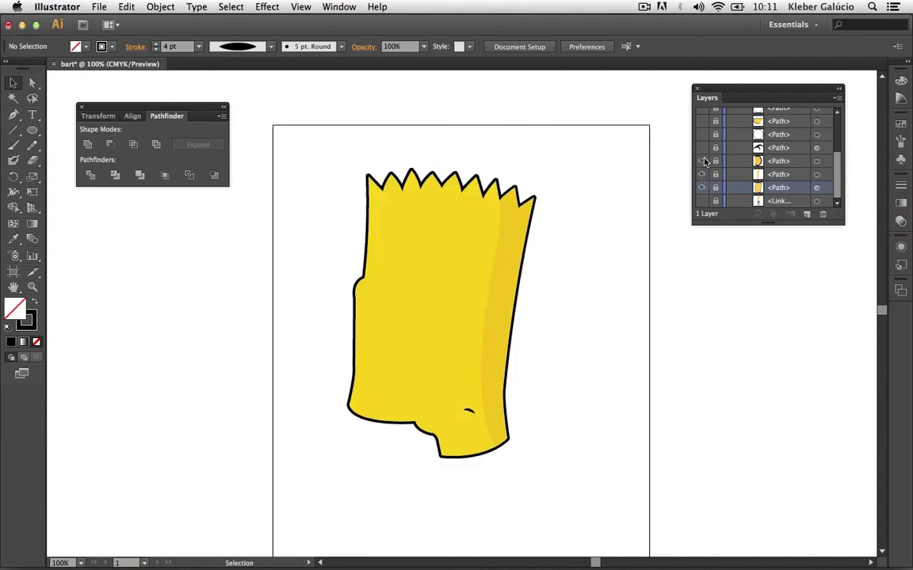
left_click(702, 160)
Show the inner-ear lines, both white eyes, eyelid outline, both pupils and the smile.
left_click(702, 147)
left_click(701, 134)
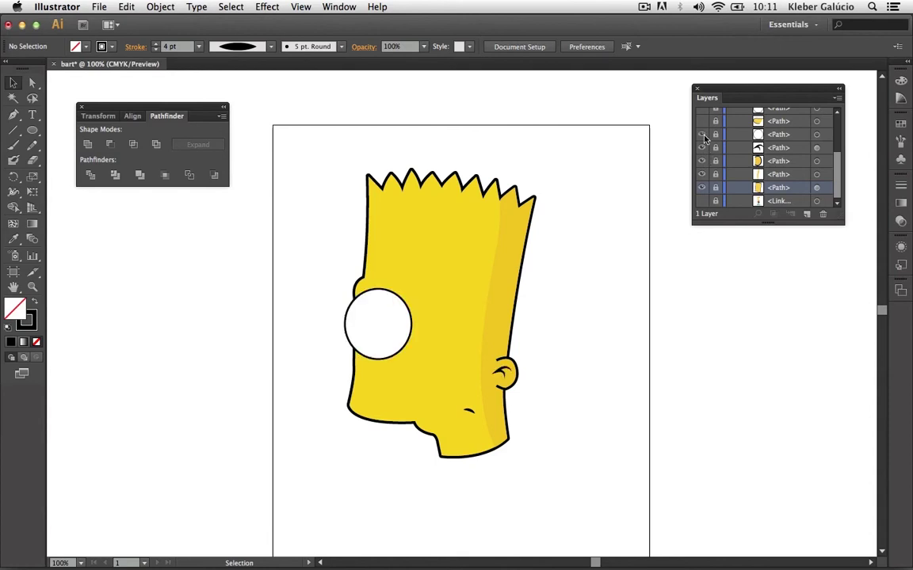
left_click(702, 122)
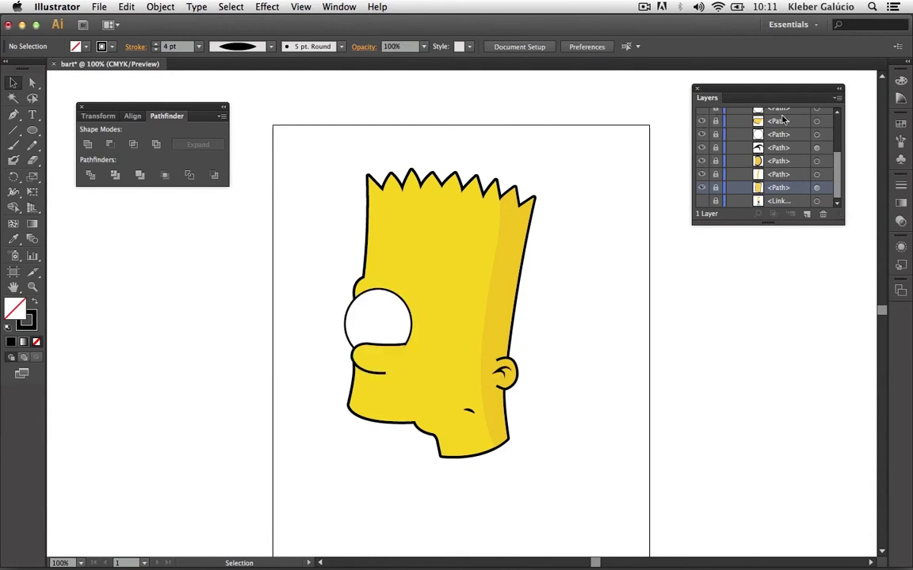
scroll(790, 127, "up", 3)
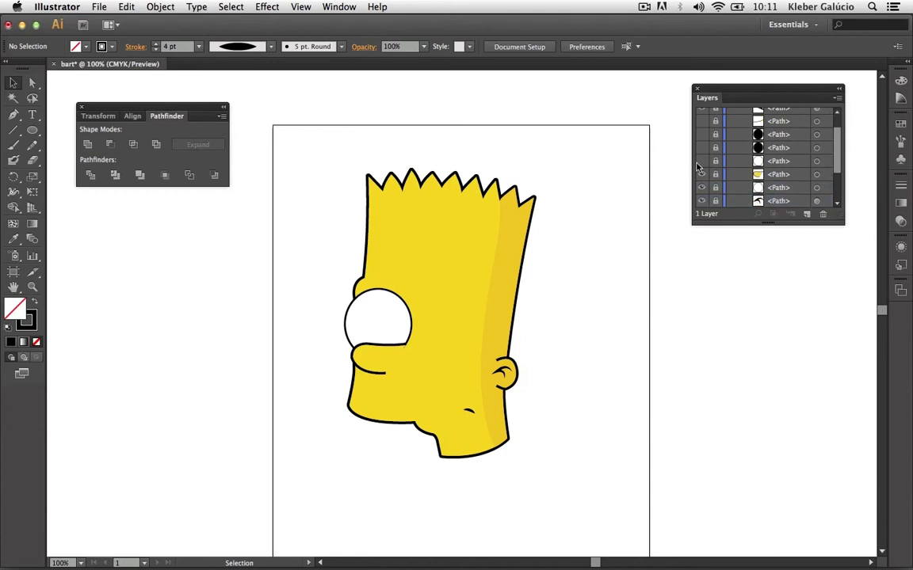
left_click(702, 161)
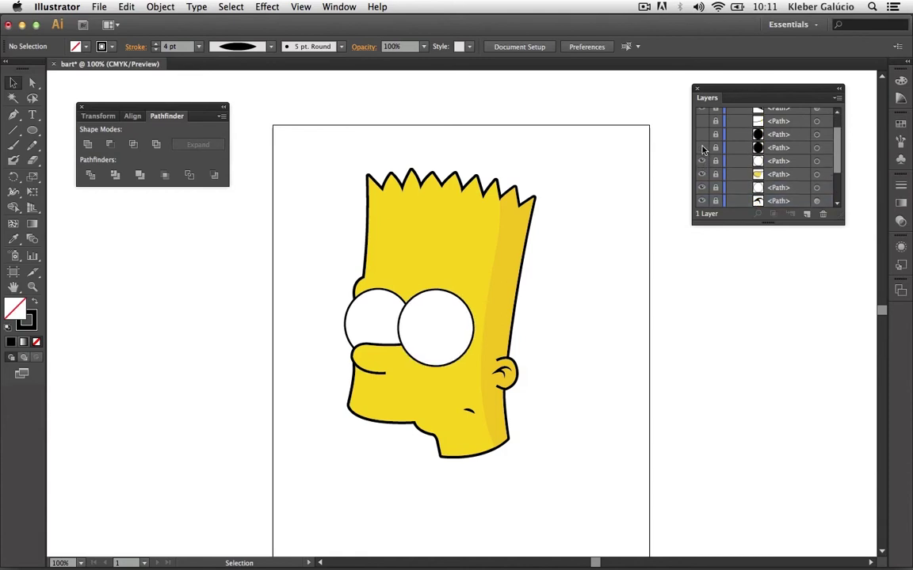
left_click(701, 149)
left_click(702, 135)
left_click(703, 123)
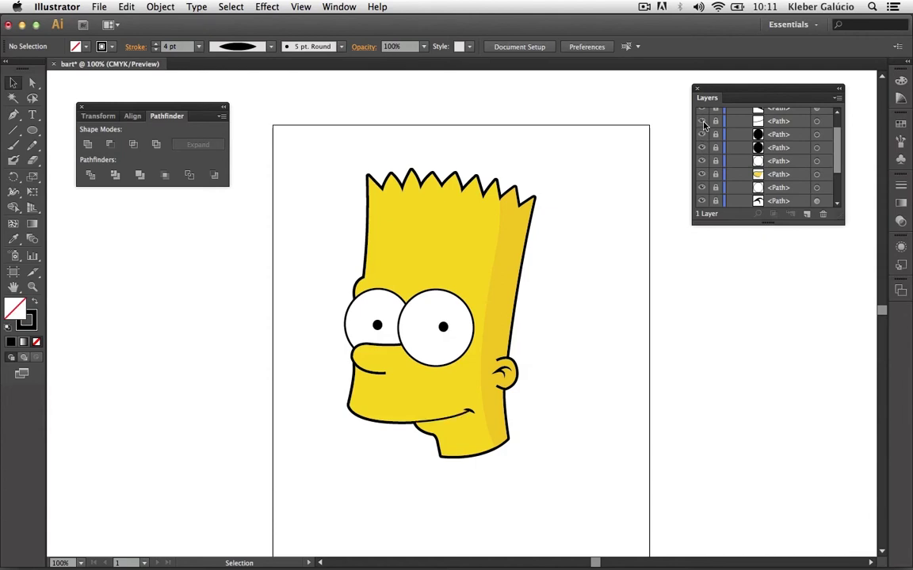
left_click(837, 114)
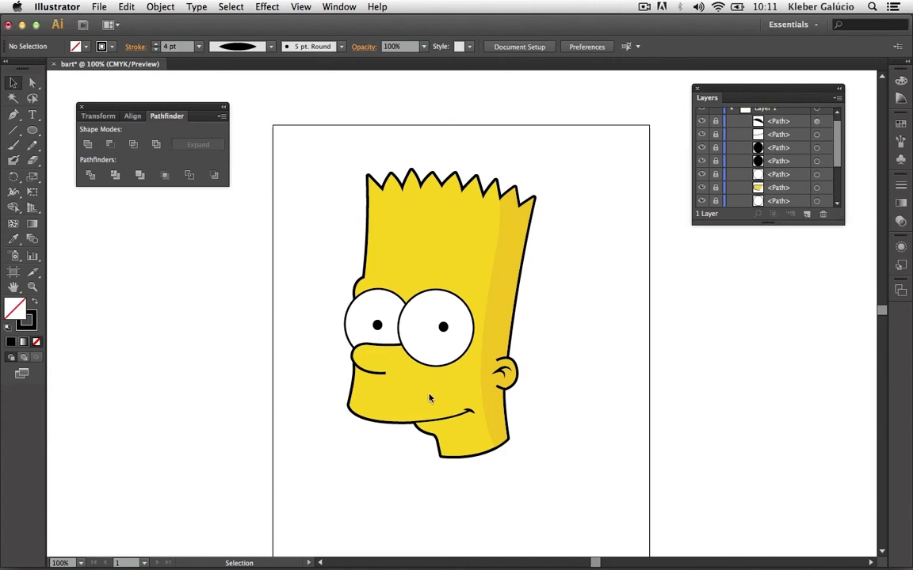